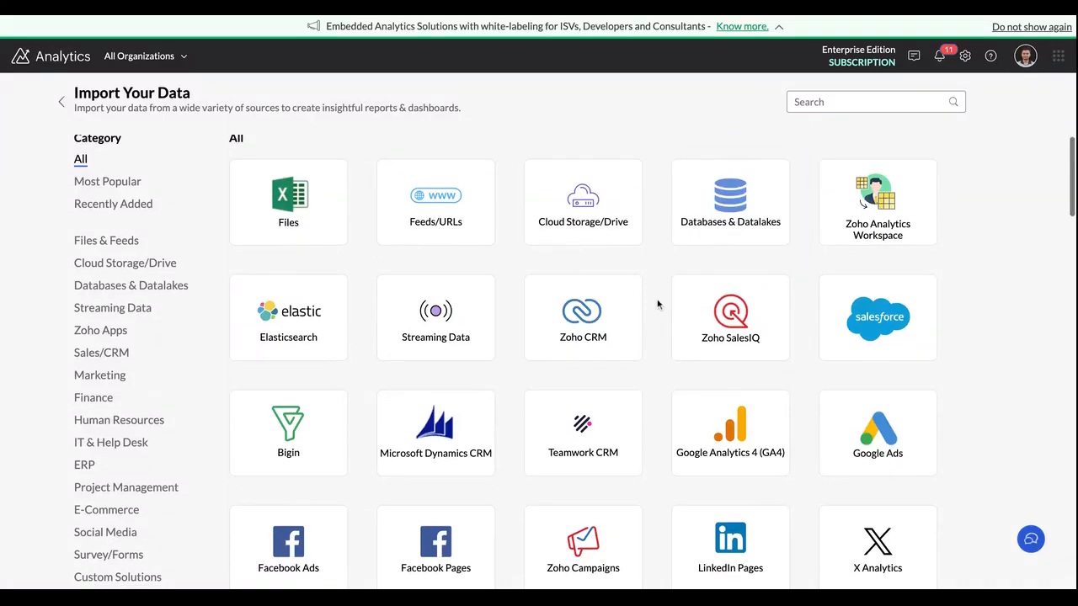
# Step: Start a file-based data import and name the new workspace "Webinar - Data pipeline"
pyautogui.scroll(-1, 658, 304)
pyautogui.scroll(-2, 658, 304)
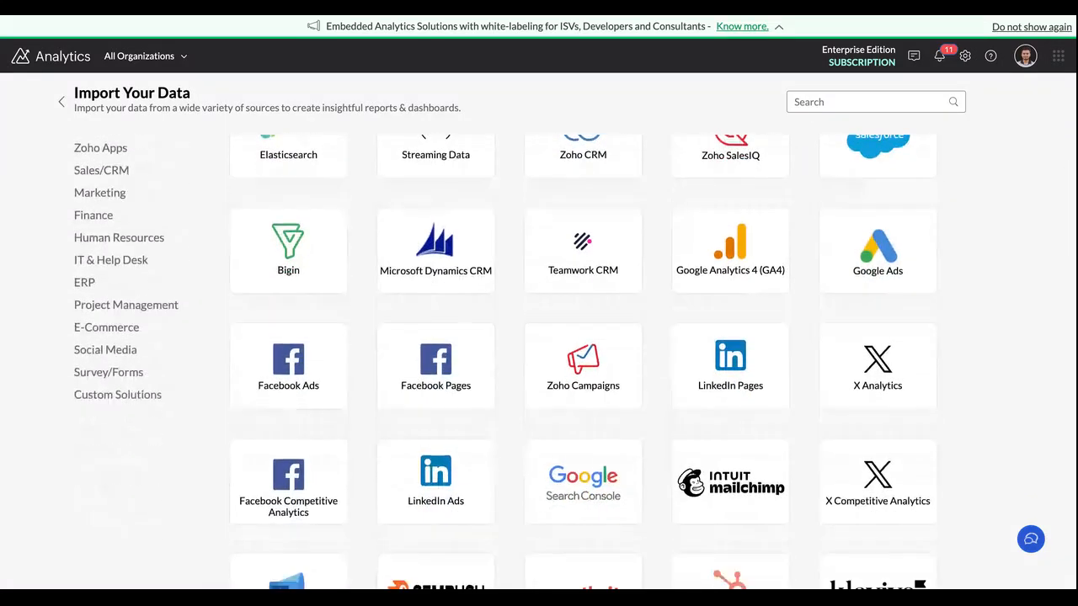
pyautogui.scroll(-2, 658, 304)
pyautogui.scroll(5, 658, 304)
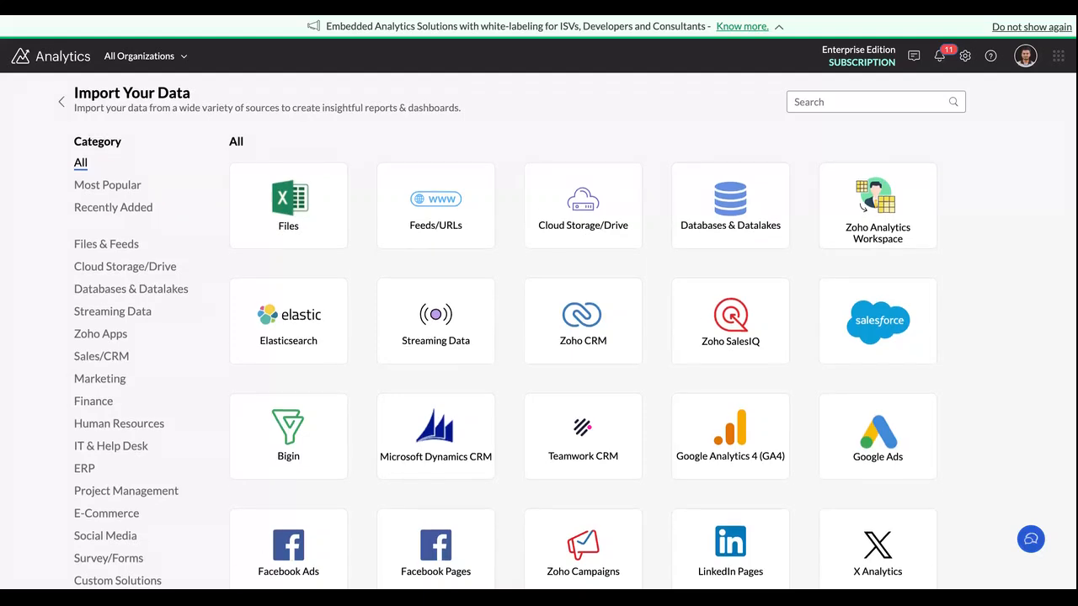
pyautogui.scroll(-1, 368, 194)
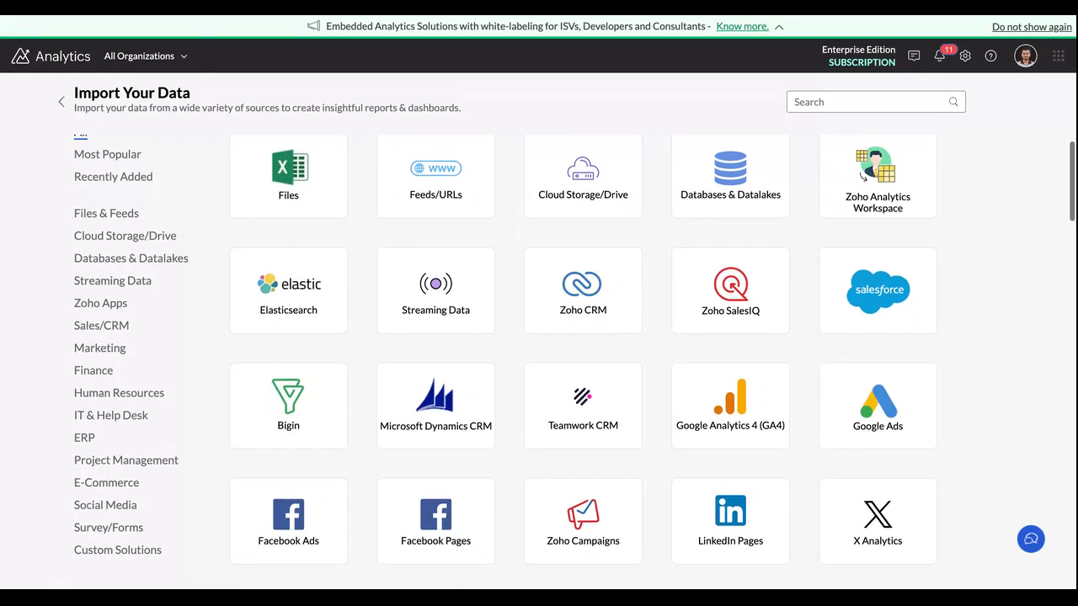
pyautogui.click(335, 199)
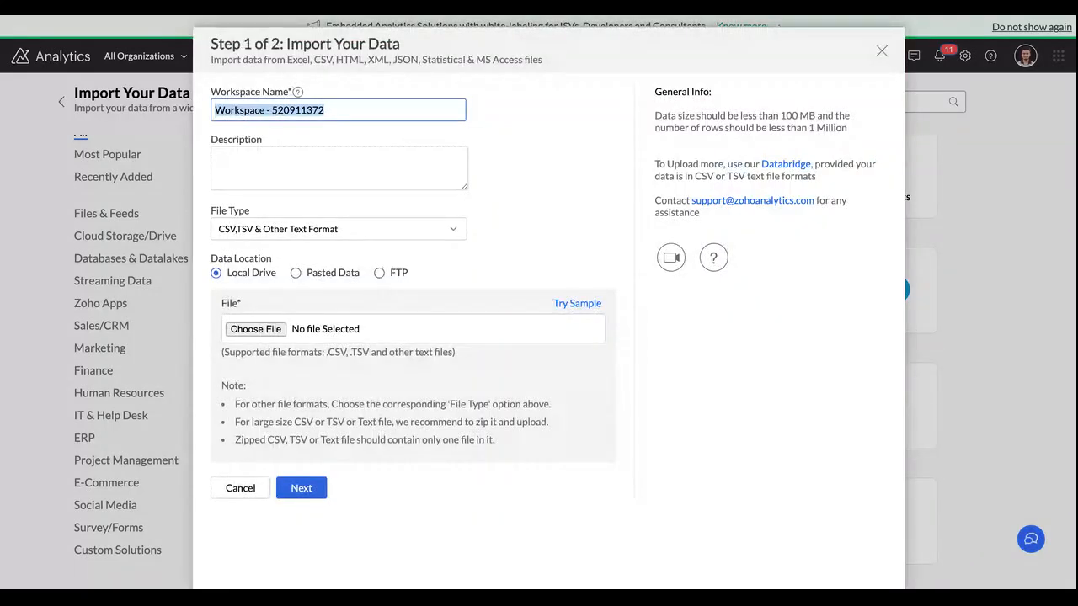
pyautogui.press('BackSpace')
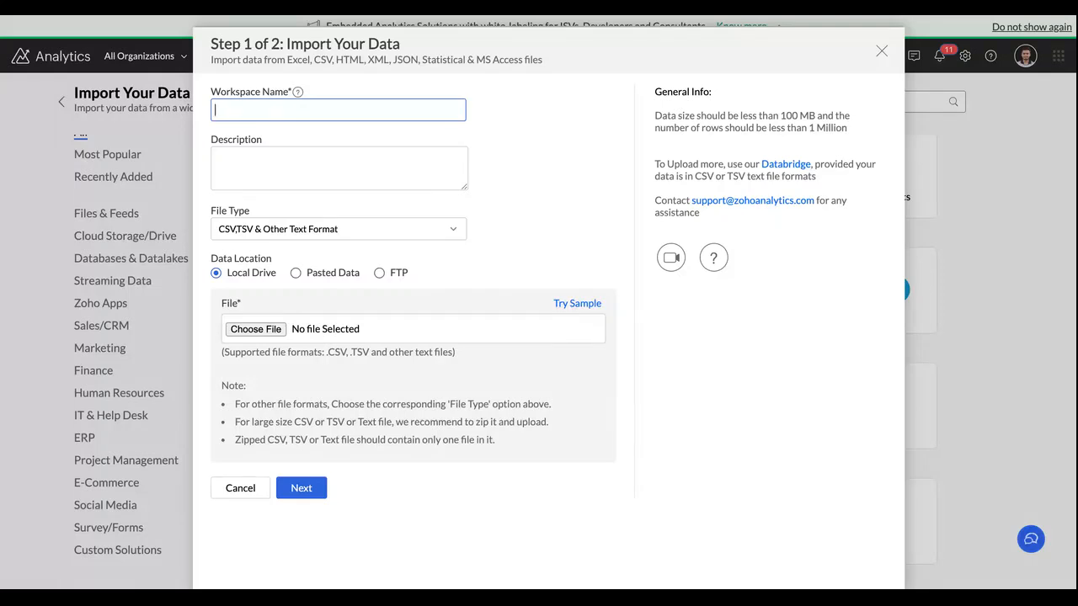
pyautogui.write('Webinar - Data pipeline')
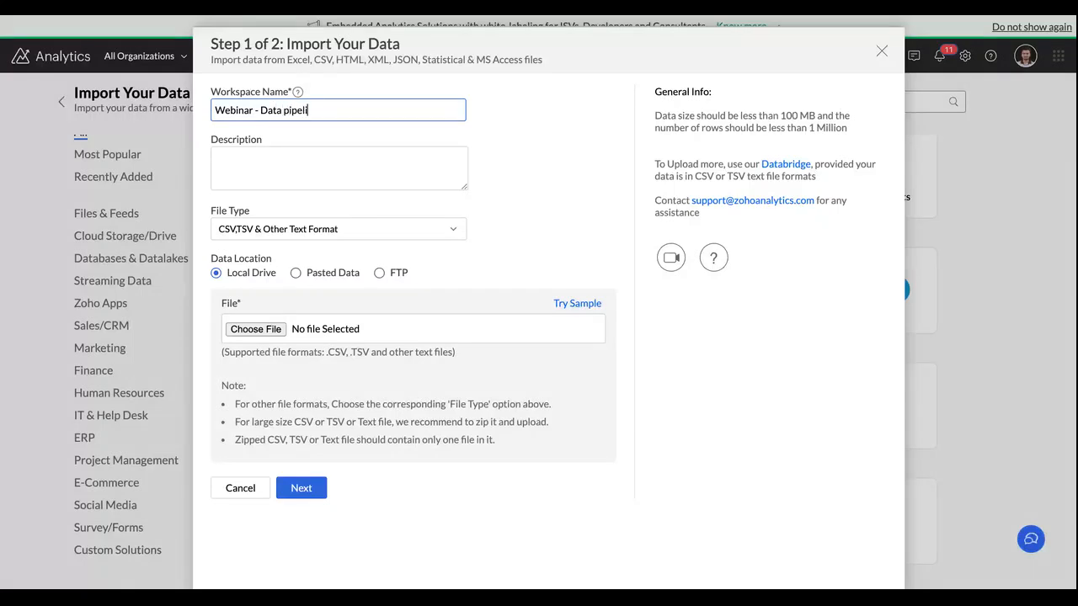
# Step: Import the local file Sales data.csv as the table "Sales data", keeping all columns, and decline the auto-generated reports
pyautogui.click(277, 333)
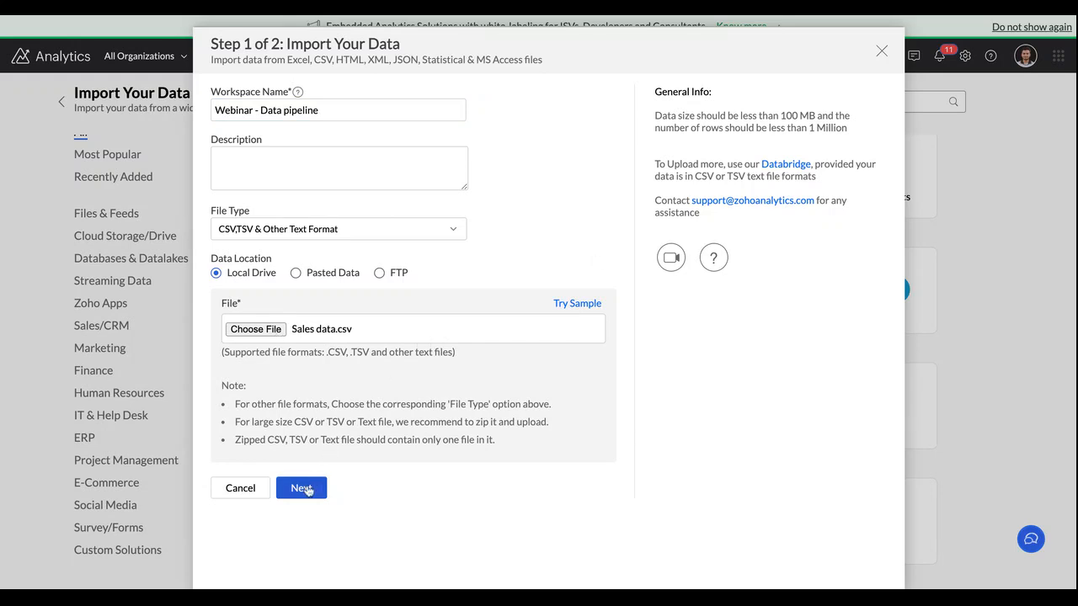
pyautogui.click(302, 488)
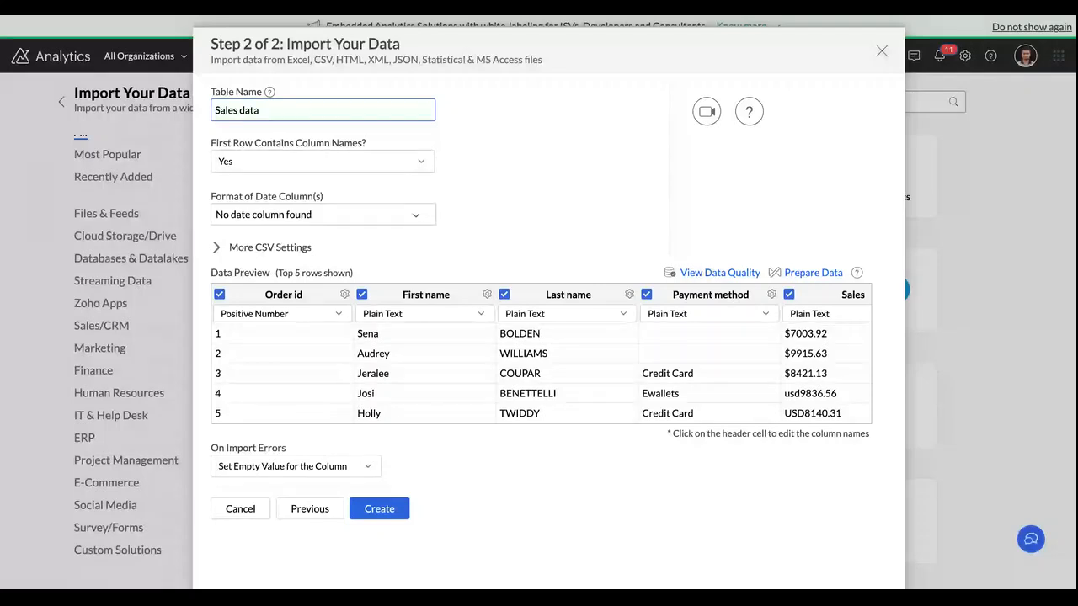
pyautogui.hscroll(2, 346, 372)
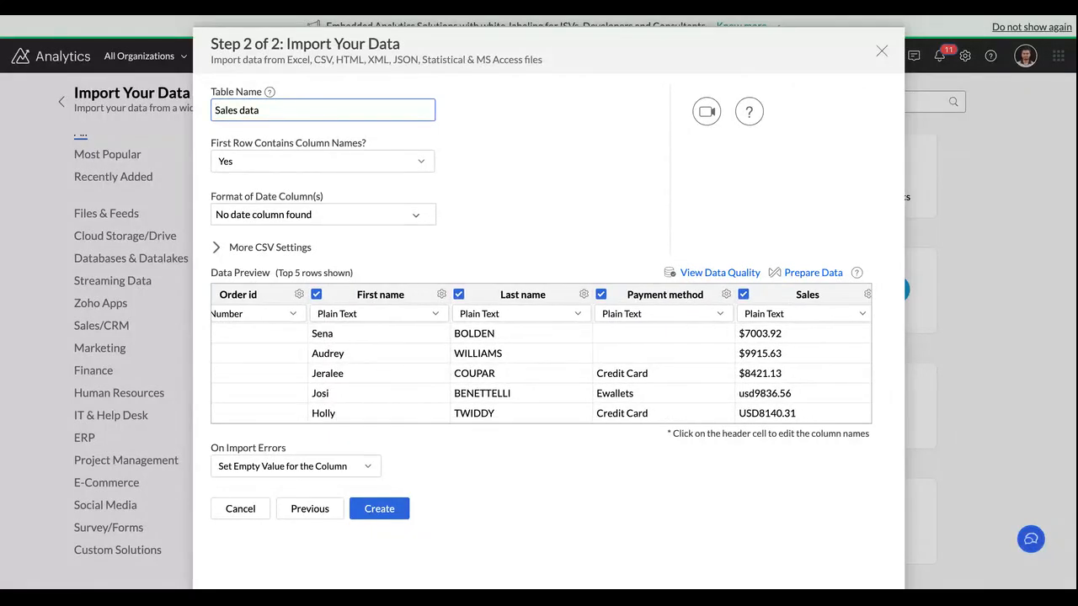
pyautogui.hscroll(6, 541, 362)
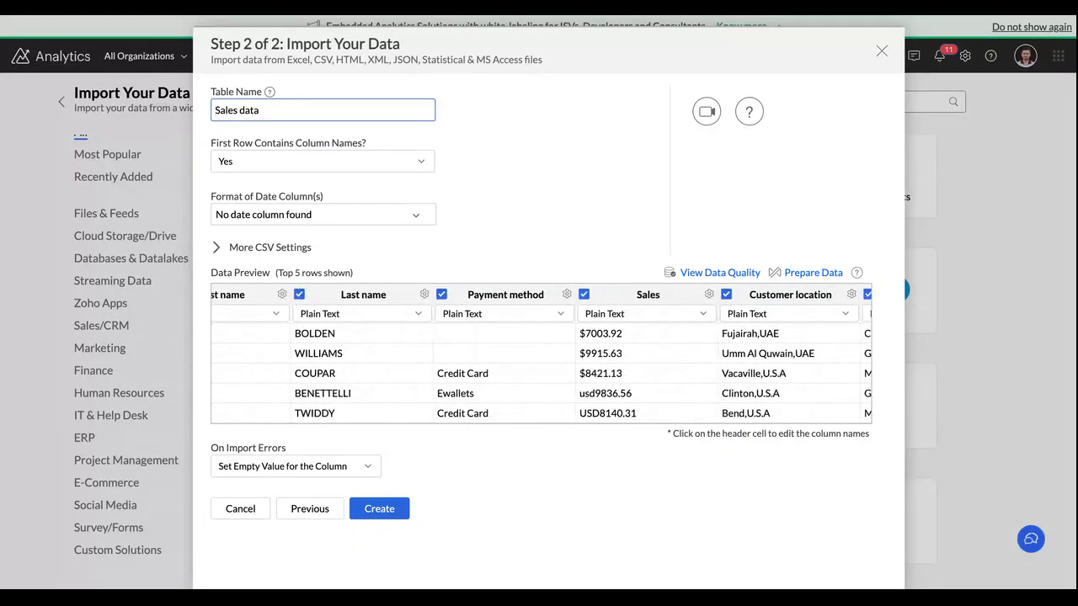
pyautogui.hscroll(5, 542, 363)
pyautogui.hscroll(5, 541, 362)
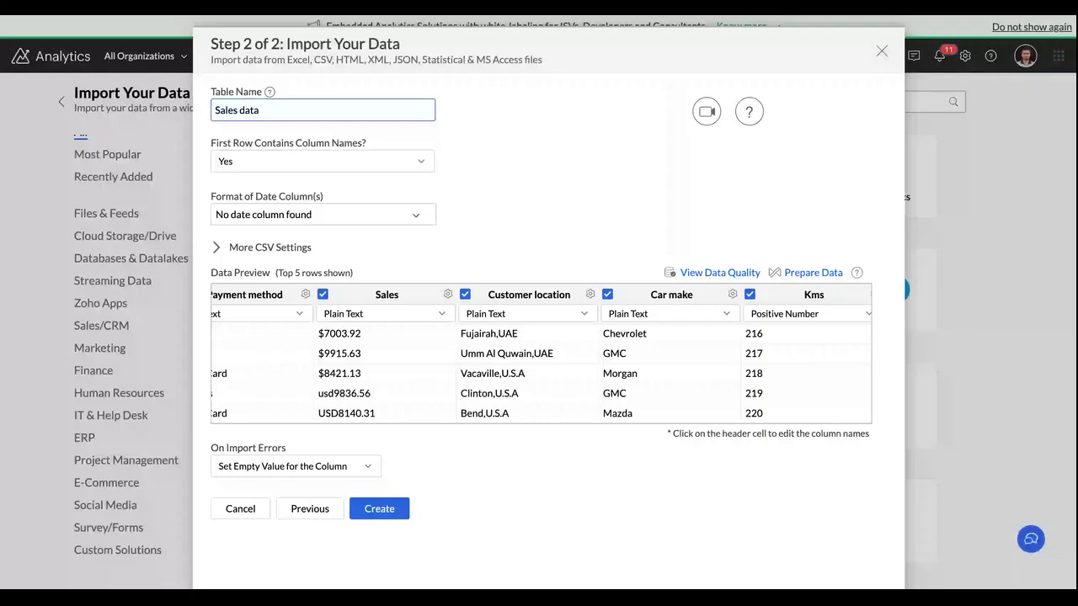
pyautogui.hscroll(1, 542, 362)
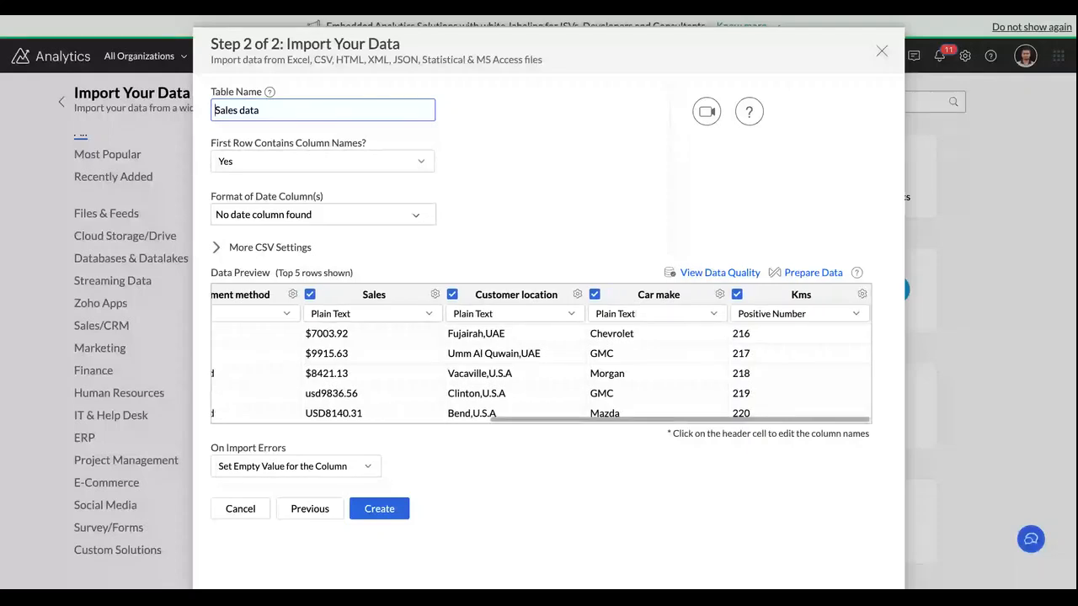
pyautogui.click(379, 510)
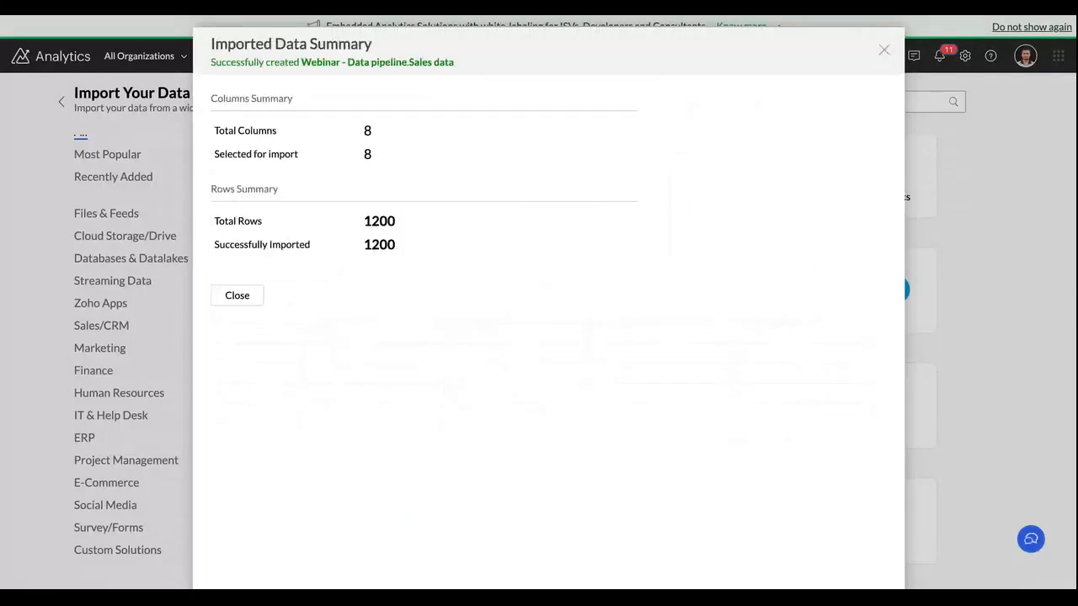
pyautogui.click(243, 301)
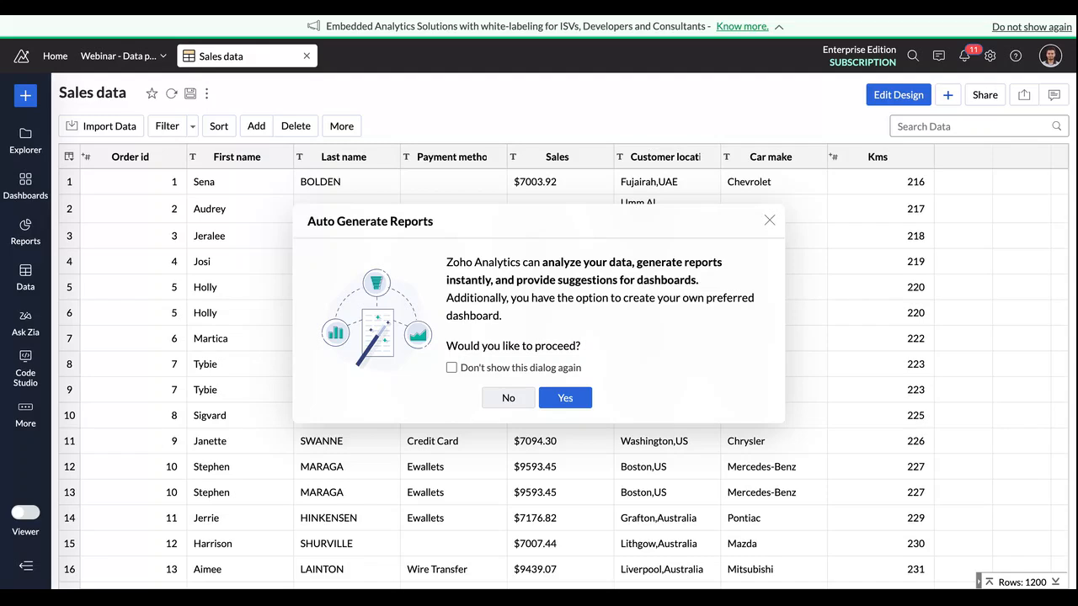
pyautogui.click(508, 397)
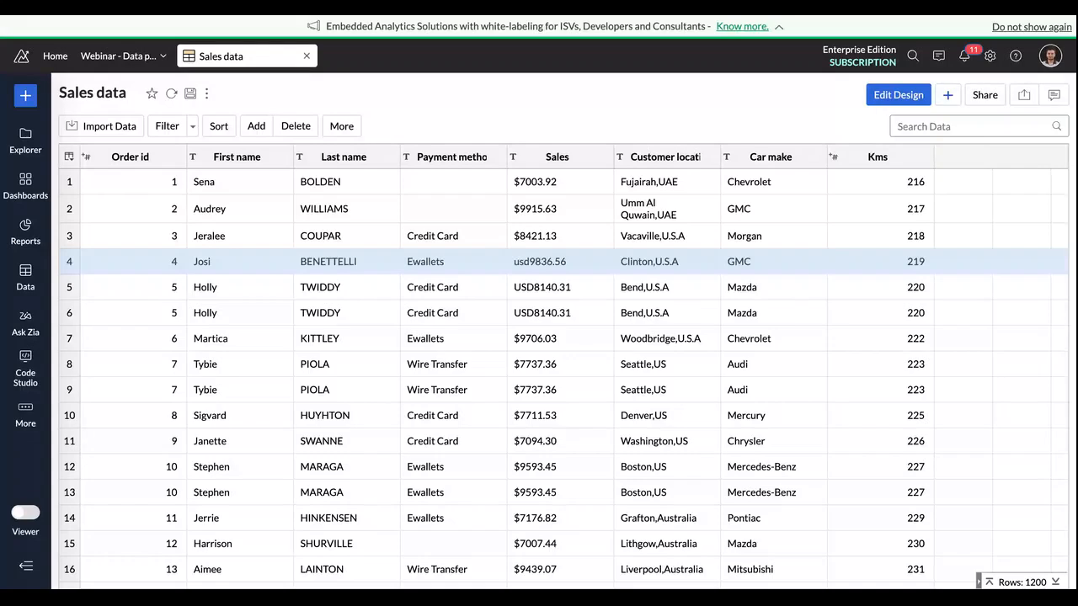
# Step: Start another file import for a new table in the workspace and name the table "Feedback"
pyautogui.scroll(-2, 531, 268)
pyautogui.scroll(2, 532, 269)
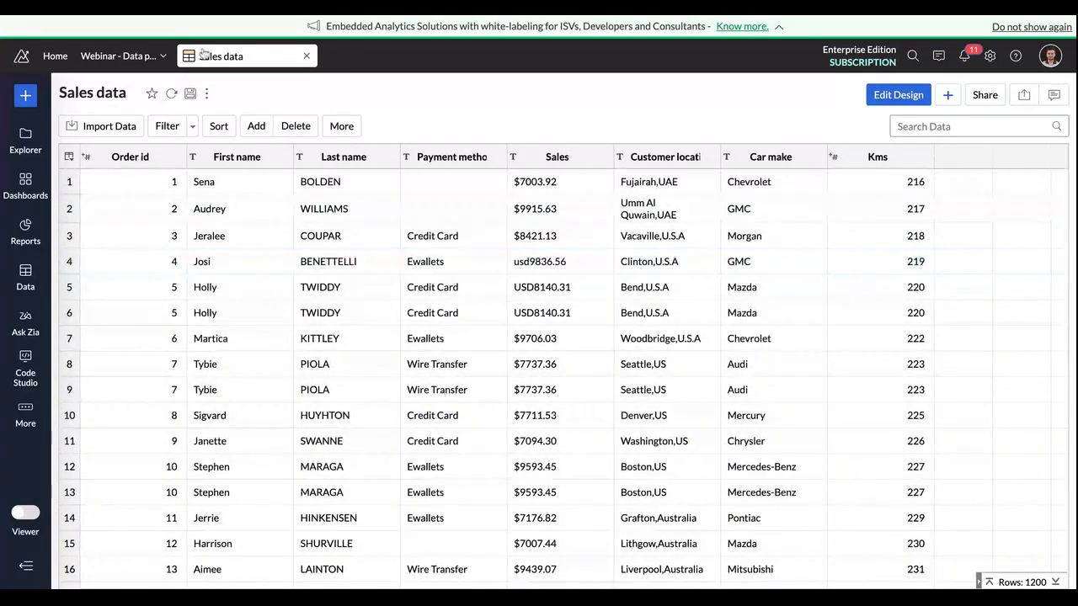
pyautogui.click(25, 96)
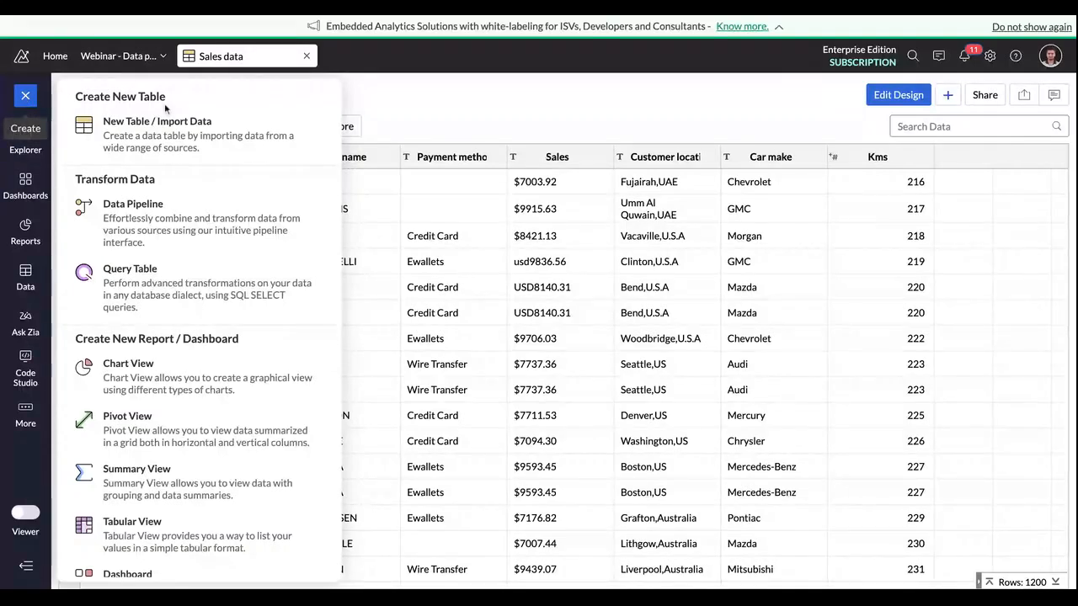
pyautogui.click(207, 122)
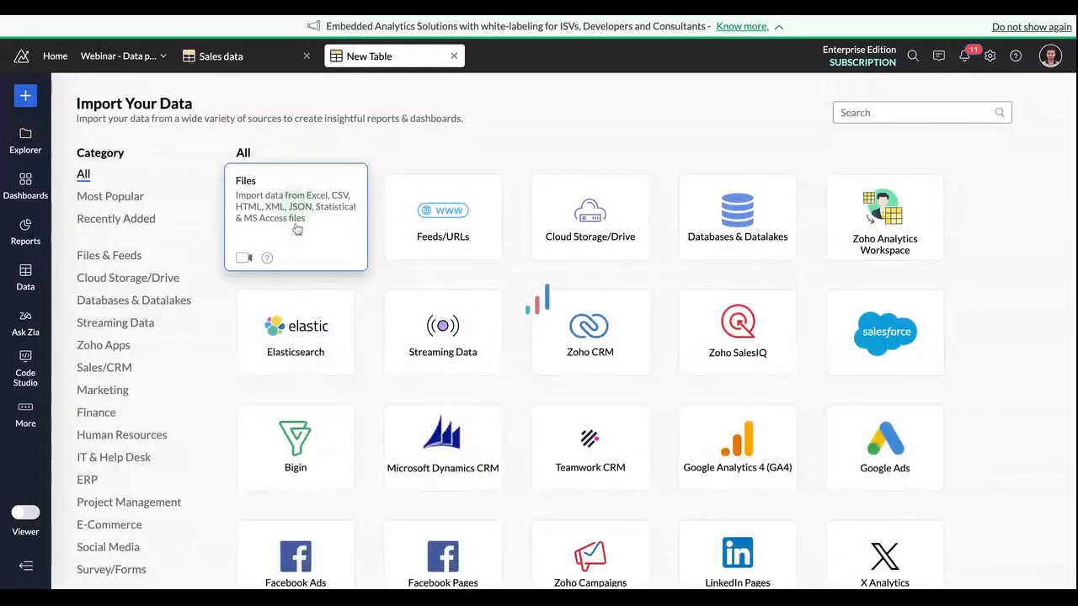
pyautogui.click(297, 229)
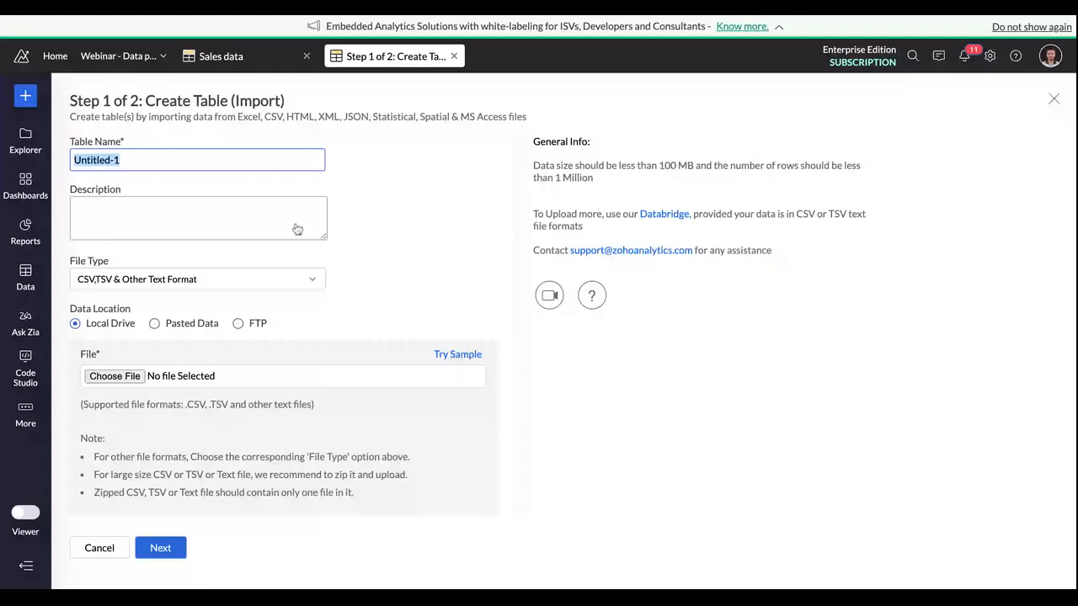
pyautogui.write('Feedback')
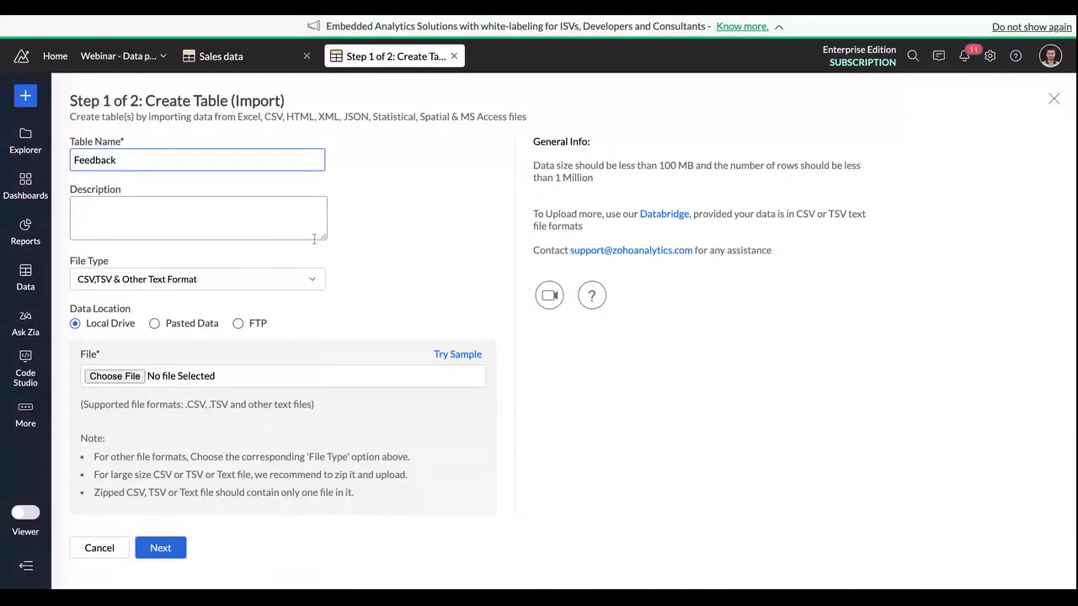
# Step: Create the Feedback table from the local file Feedback.csv and decline the auto-generated reports
pyautogui.click(125, 380)
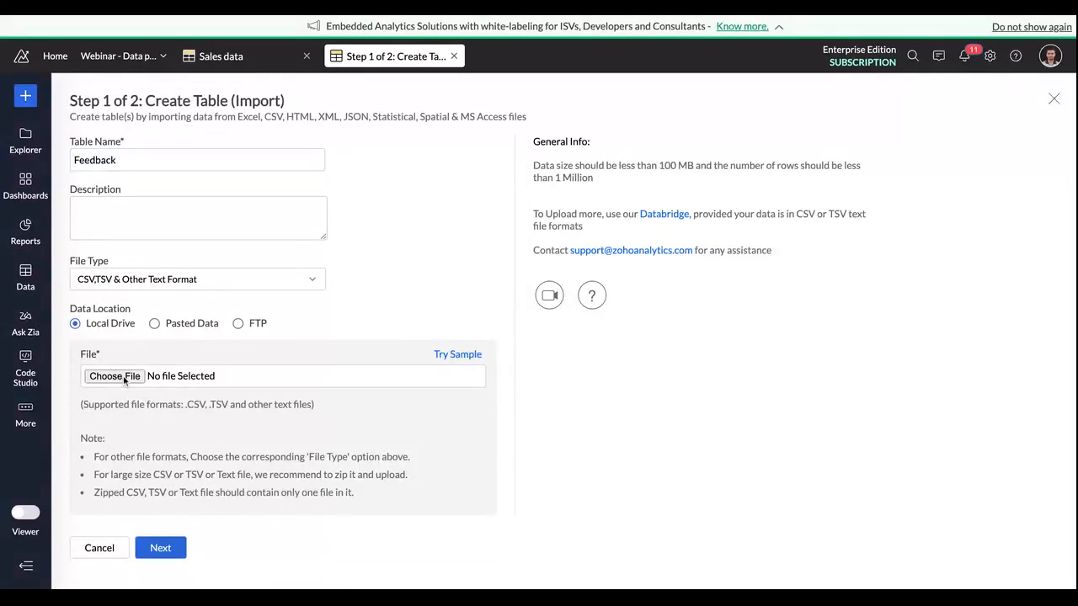
pyautogui.click(177, 548)
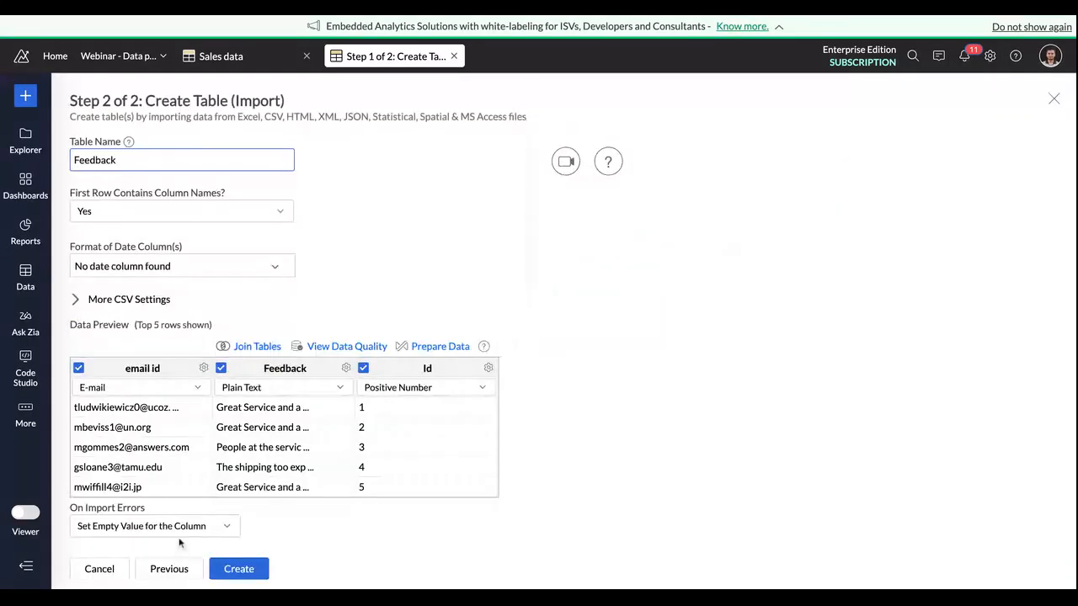
pyautogui.click(232, 570)
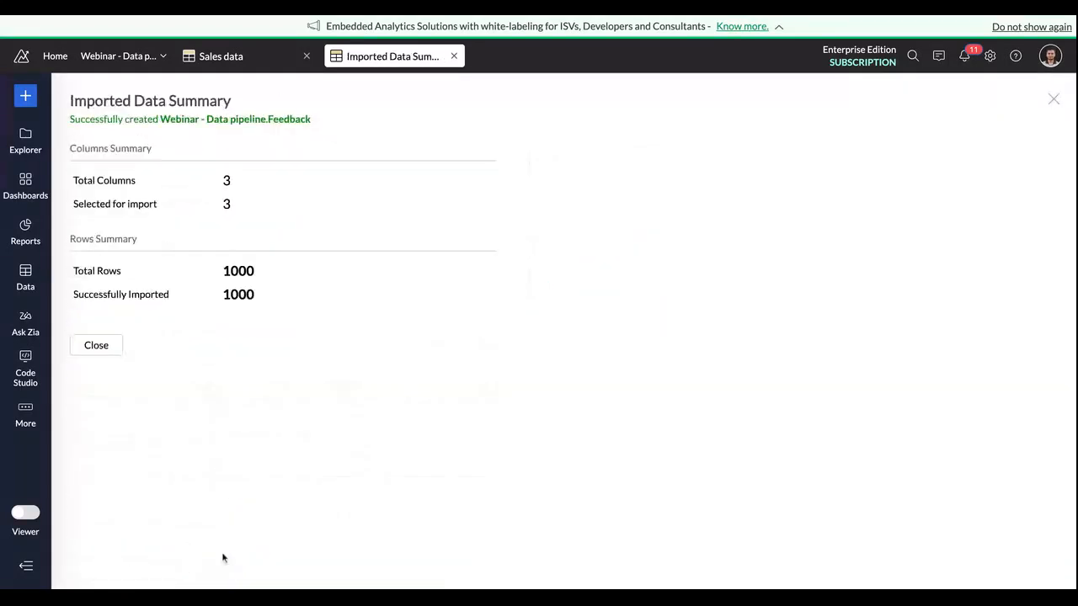
pyautogui.click(112, 345)
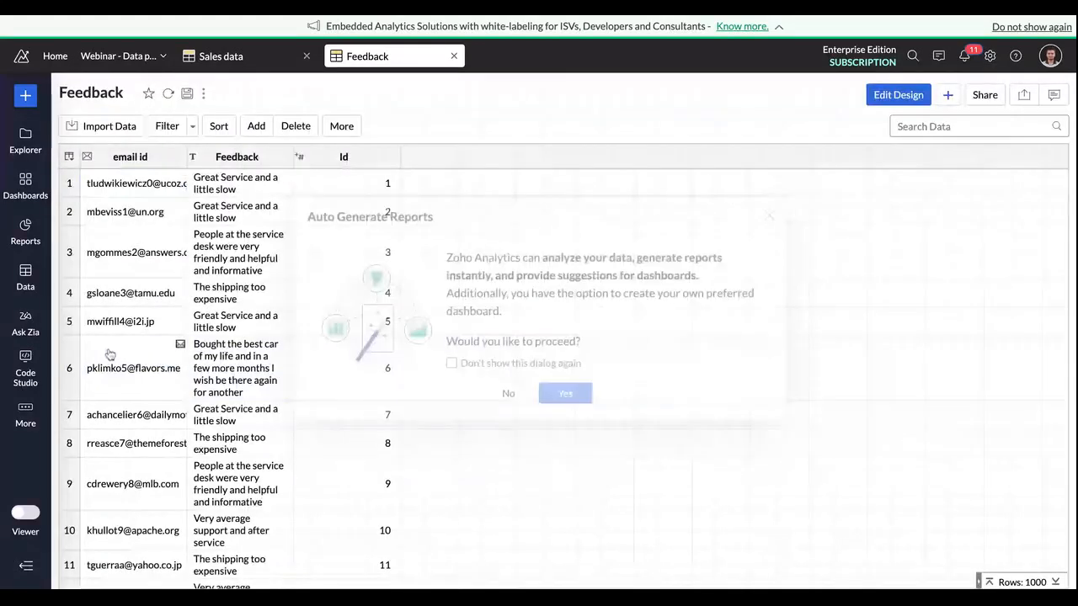
pyautogui.click(505, 398)
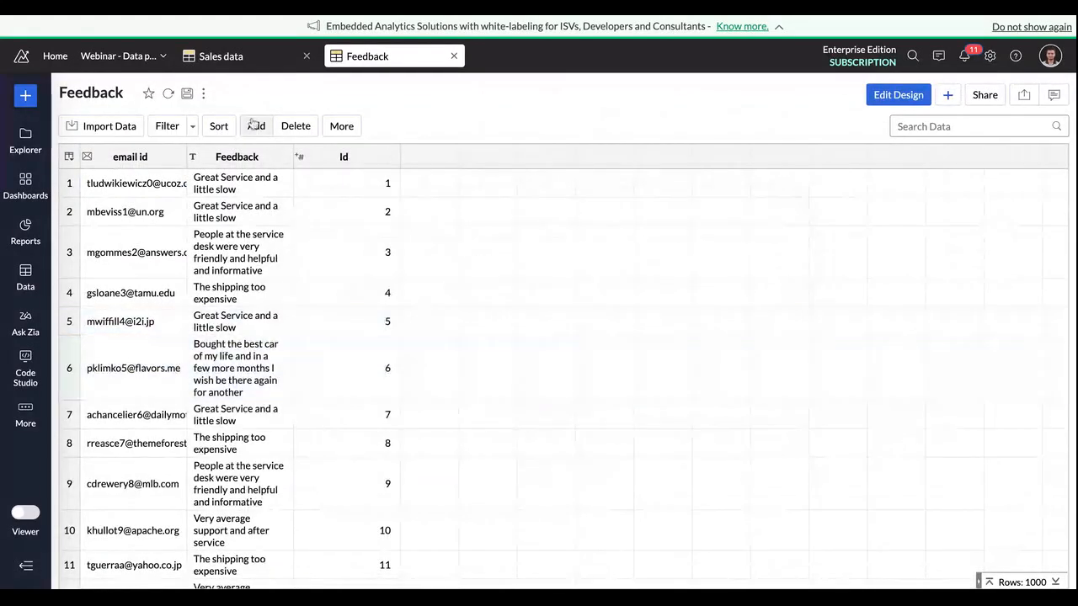
# Step: Return to the Sales data table and look through the options available for the Order id column
pyautogui.click(248, 67)
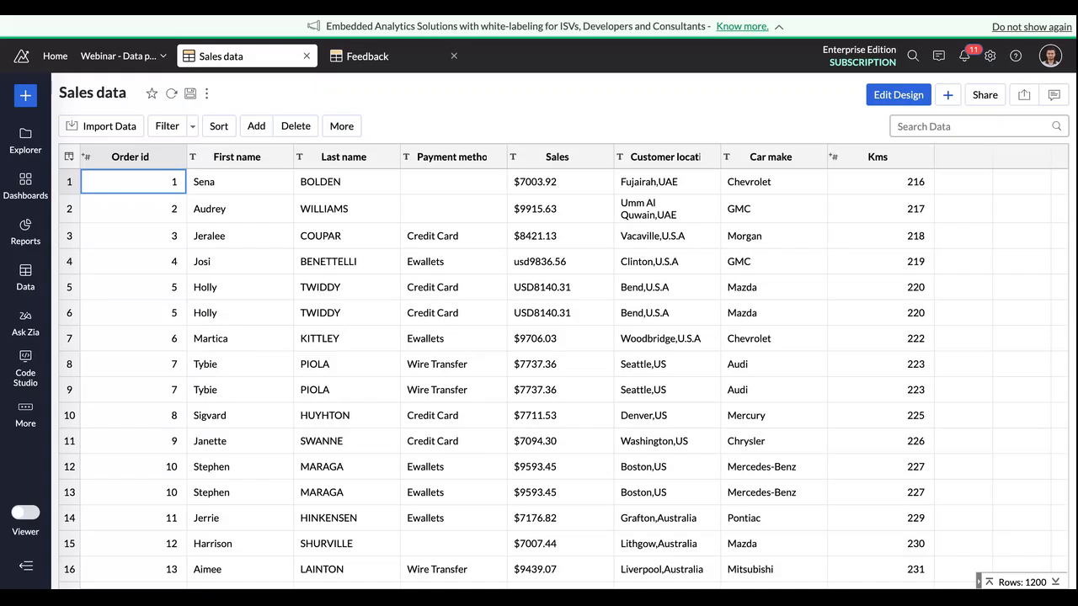
pyautogui.click(353, 102)
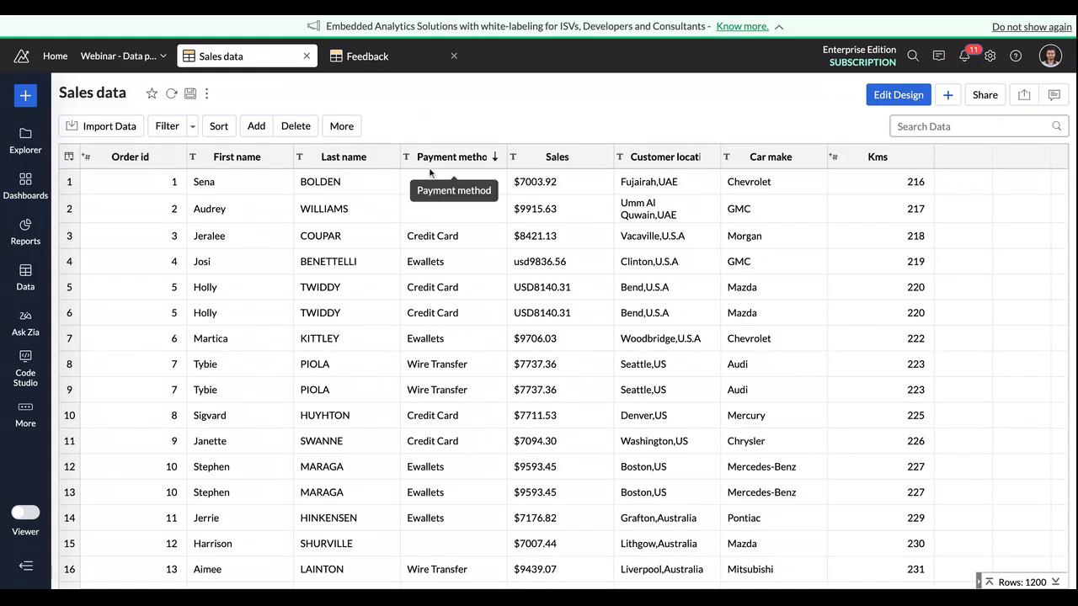
pyautogui.rightClick(150, 161)
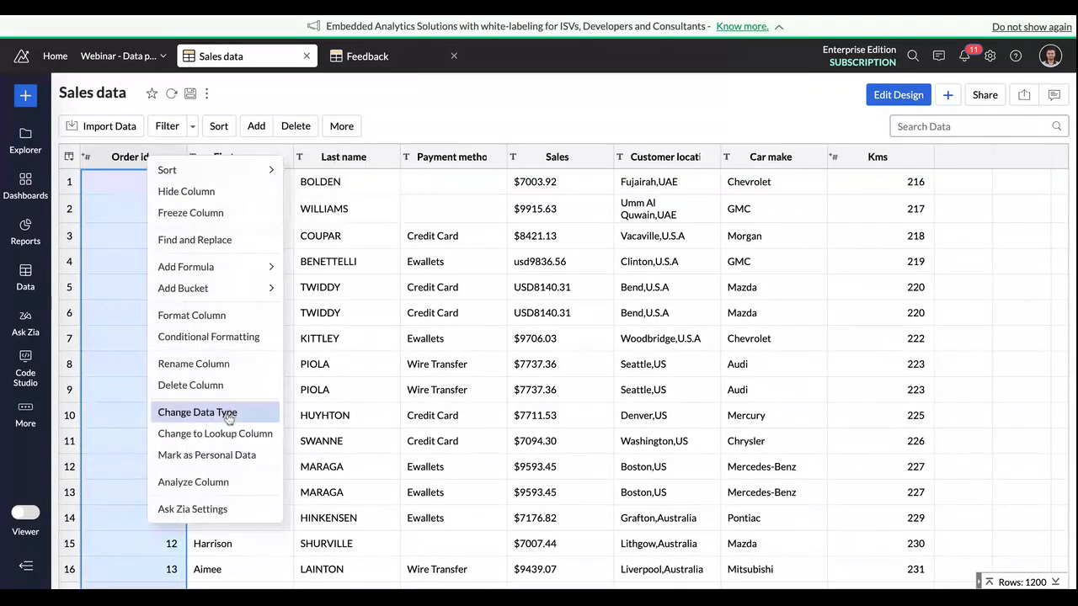
pyautogui.click(451, 124)
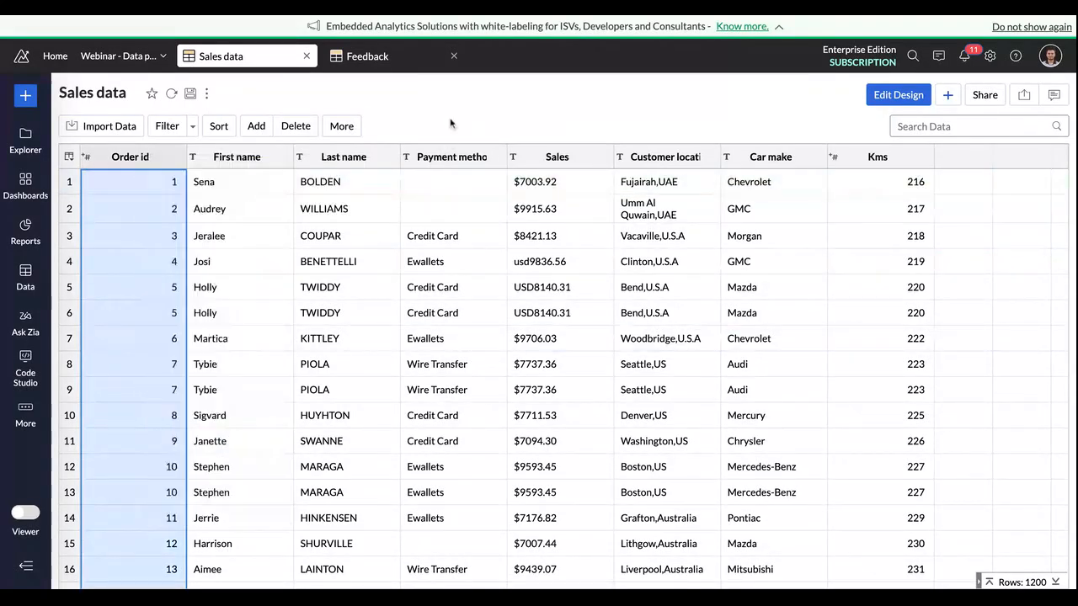
# Step: Create a new data pipeline that uses the Sales data and Feedback tables as its input tables
pyautogui.click(25, 97)
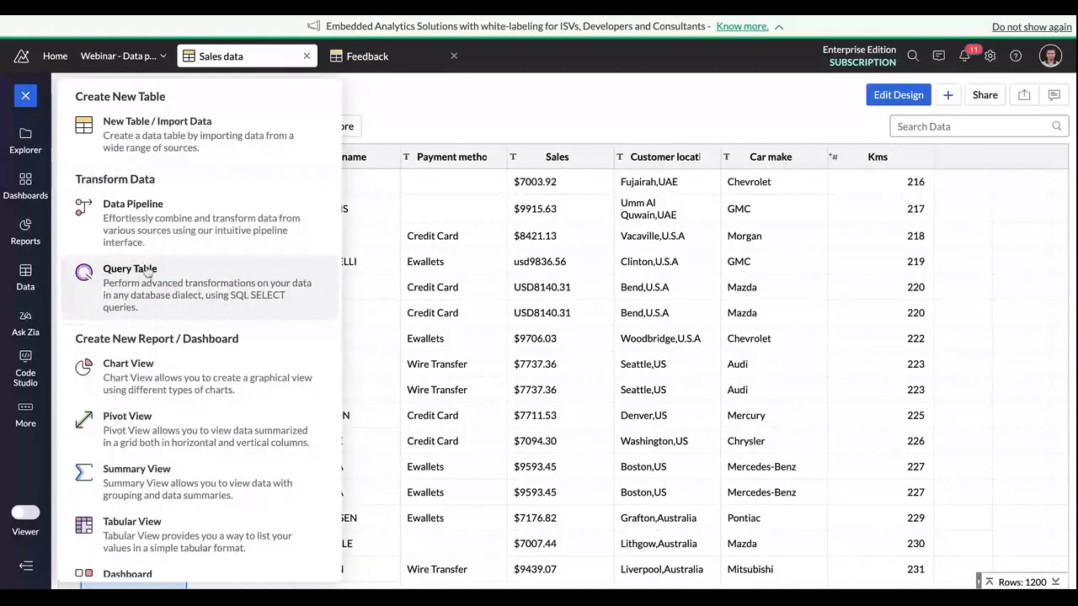
pyautogui.click(452, 122)
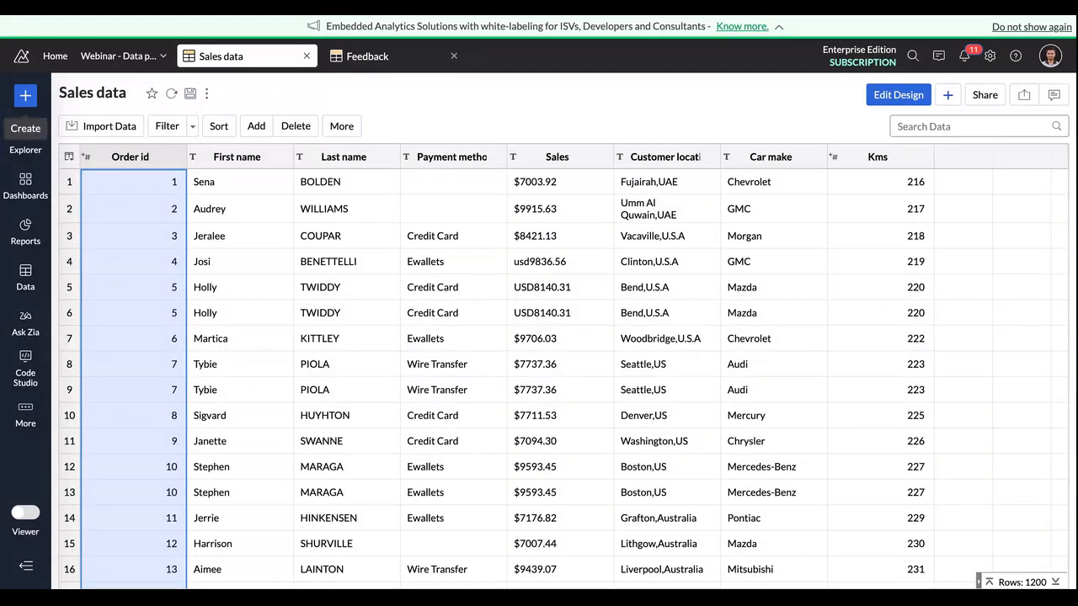
pyautogui.click(25, 95)
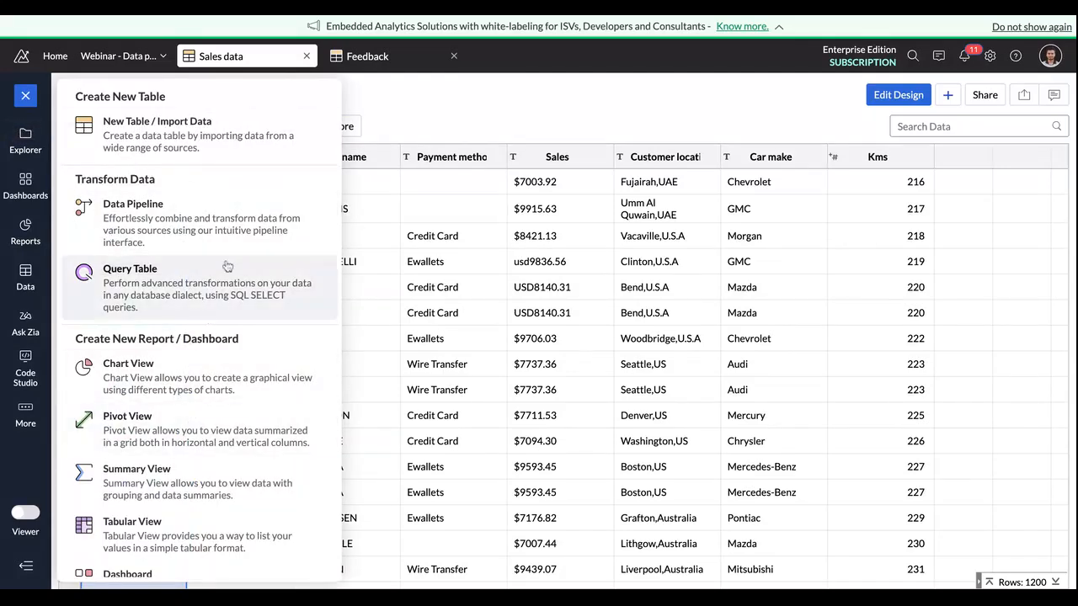
pyautogui.click(242, 236)
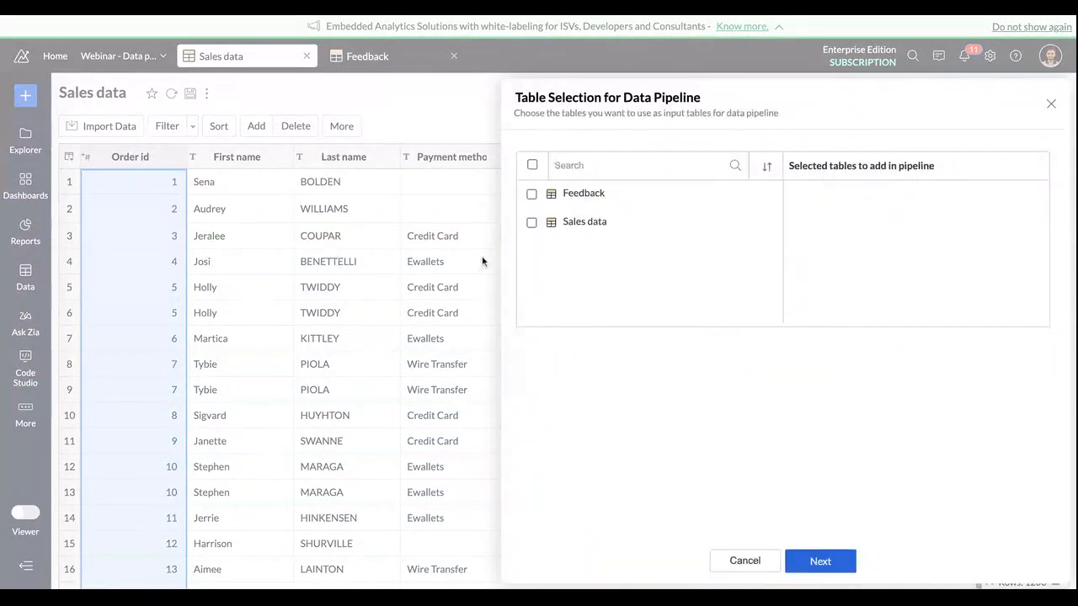
pyautogui.click(531, 222)
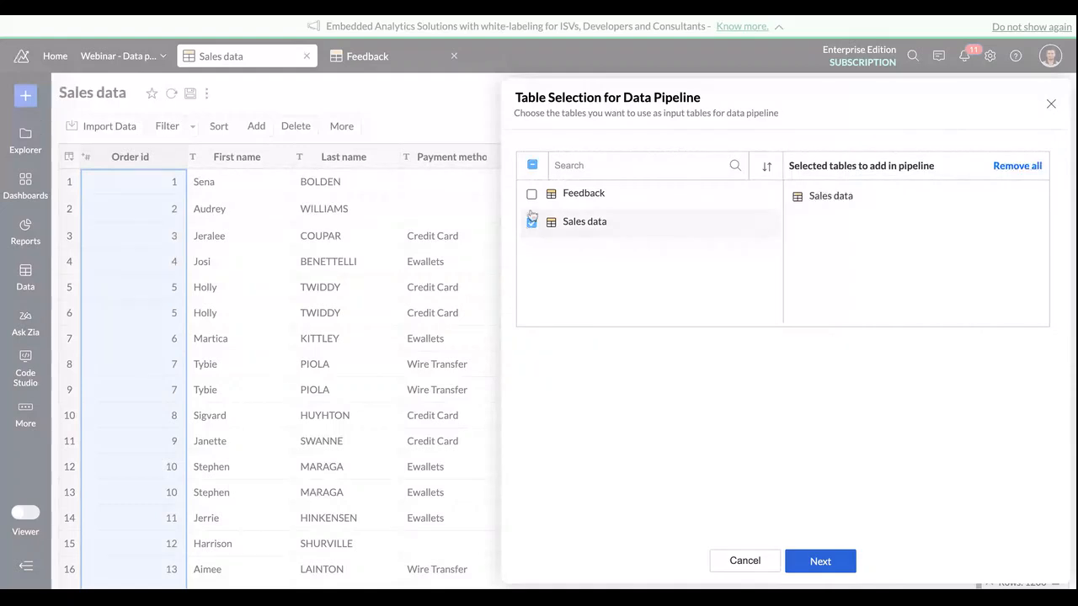
pyautogui.click(532, 195)
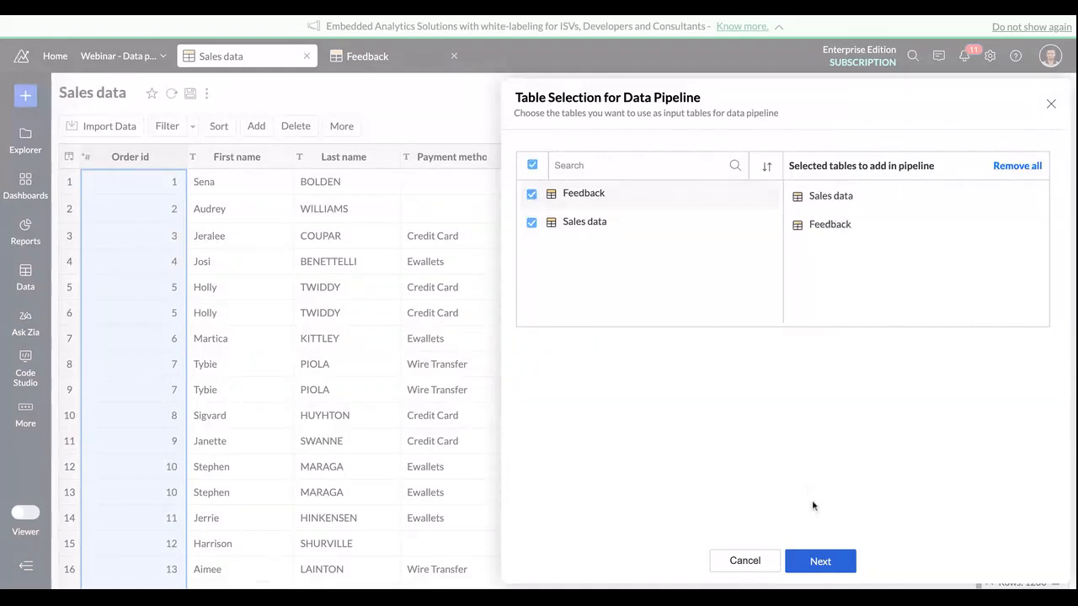
pyautogui.click(825, 565)
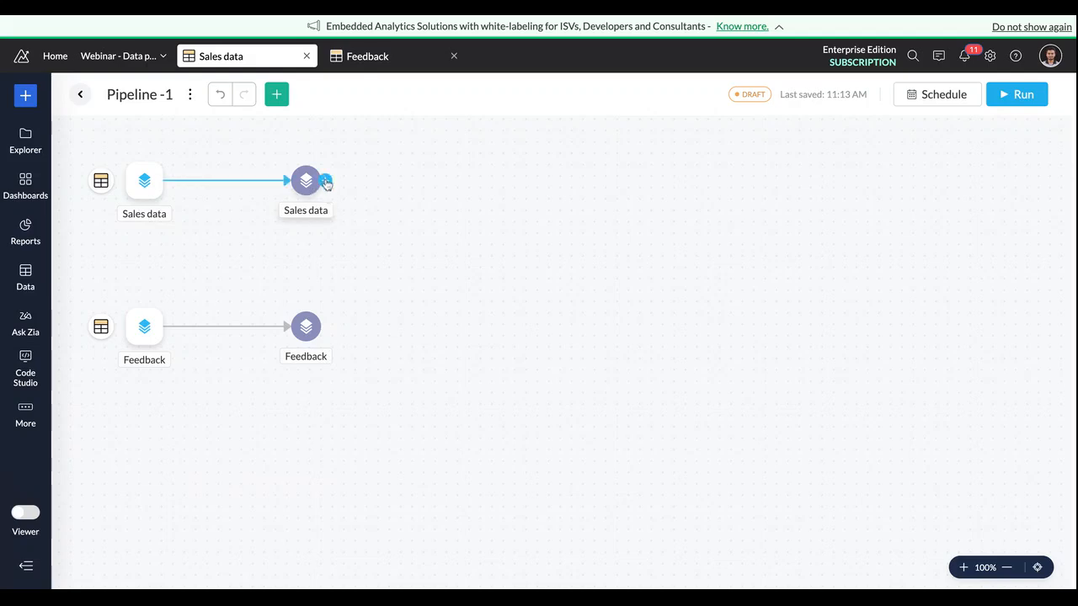
# Step: Left join the Sales data dataset with the Feedback dataset, matching Order id to Id
pyautogui.click(326, 183)
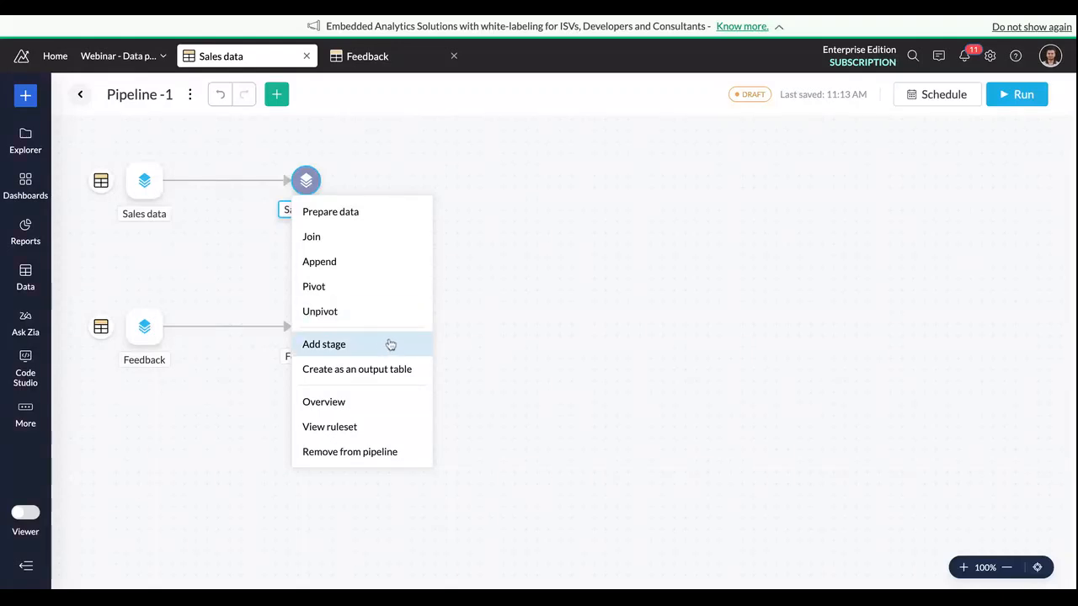
pyautogui.click(484, 174)
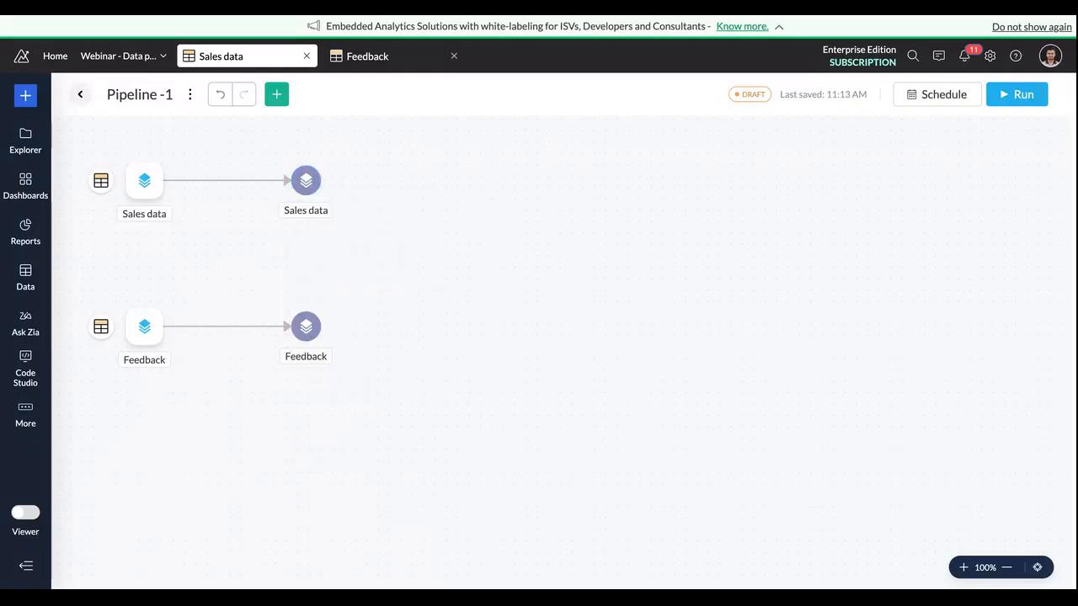
pyautogui.click(326, 182)
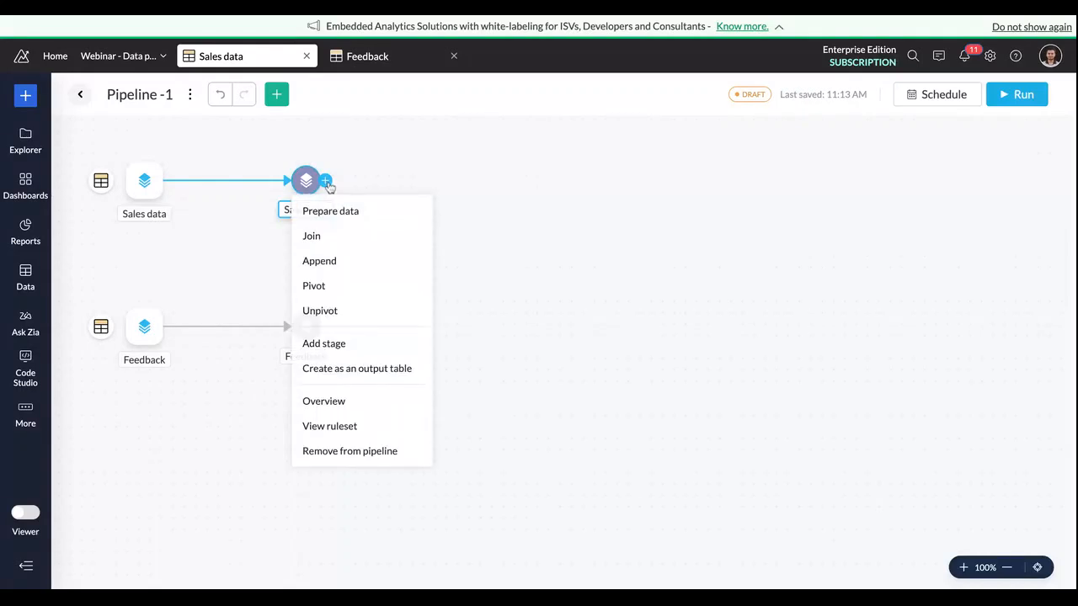
pyautogui.click(343, 234)
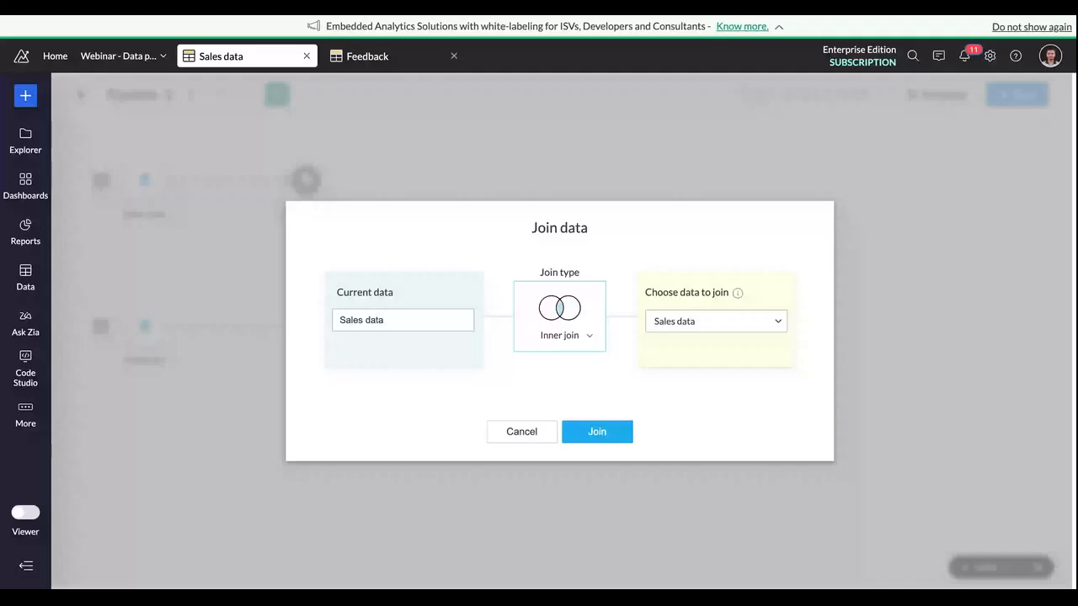
pyautogui.click(741, 328)
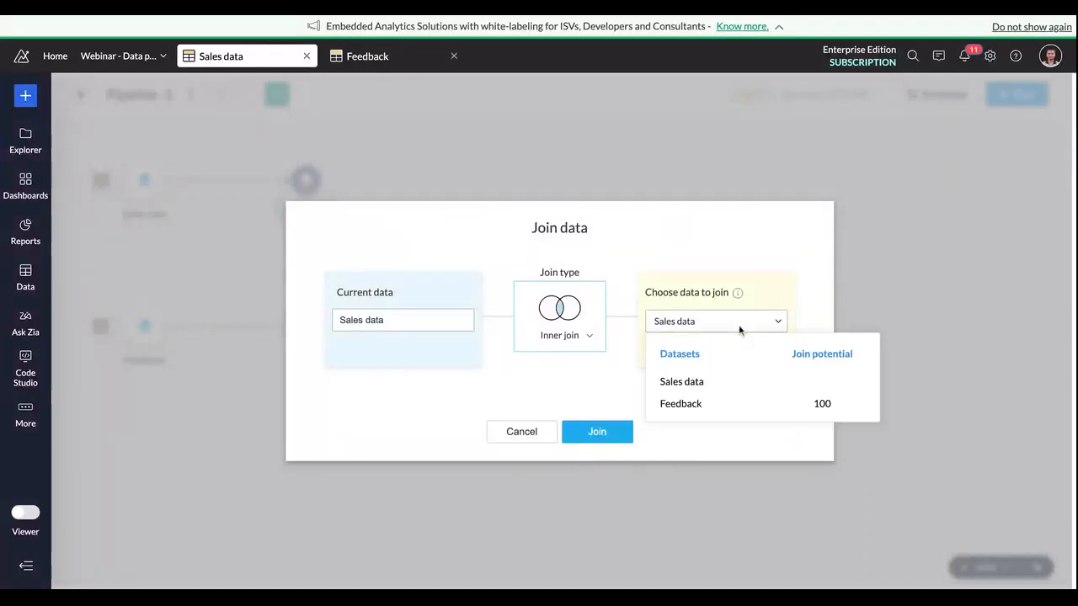
pyautogui.click(712, 411)
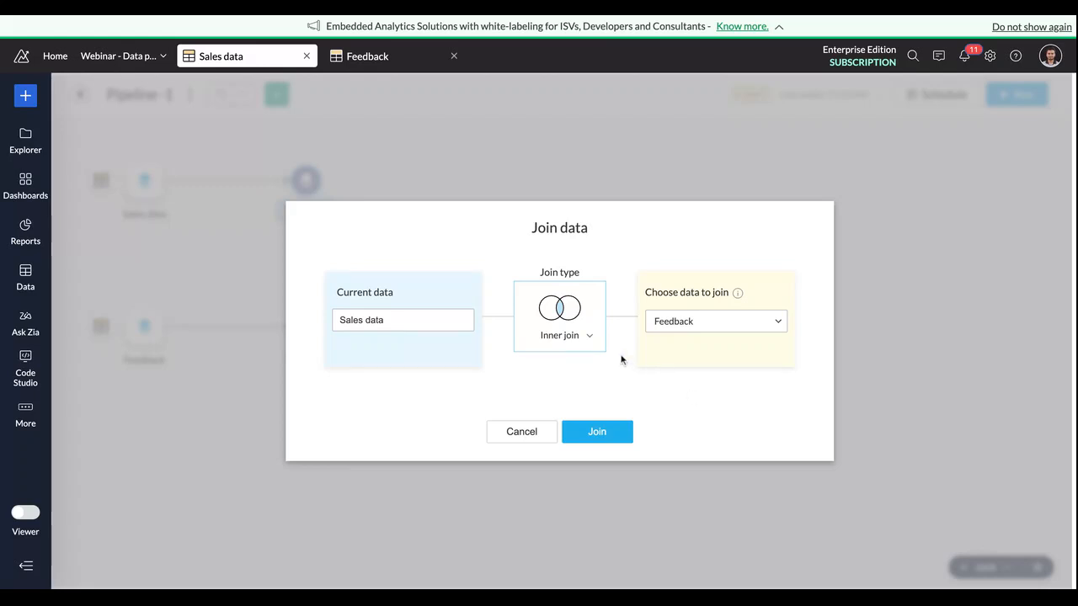
pyautogui.click(591, 337)
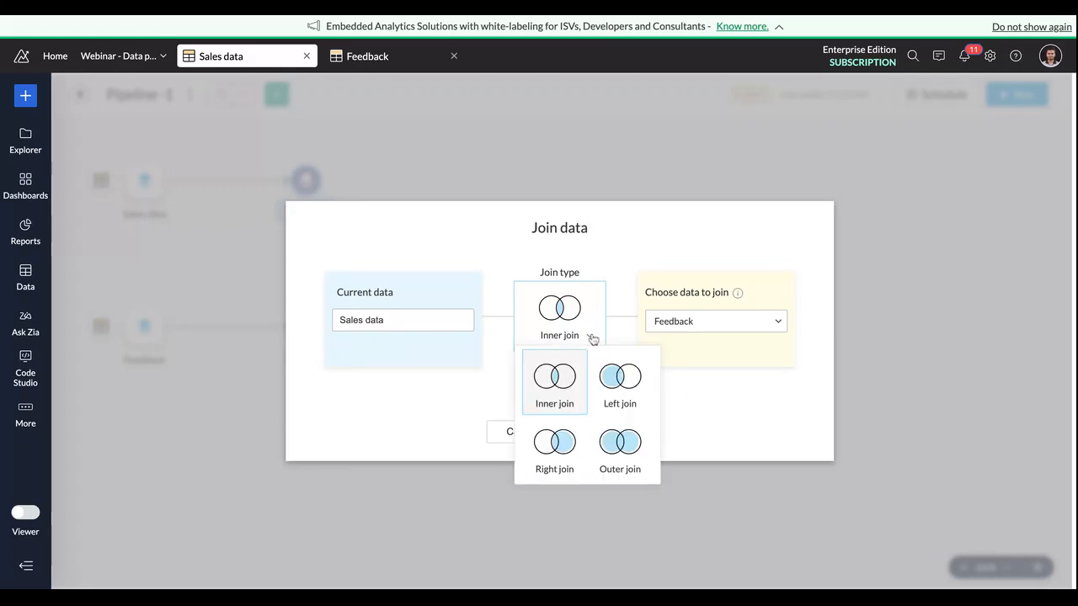
pyautogui.click(621, 378)
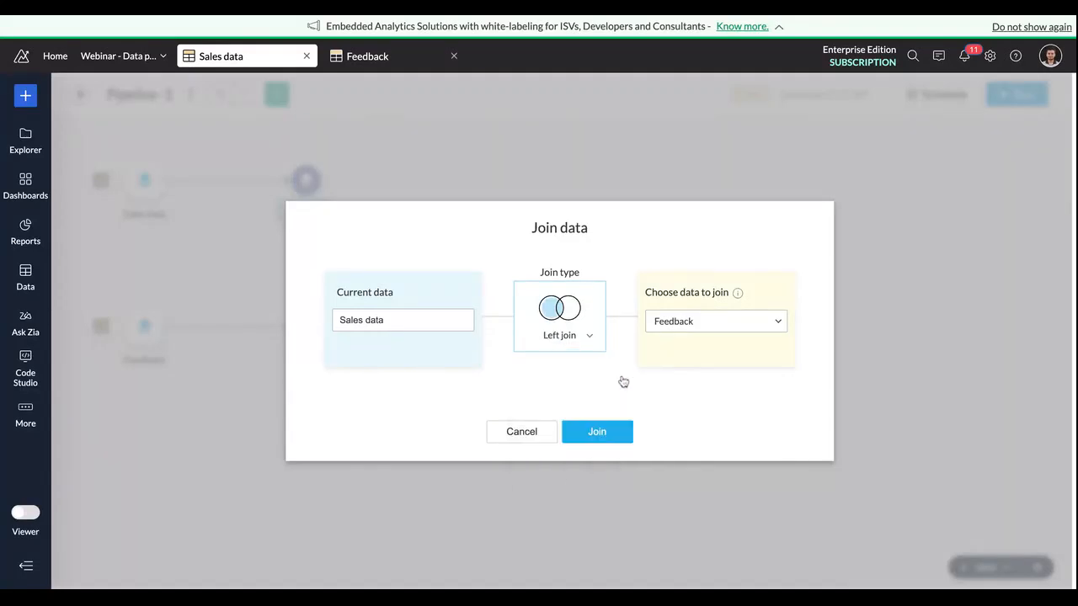
pyautogui.click(604, 435)
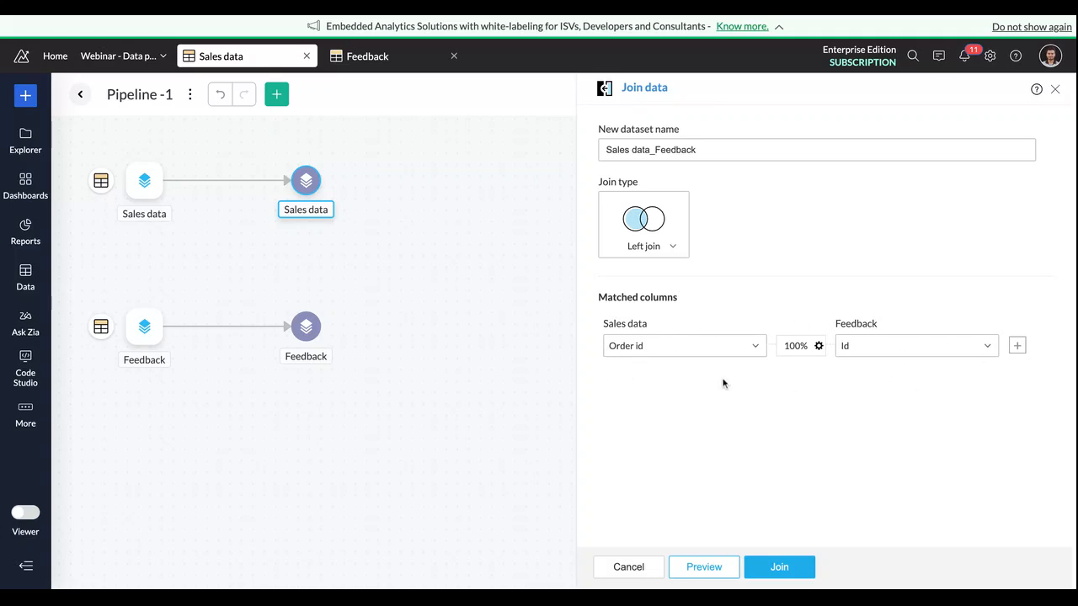
pyautogui.click(779, 569)
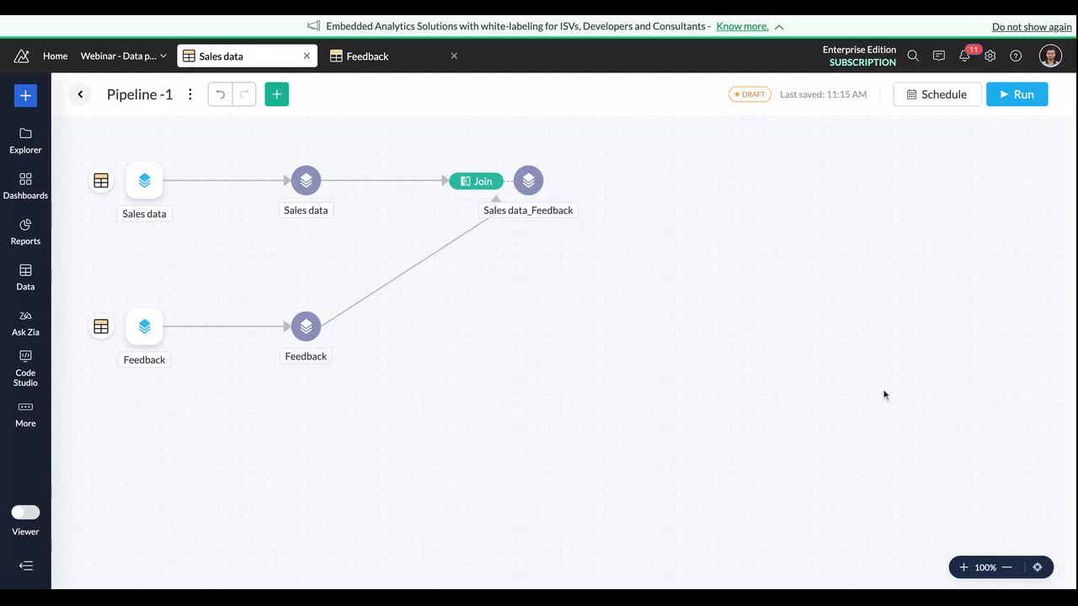
# Step: Add a stage after the joined Sales data_Feedback dataset and open that stage's data
pyautogui.moveTo(547, 184)
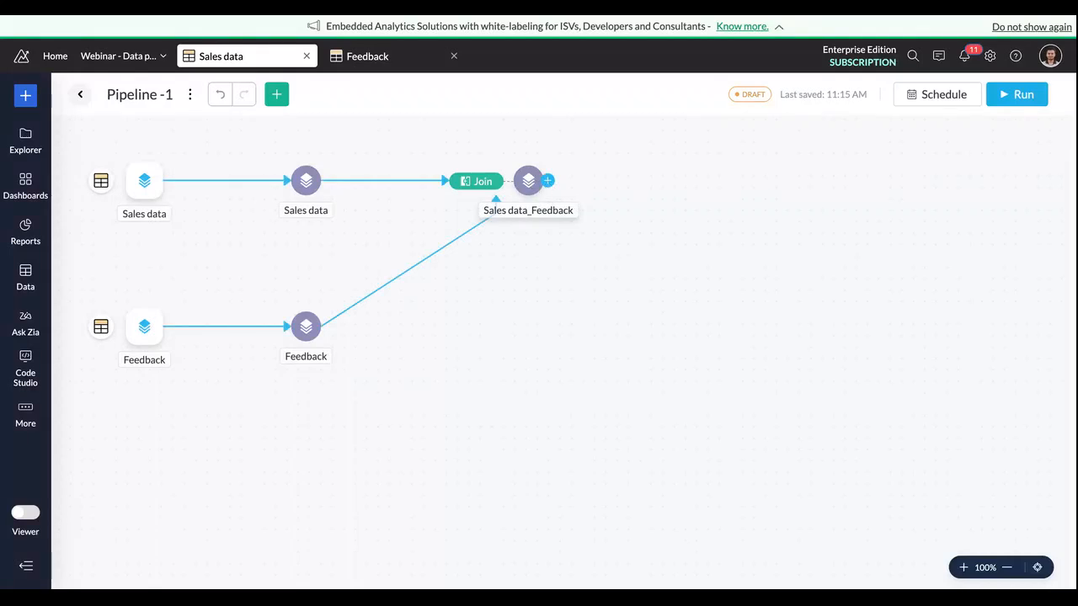
pyautogui.click(547, 181)
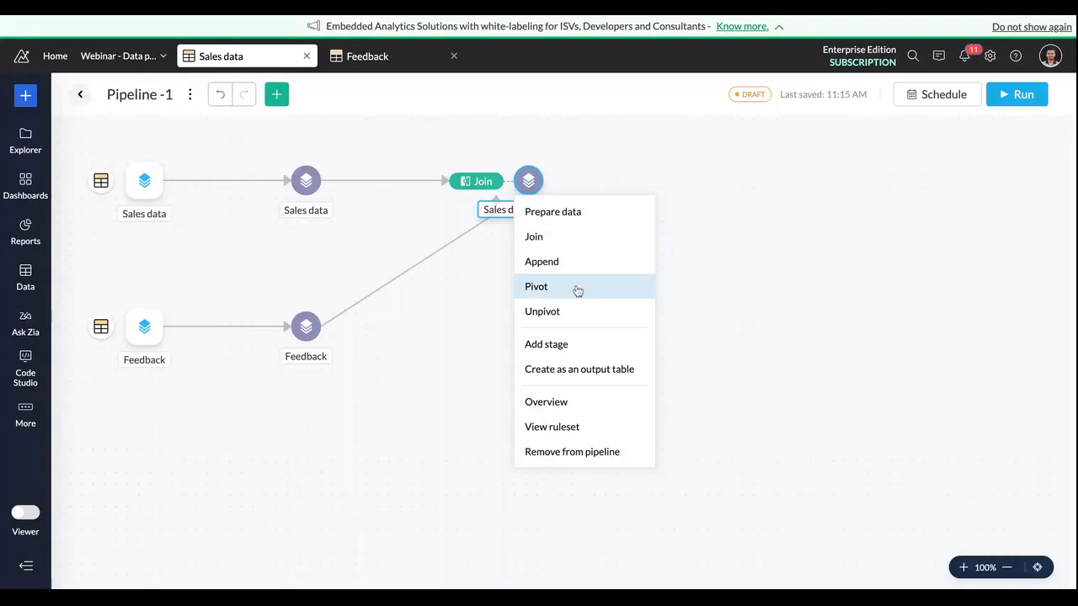
pyautogui.click(578, 350)
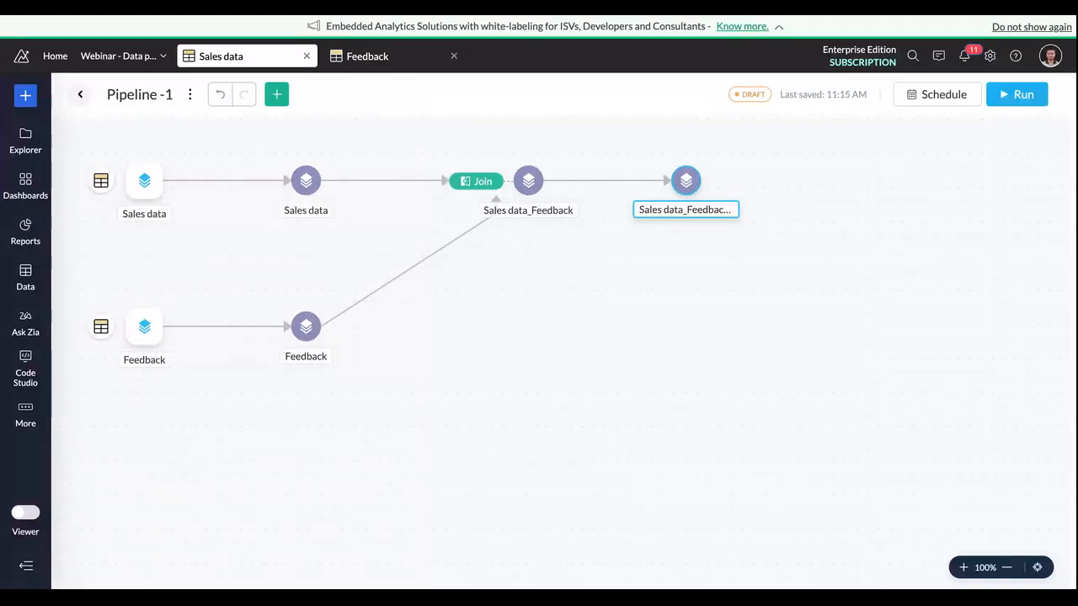
pyautogui.moveTo(689, 189)
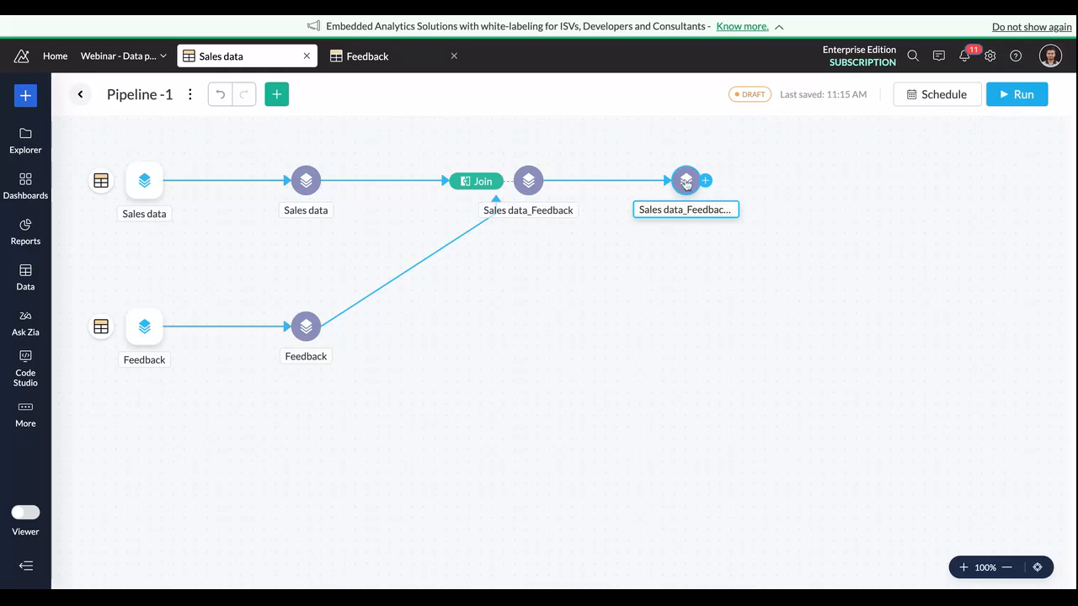
pyautogui.click(686, 182)
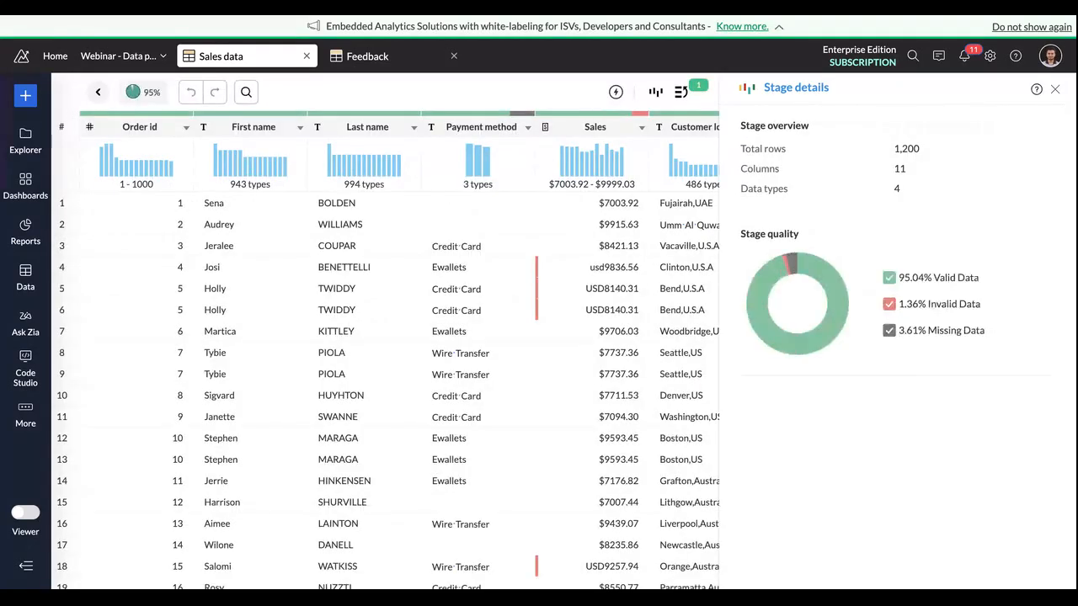
# Step: Examine the joined columns and the stage quality overview, and check the Sales column's details and values
pyautogui.hscroll(3, 639, 263)
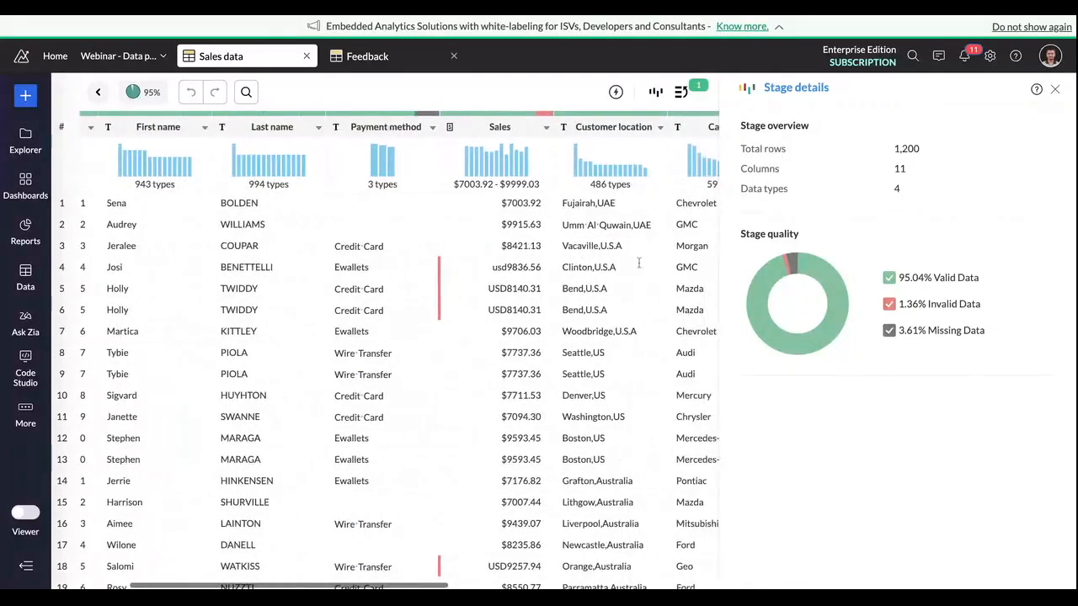
pyautogui.hscroll(3, 640, 262)
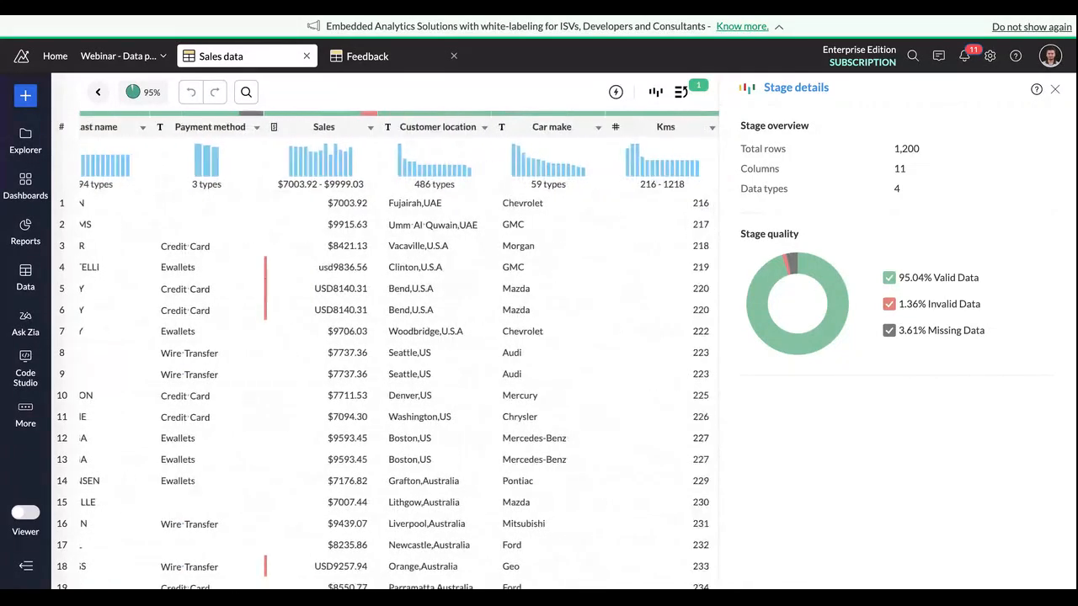
pyautogui.hscroll(2, 396, 354)
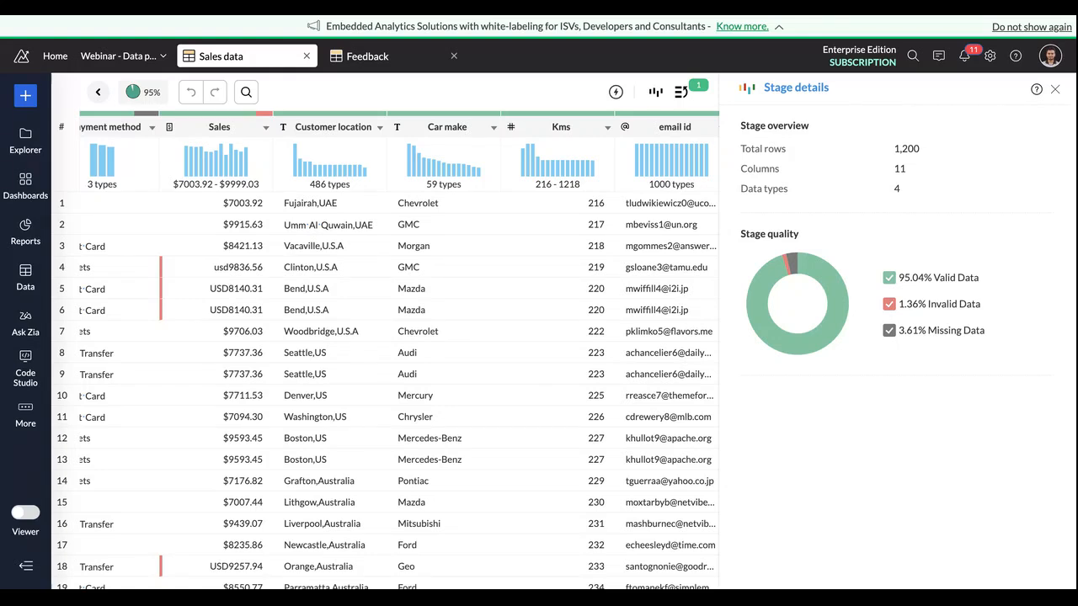
pyautogui.hscroll(3, 386, 350)
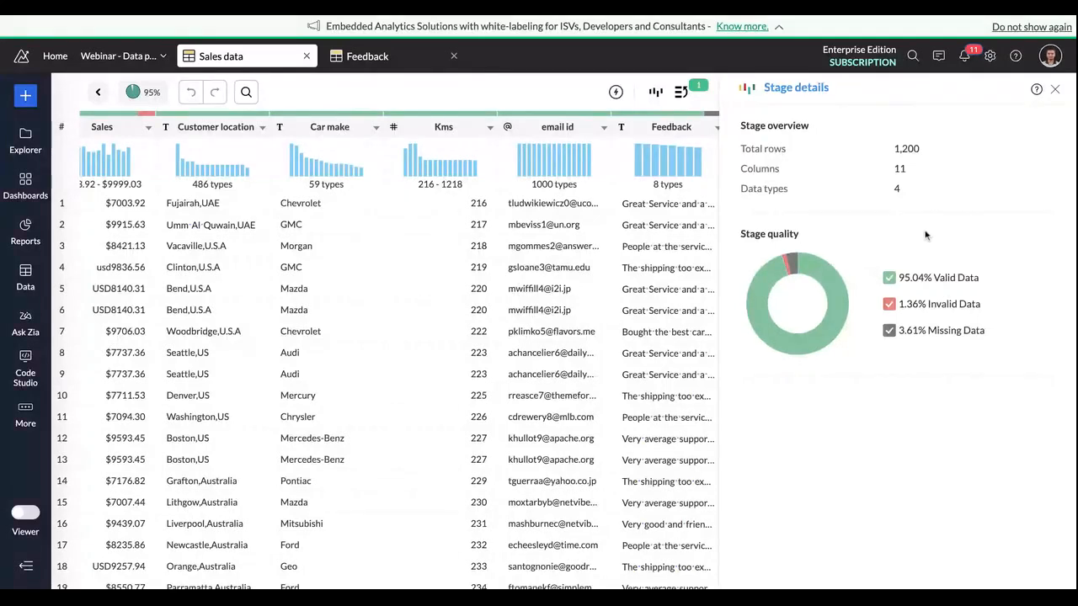
pyautogui.click(1054, 89)
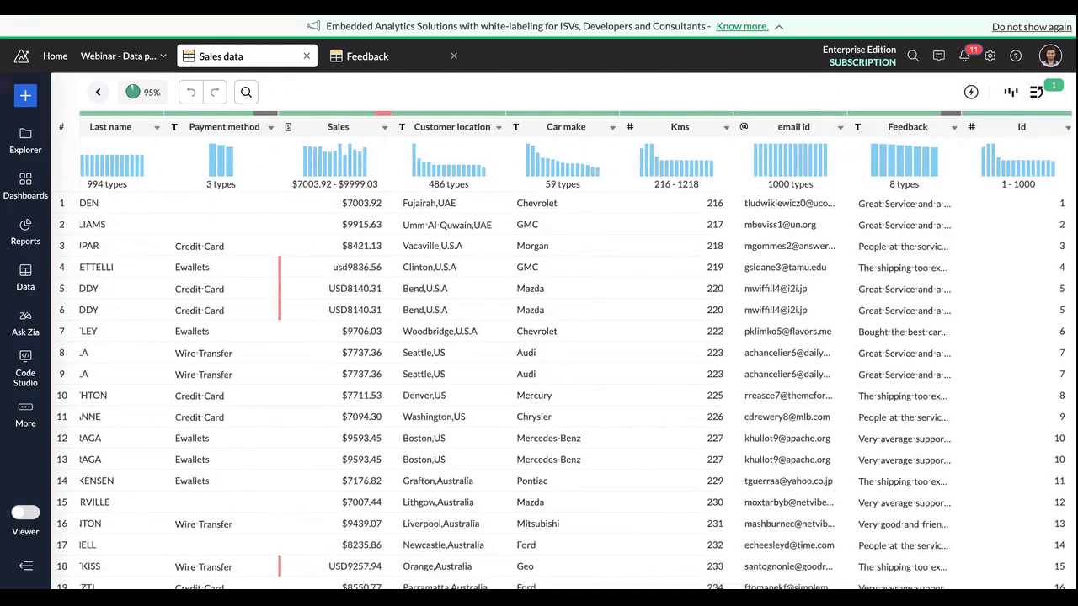
pyautogui.hscroll(-5, 540, 139)
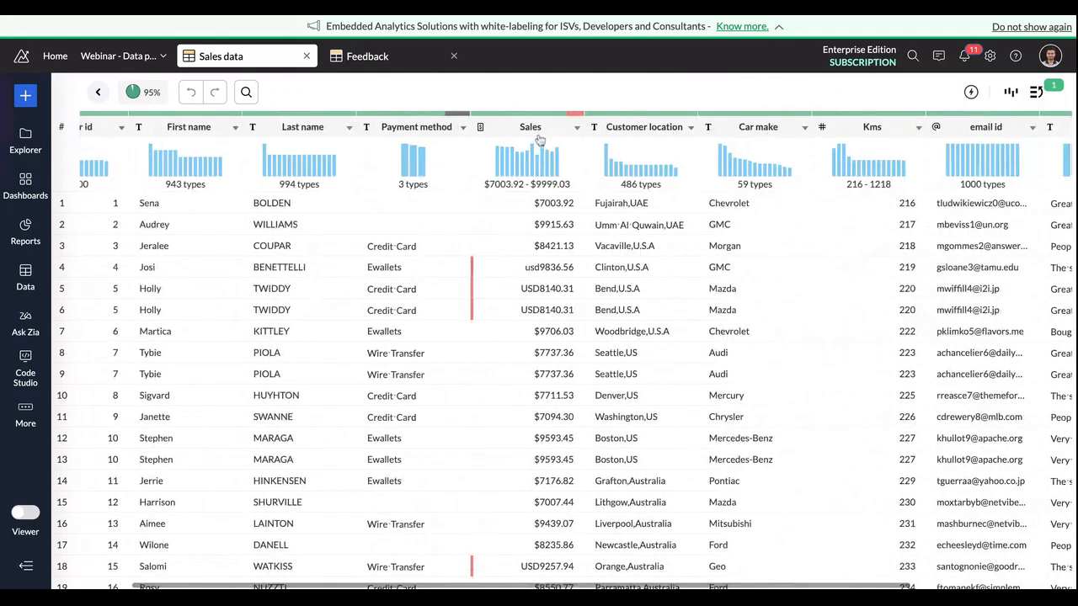
pyautogui.click(540, 135)
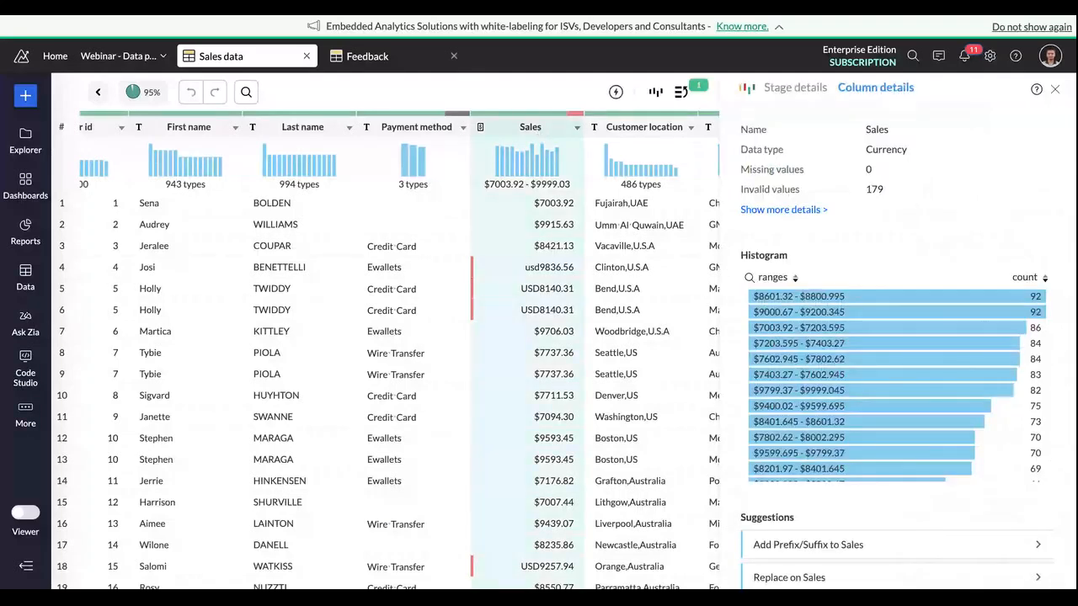
pyautogui.scroll(-1, 549, 250)
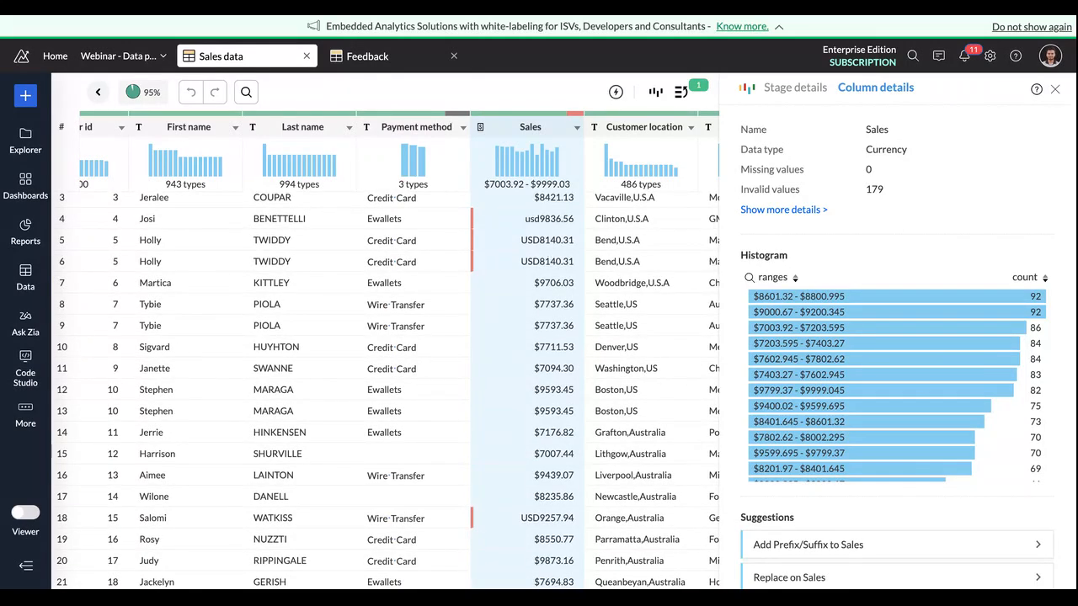
pyautogui.scroll(1, 544, 257)
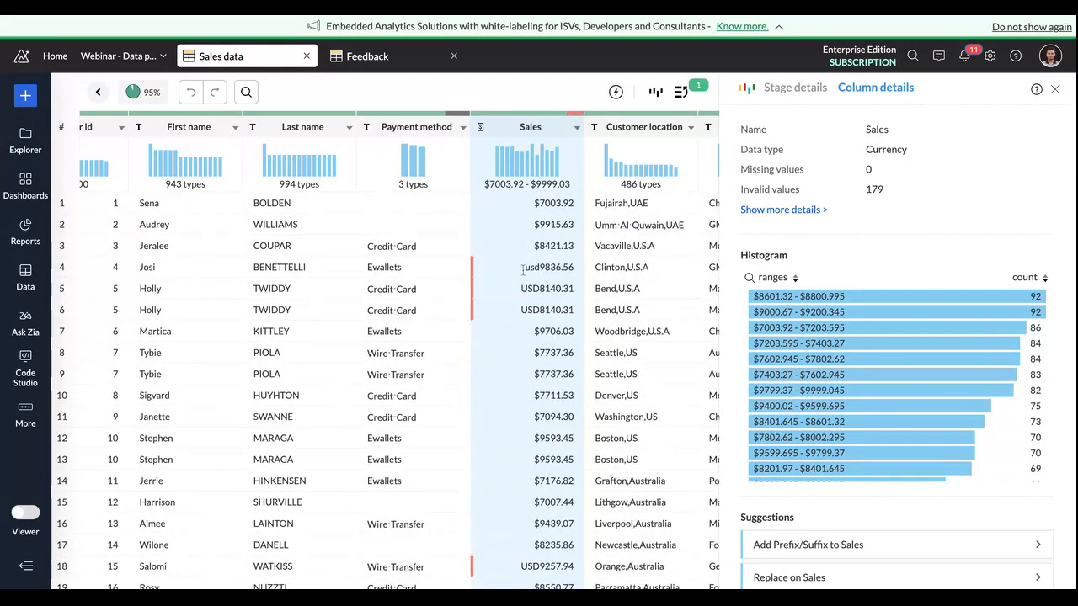
# Step: Mark the usd and USD prefixes in the Sales column as examples and open the suggested replace of three letters before four digits for editing
pyautogui.moveTo(524, 269); pyautogui.dragTo(540, 269)
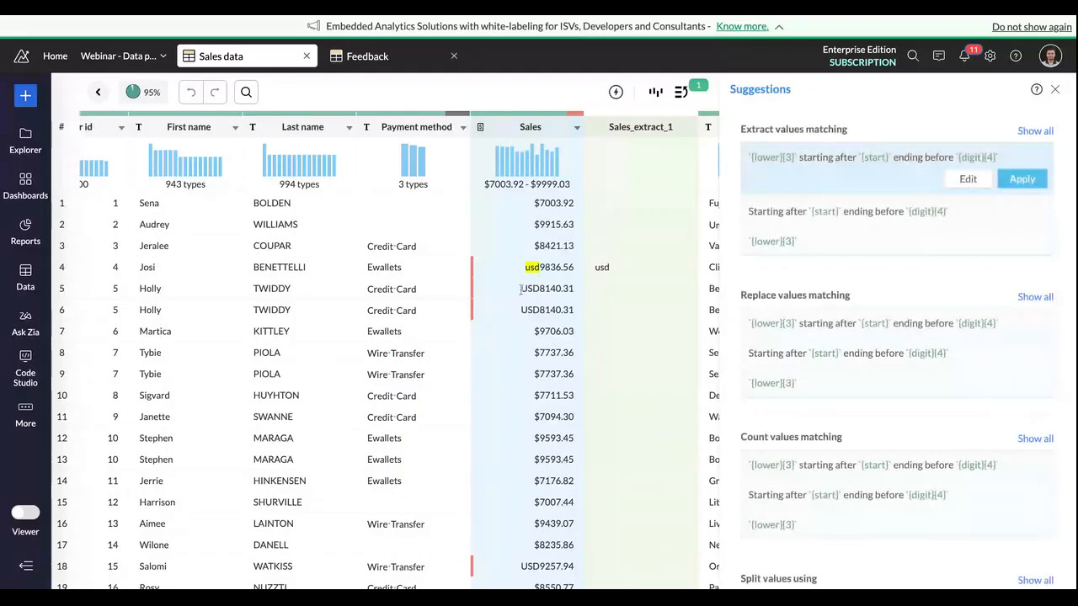
pyautogui.moveTo(521, 288); pyautogui.dragTo(540, 288)
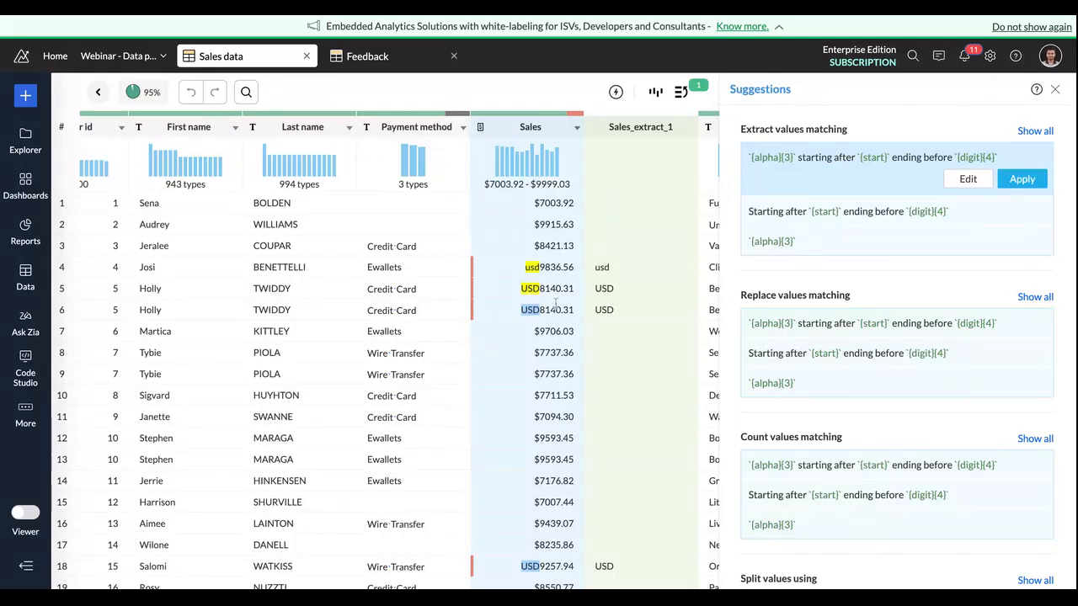
pyautogui.hscroll(2, 589, 296)
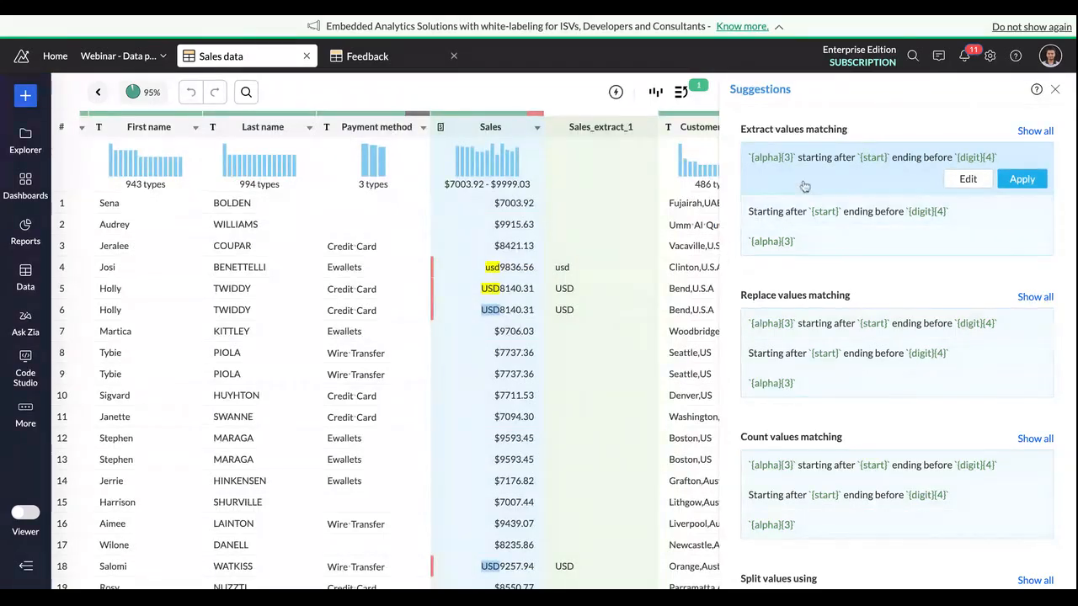
pyautogui.scroll(-2, 885, 288)
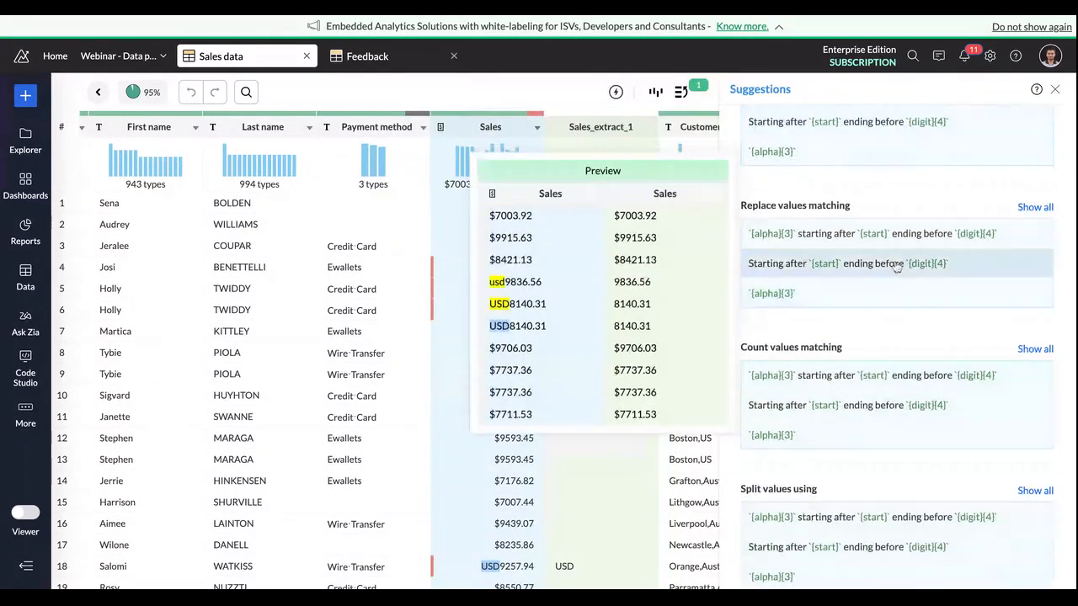
pyautogui.scroll(2, 914, 243)
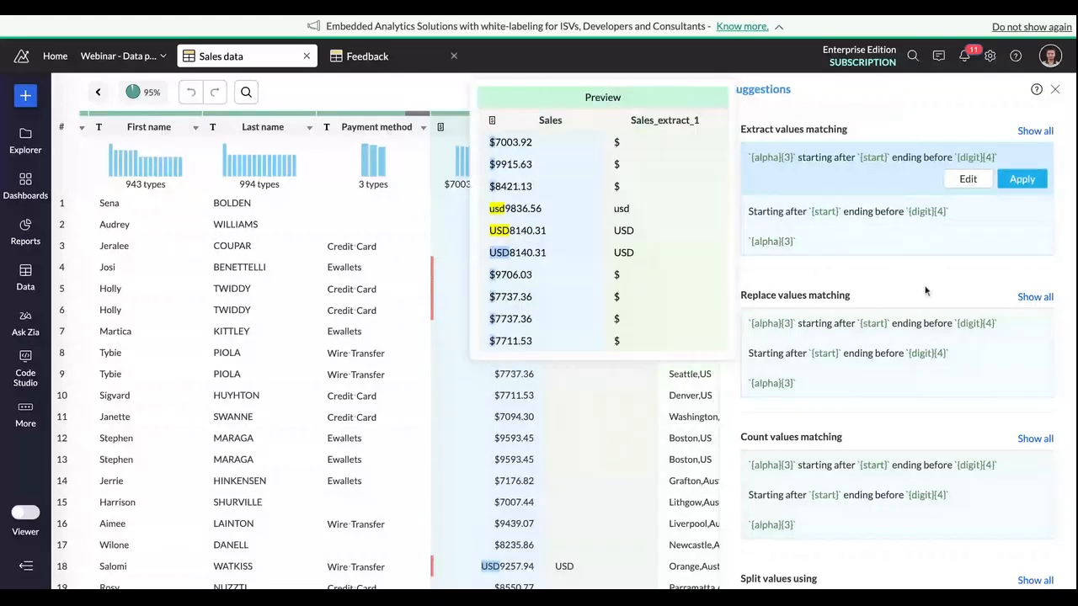
pyautogui.click(1022, 328)
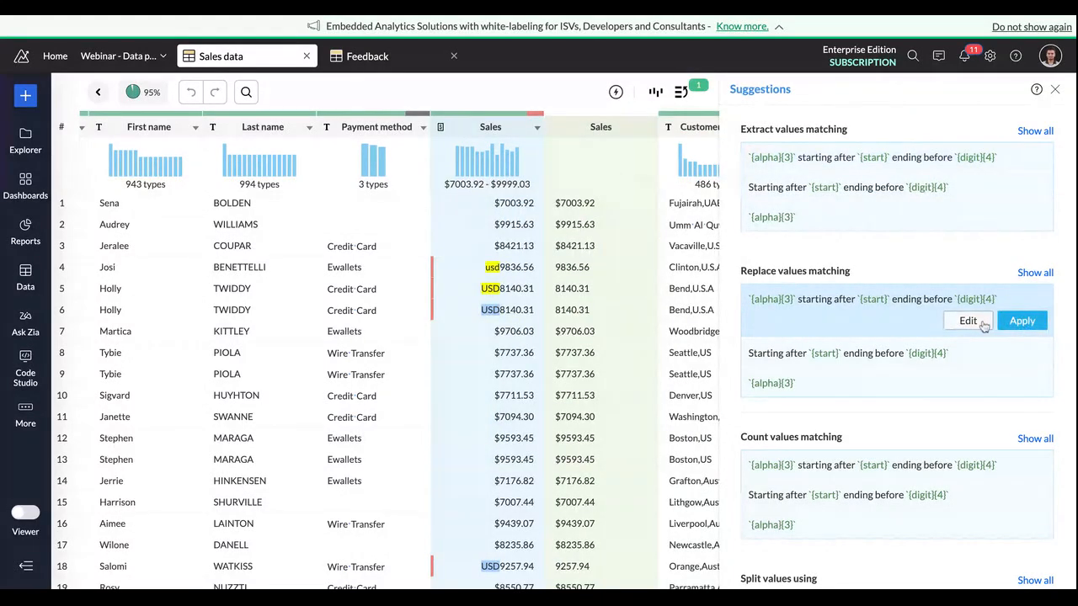
pyautogui.click(982, 326)
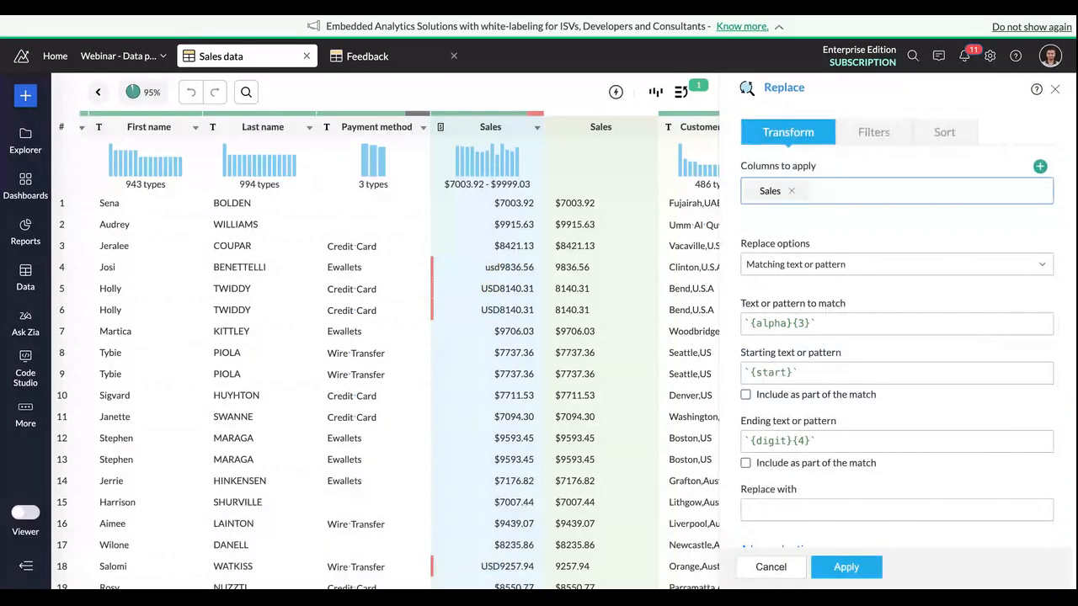
# Step: Set the replacement text to $ and apply the Replace transform to the Sales column
pyautogui.scroll(-1, 812, 469)
pyautogui.click(813, 468)
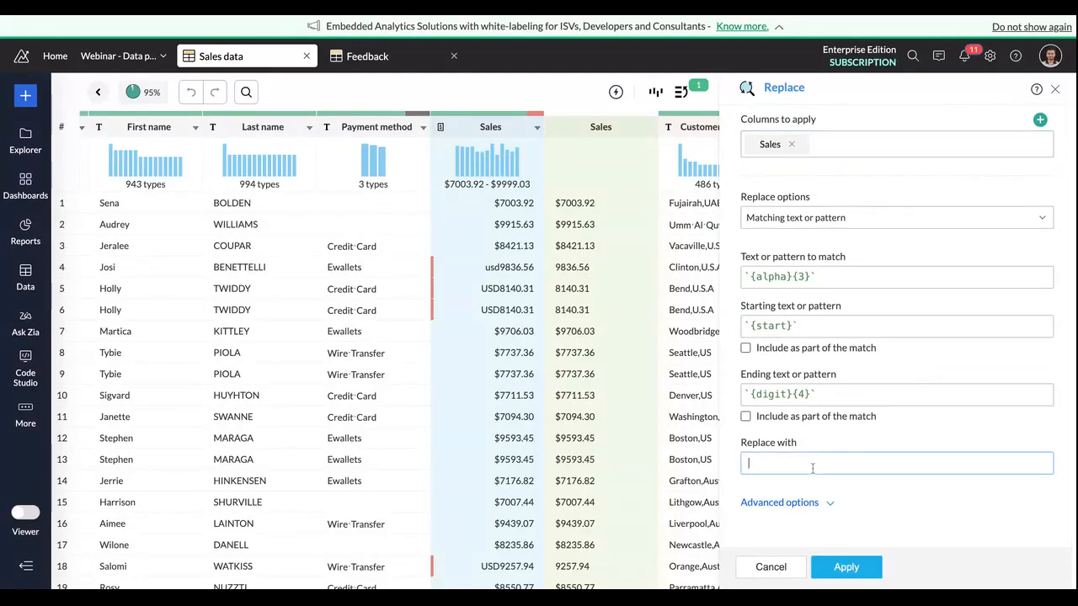
pyautogui.write('$')
pyautogui.hscroll(2, 624, 476)
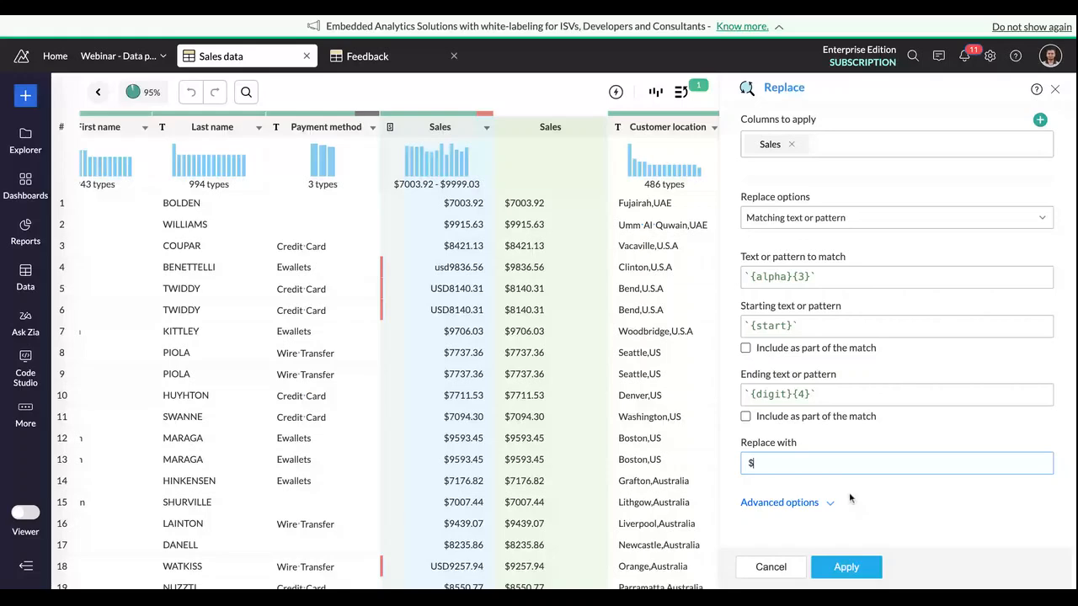
pyautogui.click(847, 569)
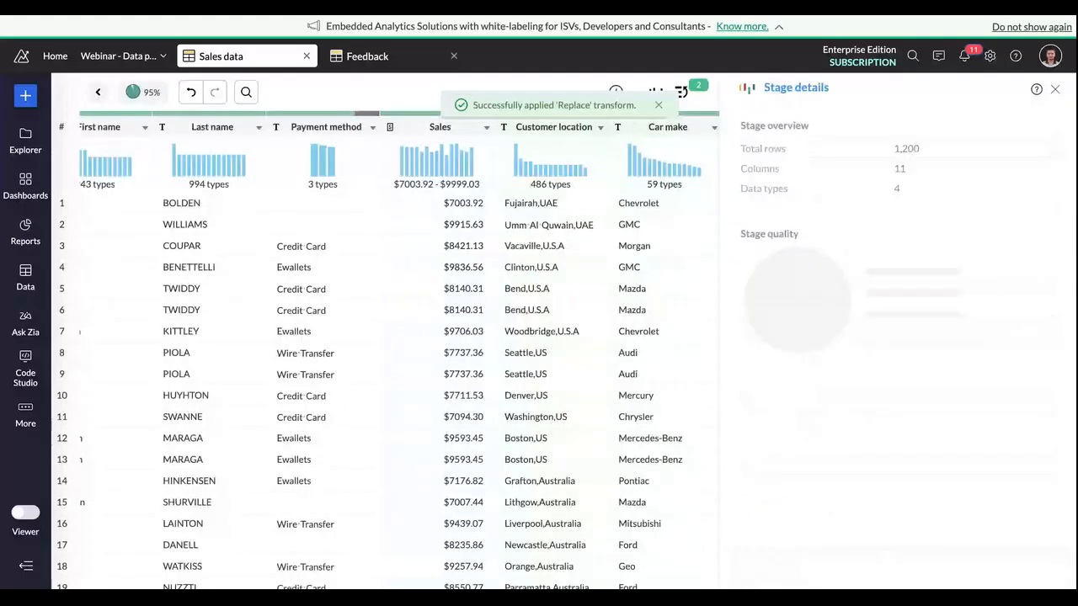
# Step: Examine the columns for remaining data issues and check the Payment method column's data quality
pyautogui.hscroll(2, 430, 200)
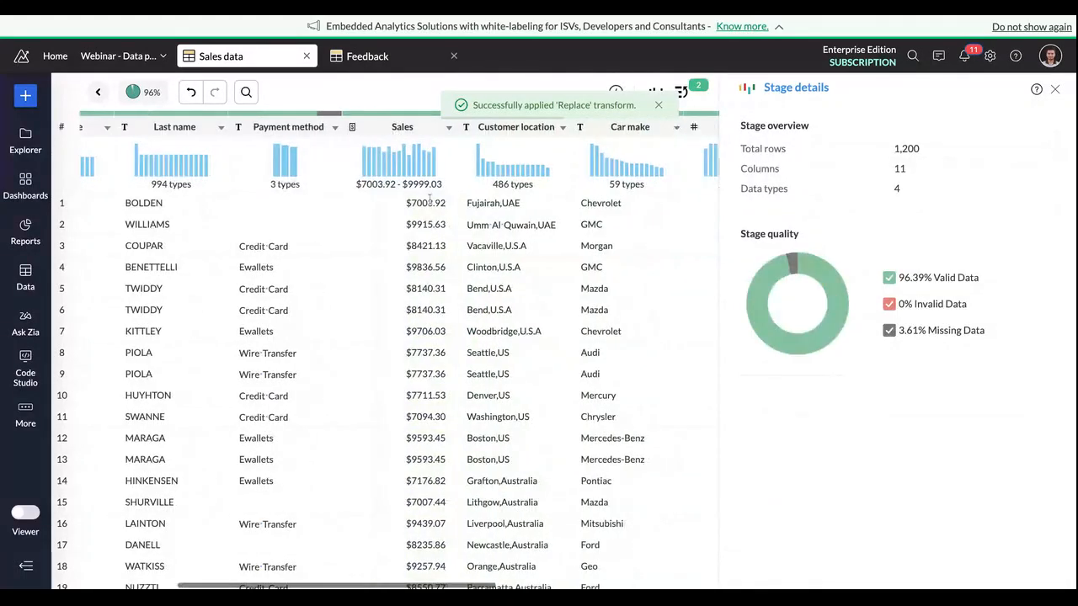
pyautogui.hscroll(-2, 449, 233)
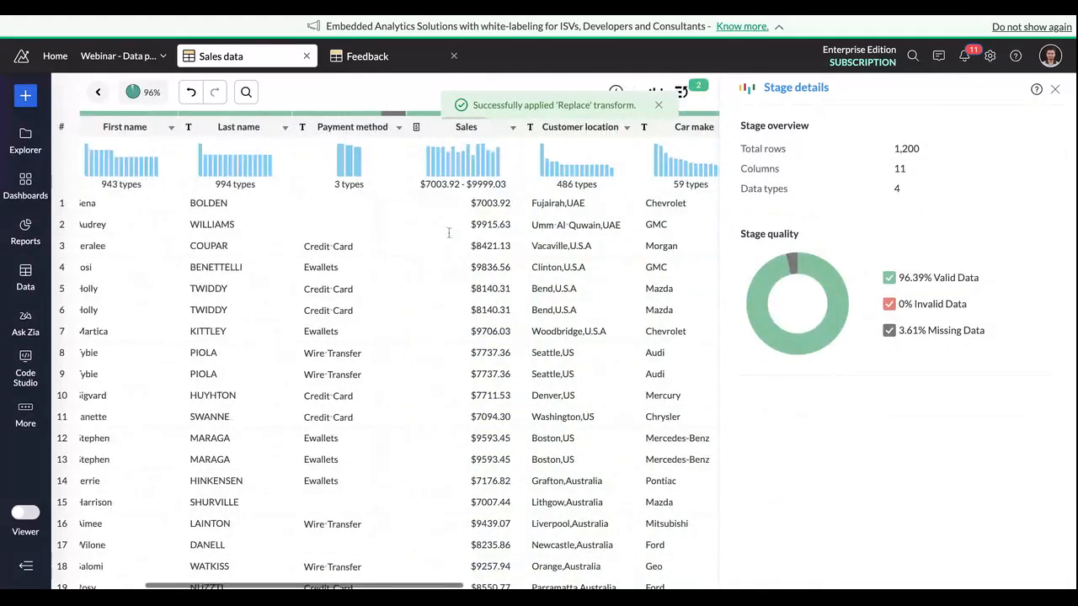
pyautogui.hscroll(1, 569, 261)
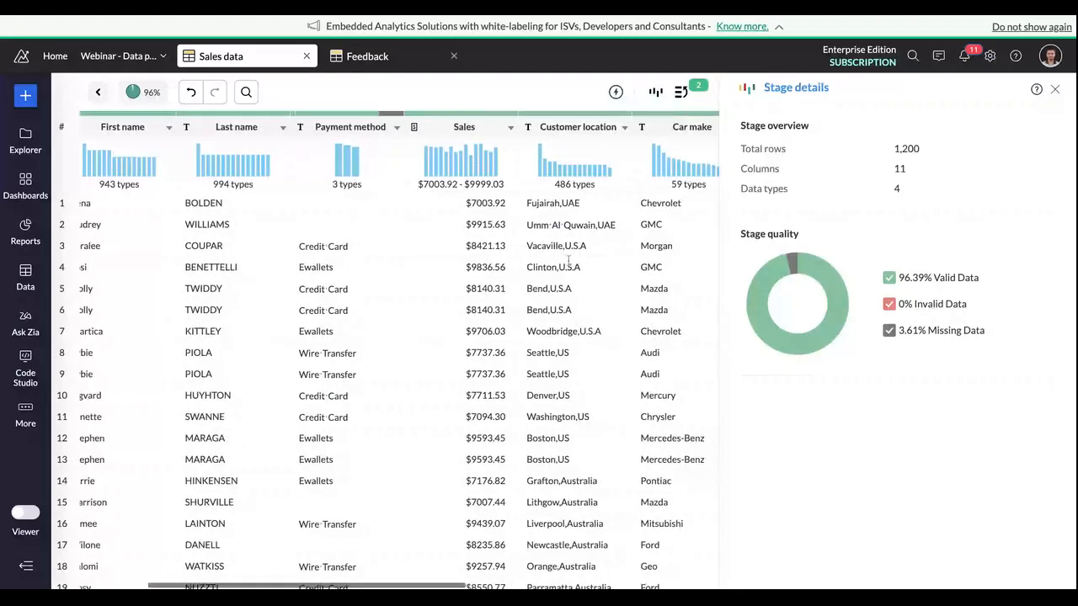
pyautogui.hscroll(2, 568, 261)
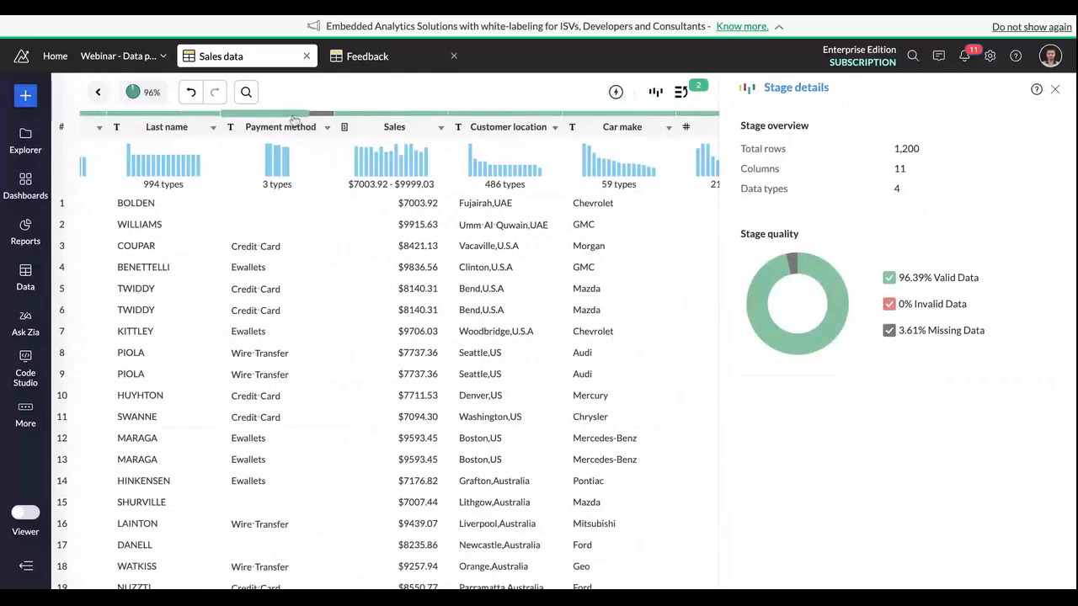
pyautogui.moveTo(293, 121)
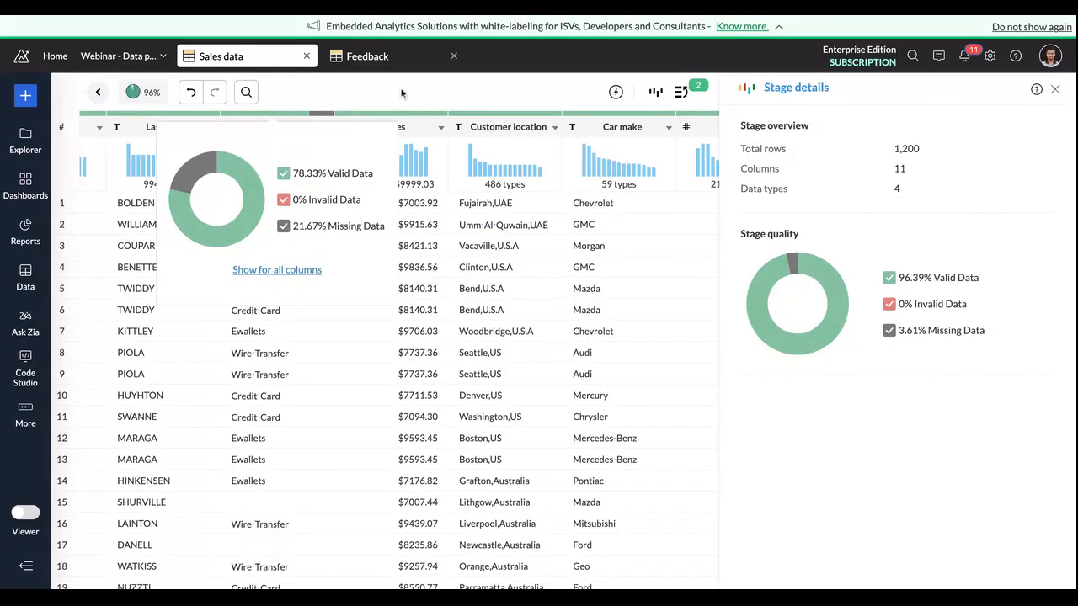
pyautogui.hscroll(3, 443, 203)
pyautogui.hscroll(1, 444, 203)
pyautogui.hscroll(-3, 444, 203)
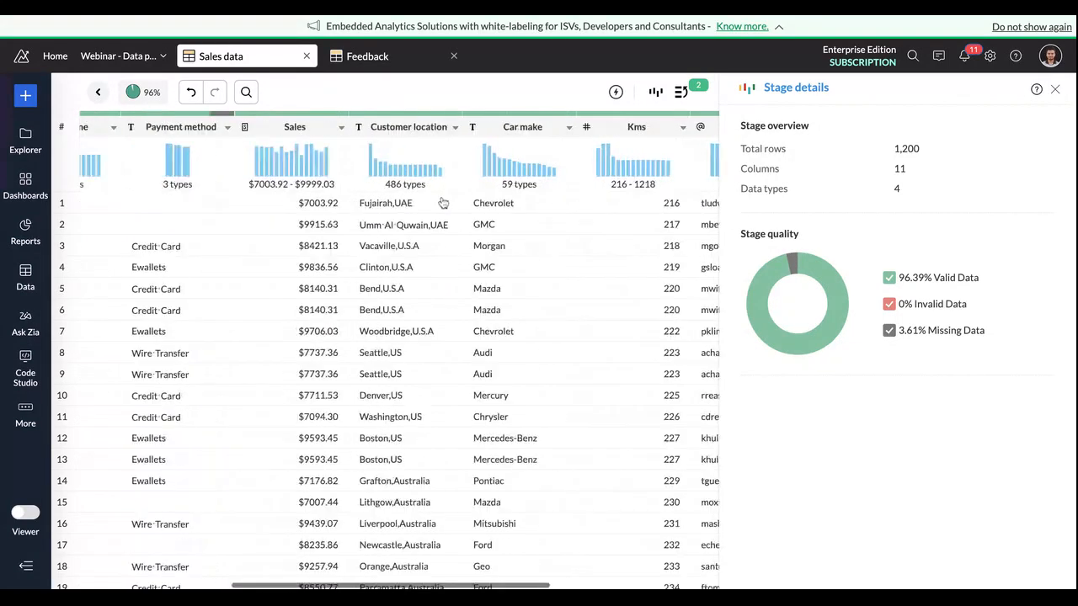
pyautogui.hscroll(-3, 443, 203)
pyautogui.hscroll(1, 400, 350)
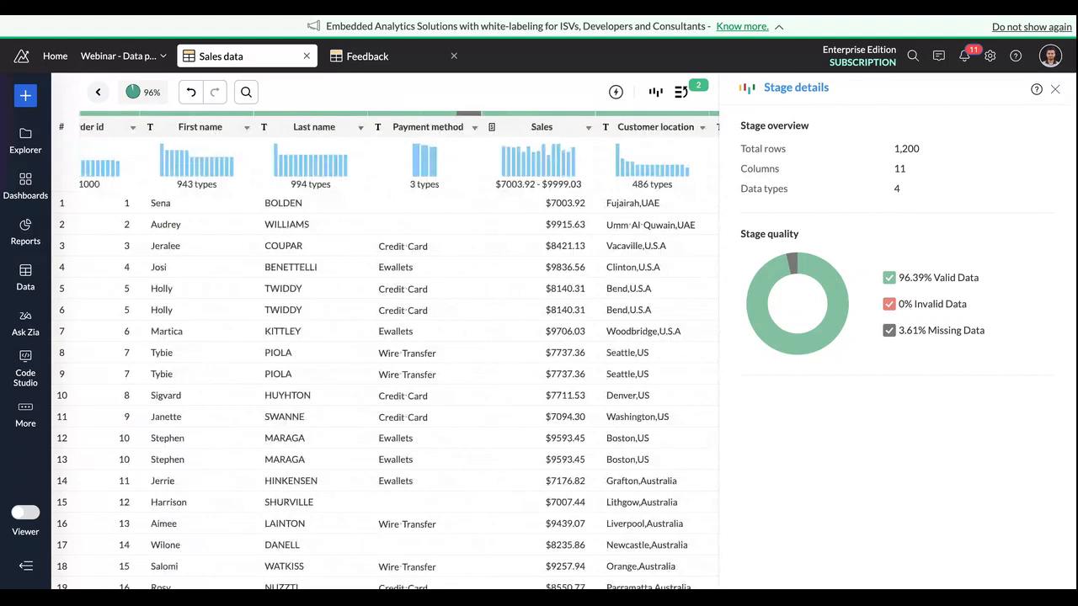
# Step: Fill the empty cells of the Payment method column with the custom value "Cash payments"
pyautogui.click(440, 132)
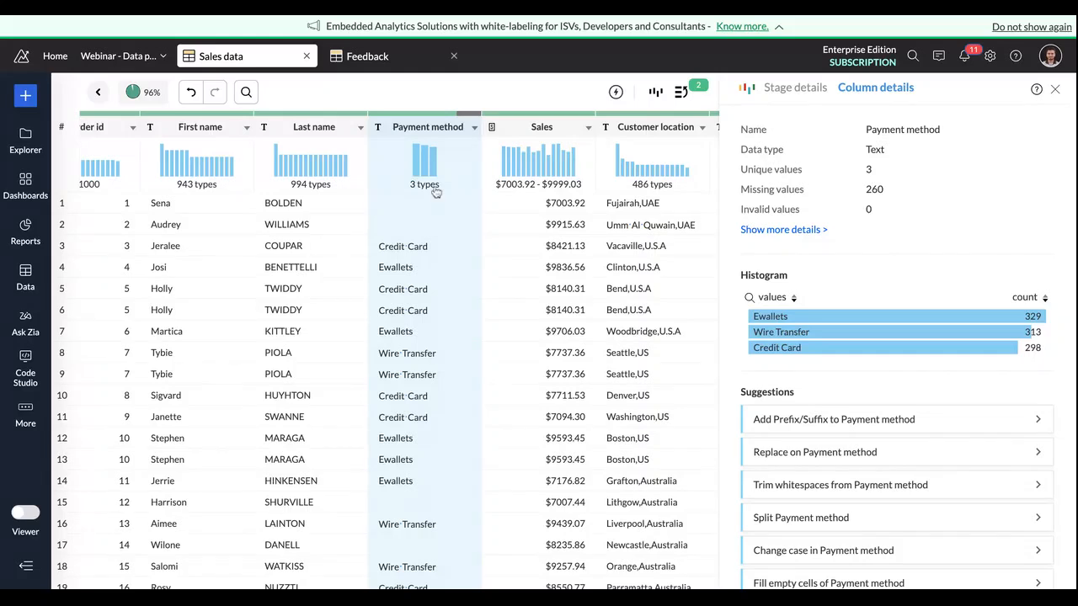
pyautogui.click(428, 135)
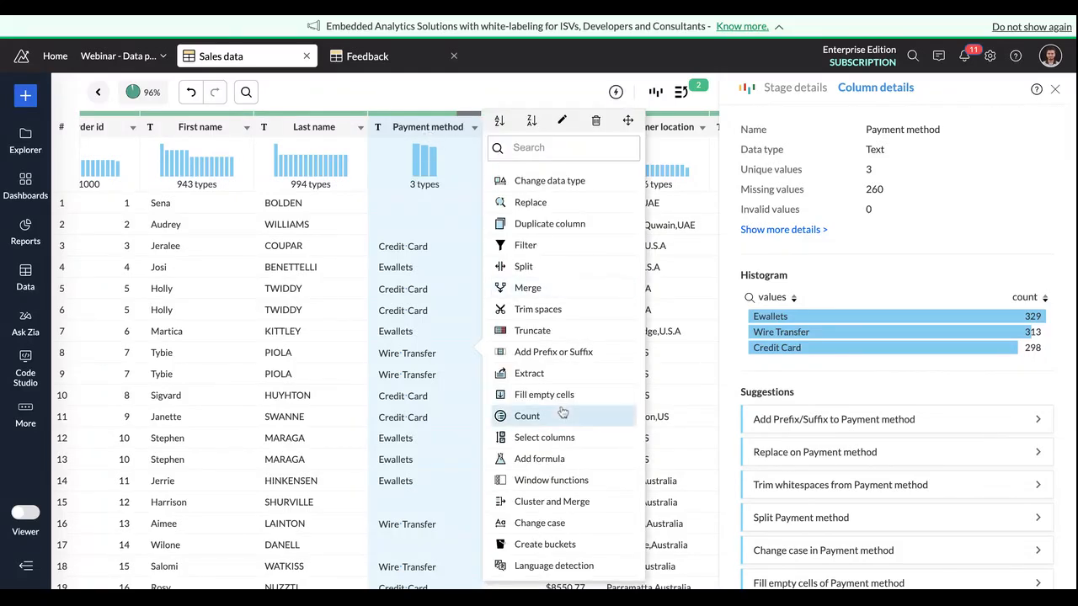
pyautogui.scroll(-1, 570, 477)
pyautogui.scroll(1, 571, 476)
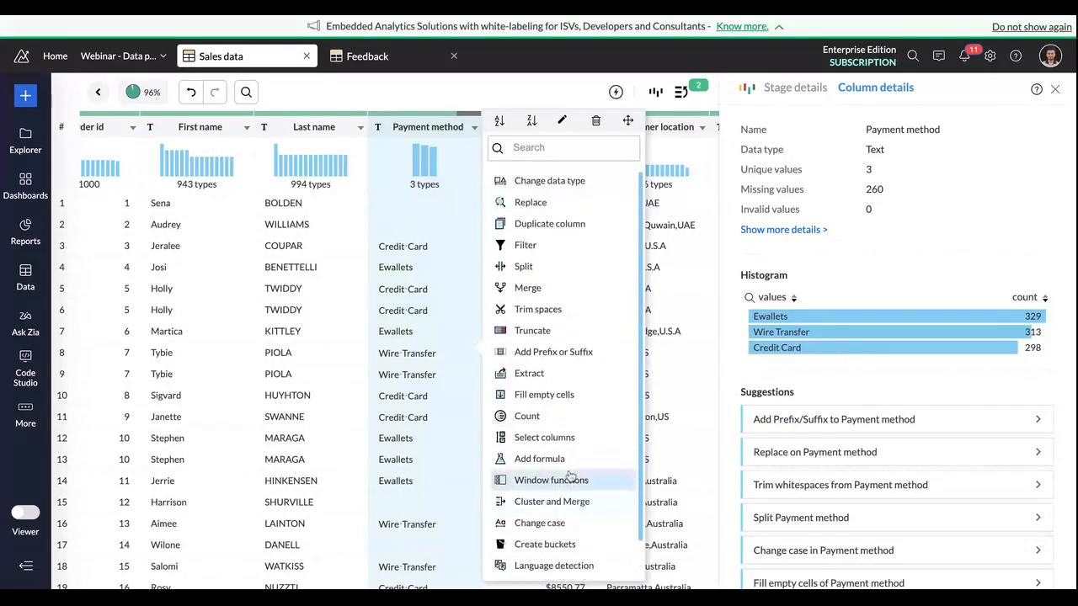
pyautogui.click(556, 395)
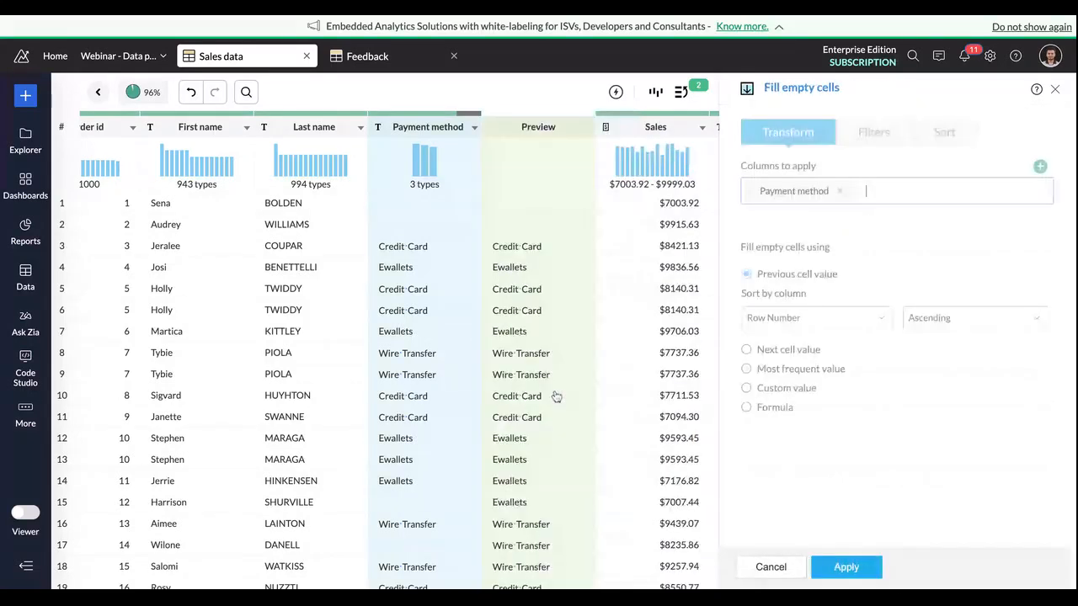
pyautogui.click(753, 389)
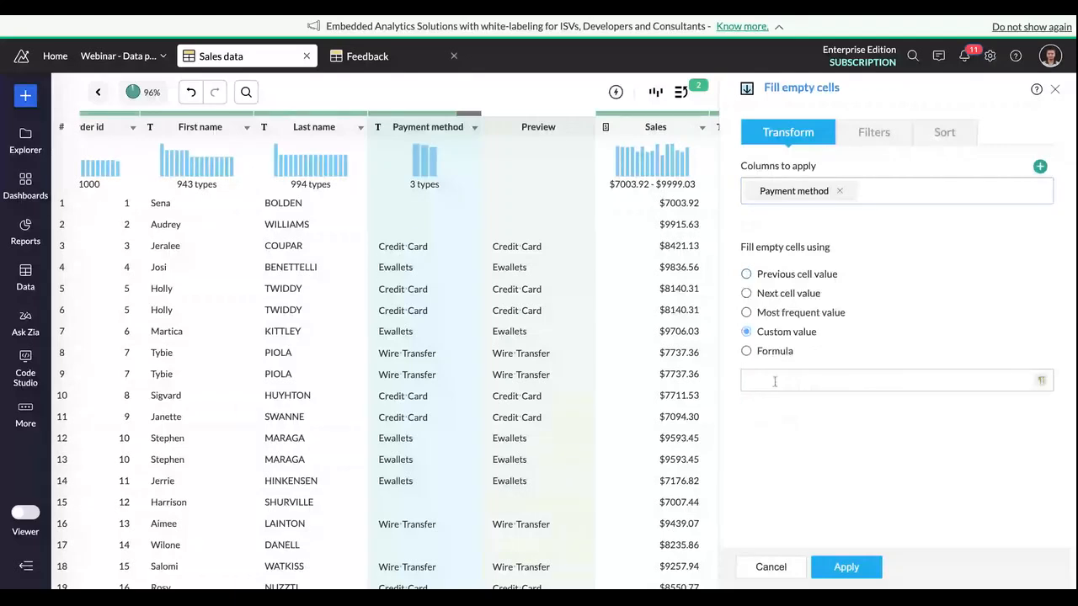
pyautogui.click(783, 381)
pyautogui.write('Cash ')
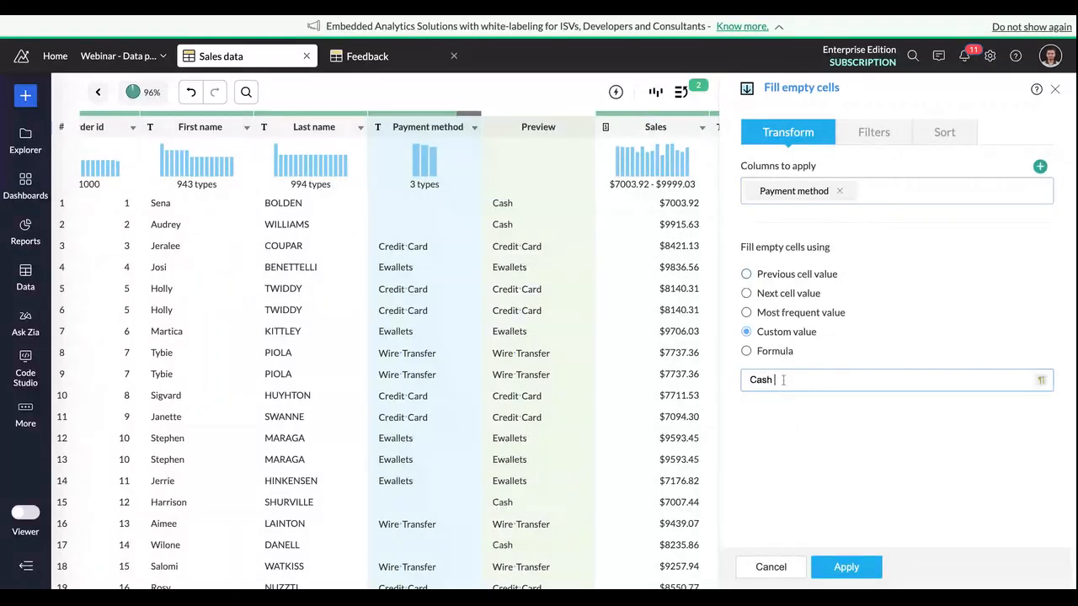
pyautogui.write('payments')
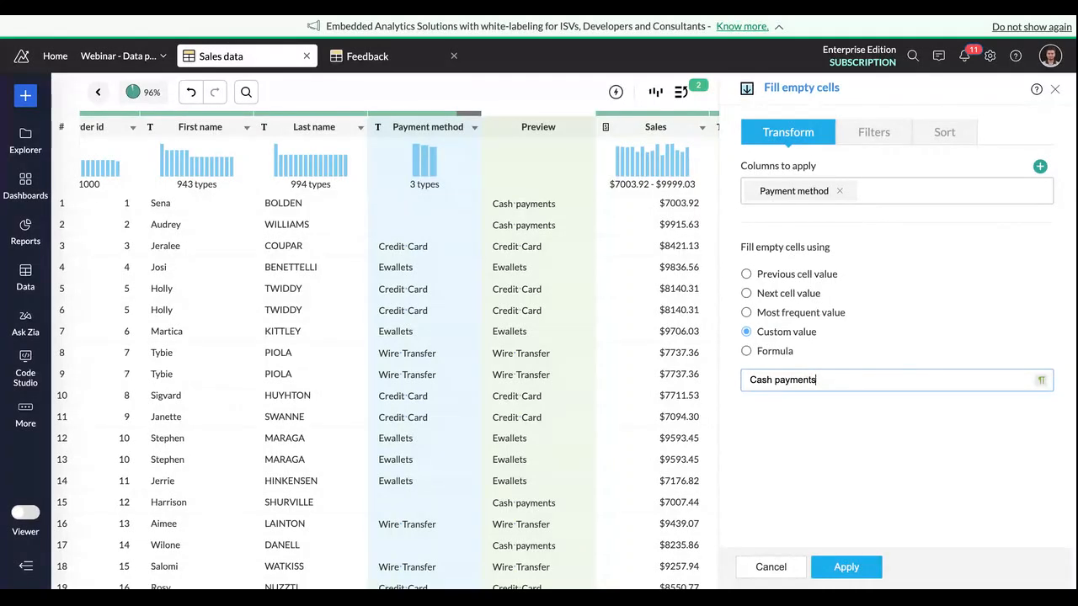
pyautogui.click(849, 568)
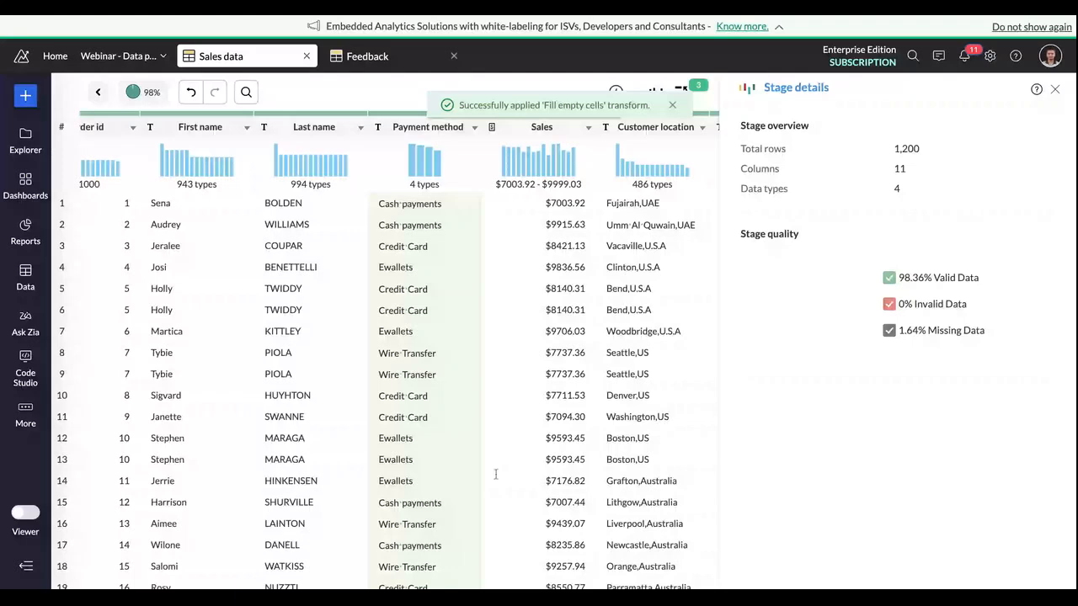
# Step: Examine the columns again and check the Order id column's details and values for repeated orders
pyautogui.hscroll(1, 496, 475)
pyautogui.hscroll(5, 496, 474)
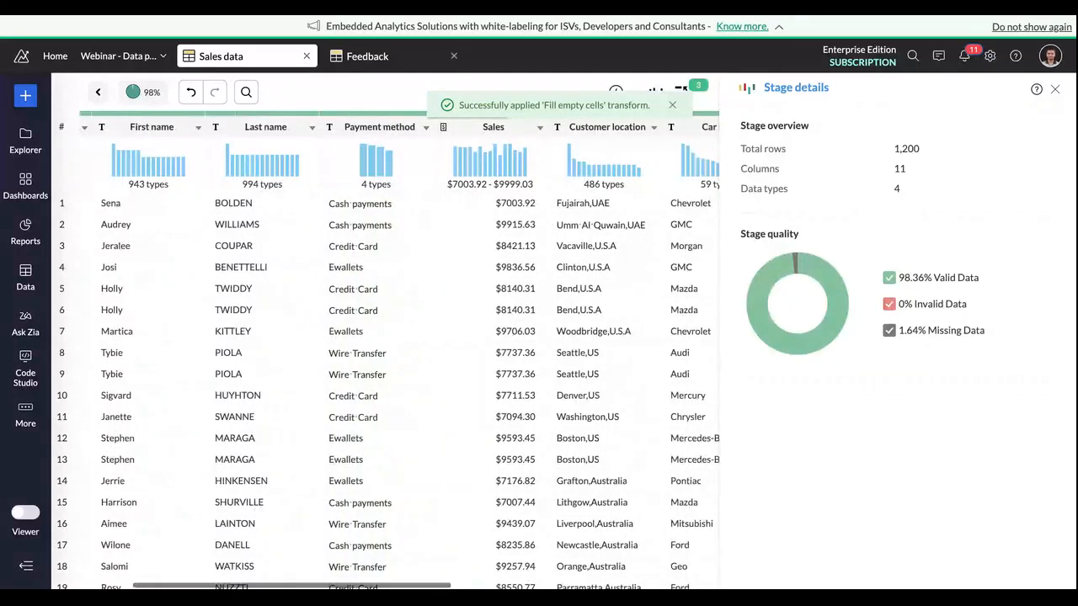
pyautogui.hscroll(-1, 496, 474)
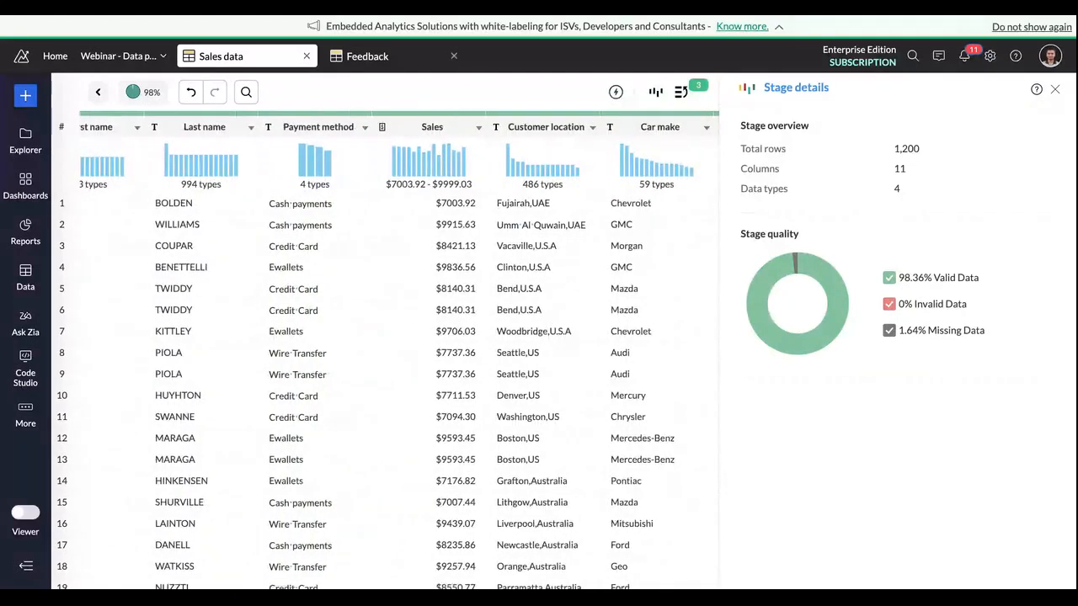
pyautogui.hscroll(-5, 286, 151)
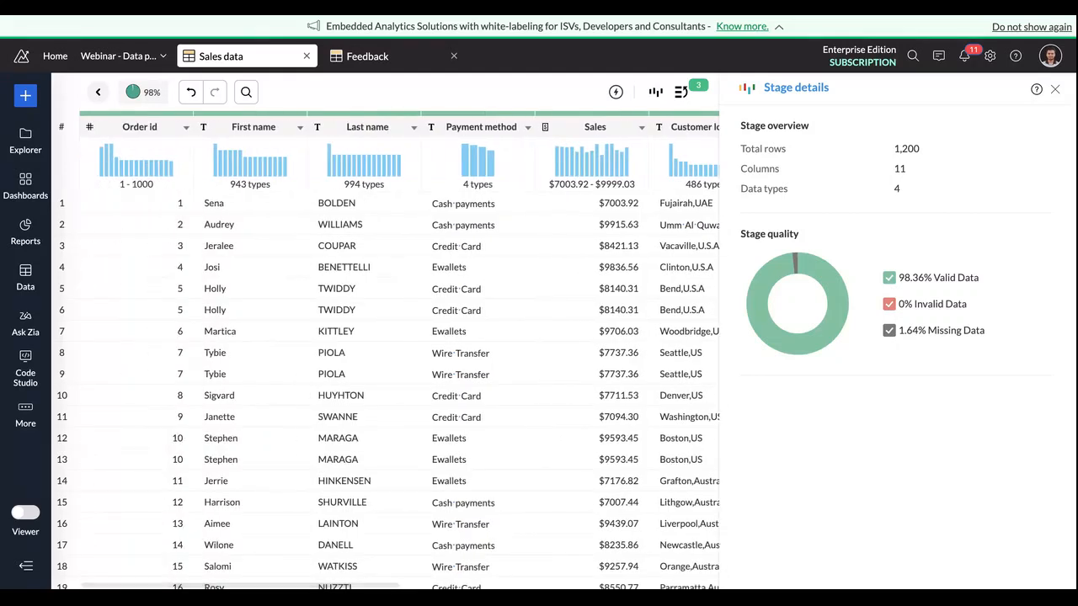
pyautogui.click(165, 135)
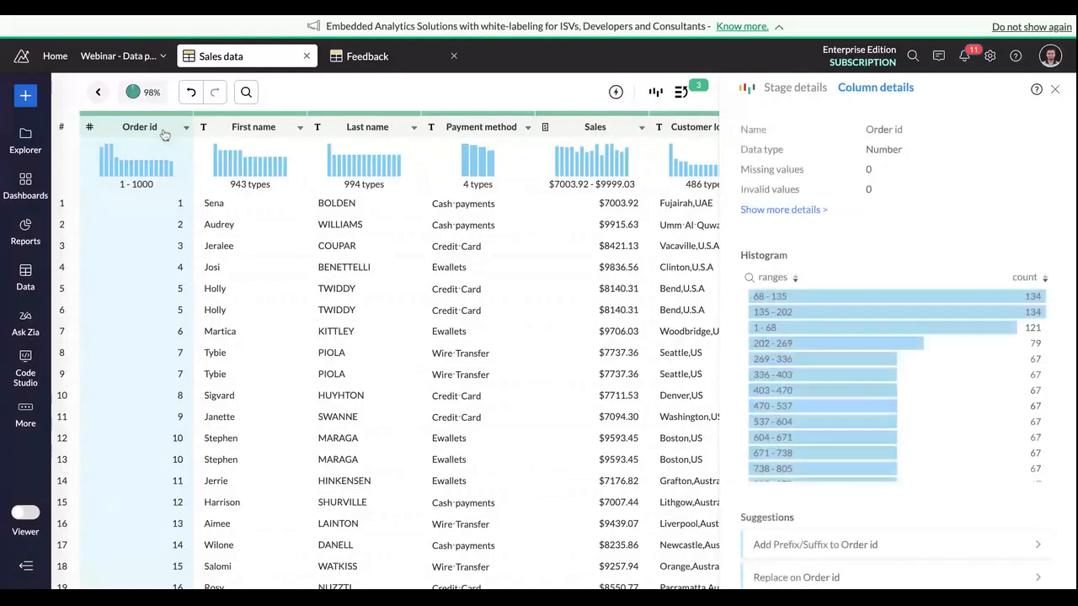
pyautogui.doubleClick(179, 288)
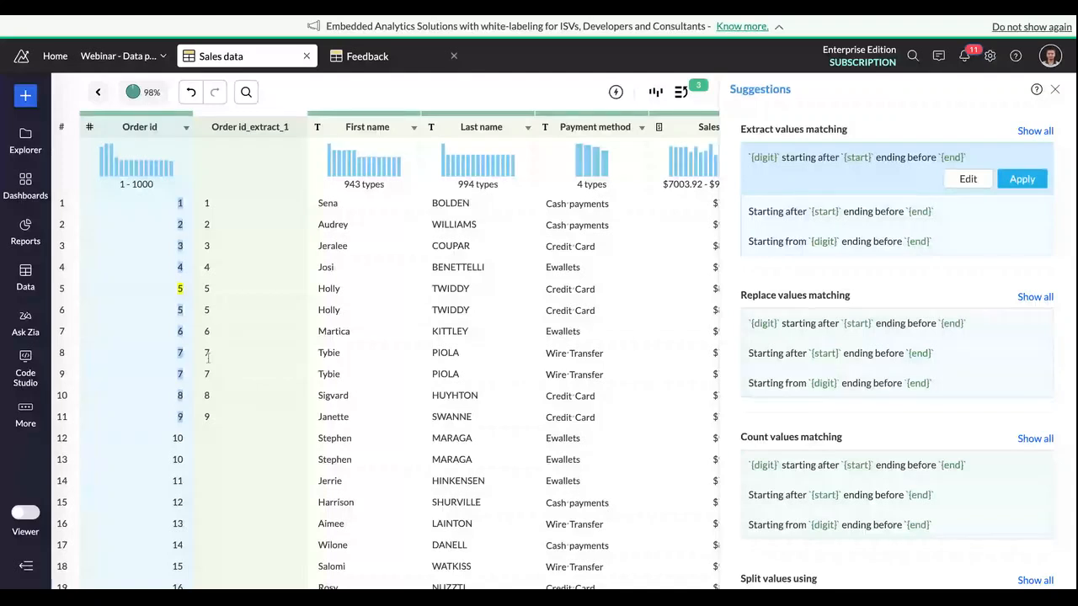
pyautogui.scroll(-1, 156, 449)
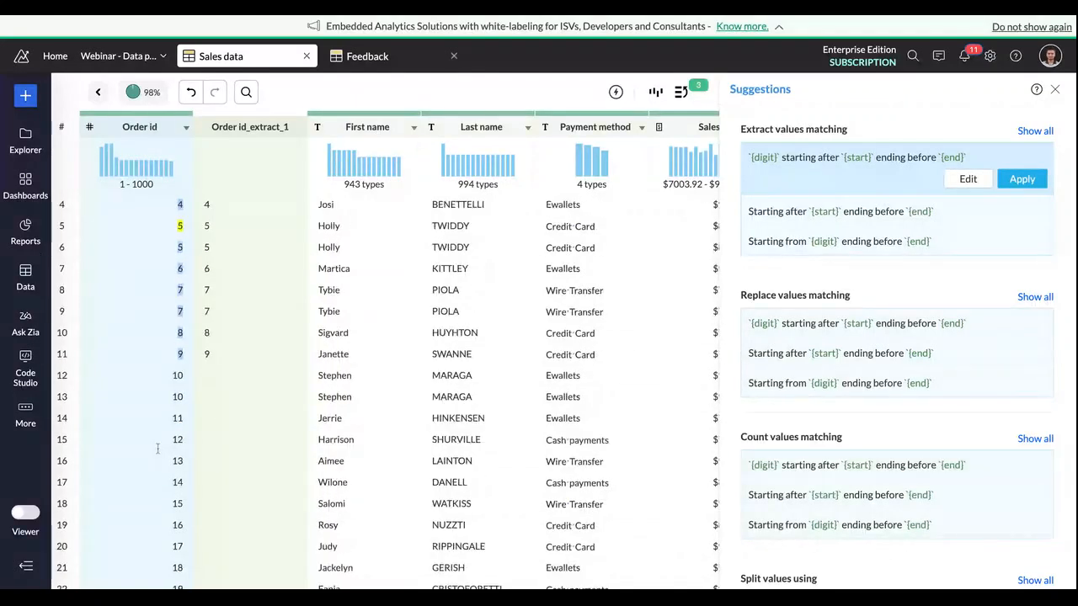
pyautogui.click(164, 128)
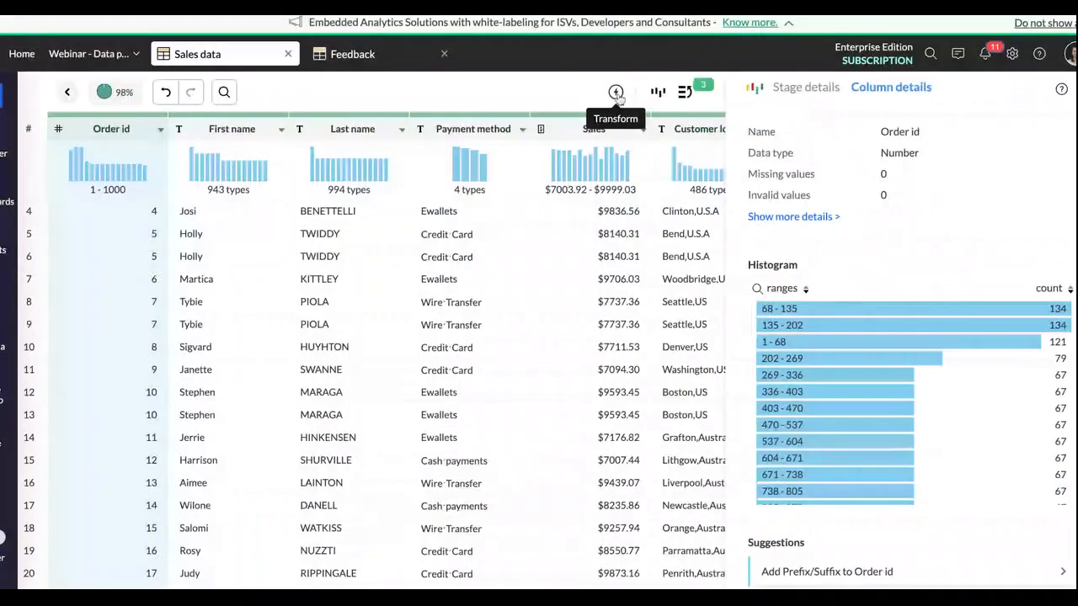
# Step: Deduplicate the stage row-wise and remove the duplicate rows
pyautogui.click(615, 91)
pyautogui.moveTo(686, 123)
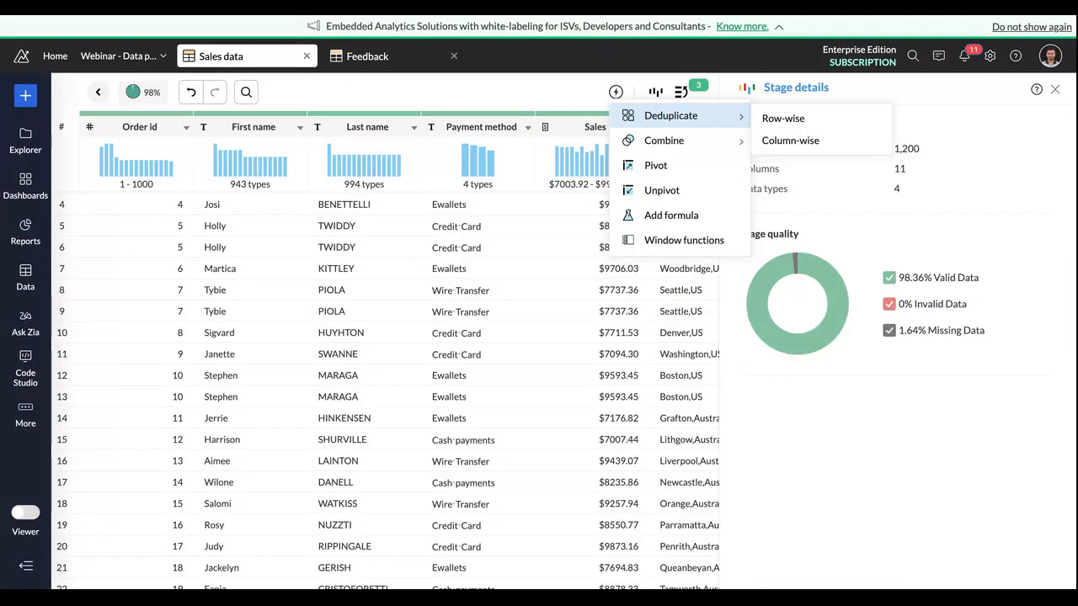
pyautogui.click(802, 126)
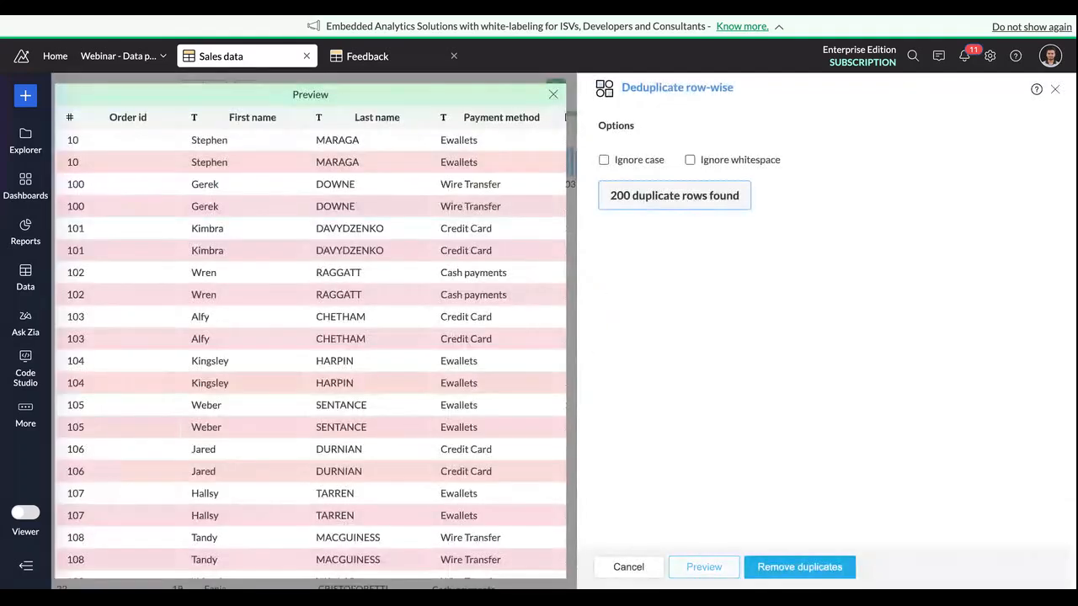
pyautogui.click(796, 566)
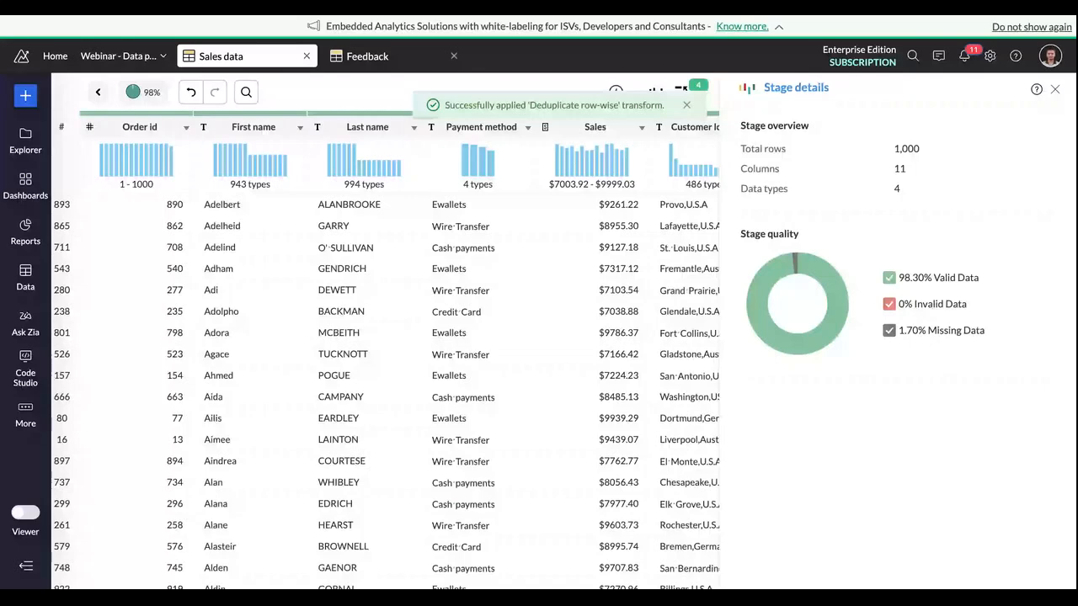
# Step: Examine the remaining columns and compare the column details of First name and Last name
pyautogui.hscroll(2, 605, 482)
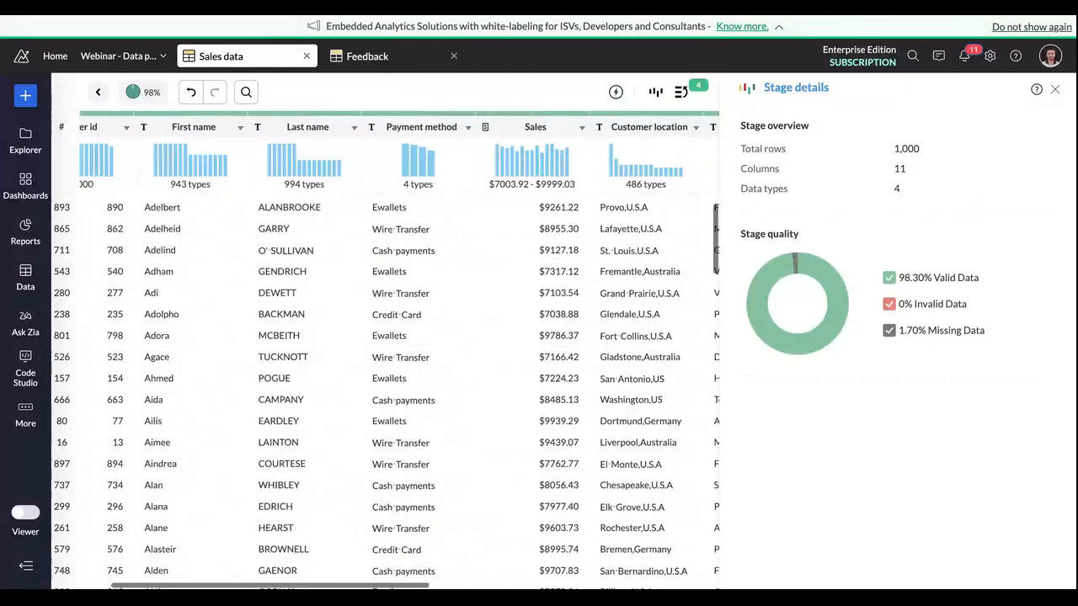
pyautogui.scroll(1, 605, 482)
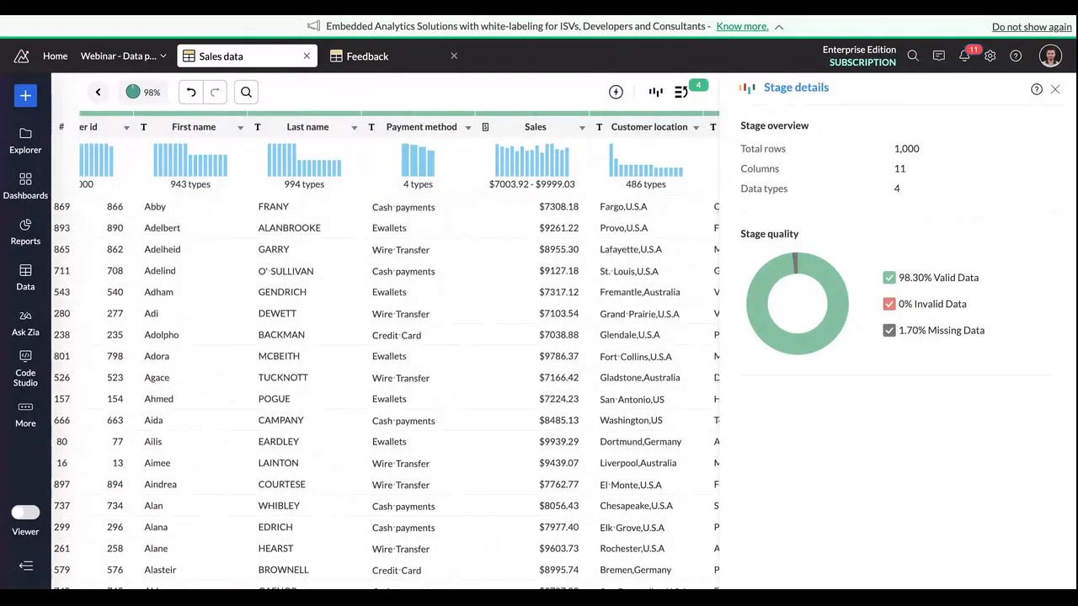
pyautogui.hscroll(-2, 287, 139)
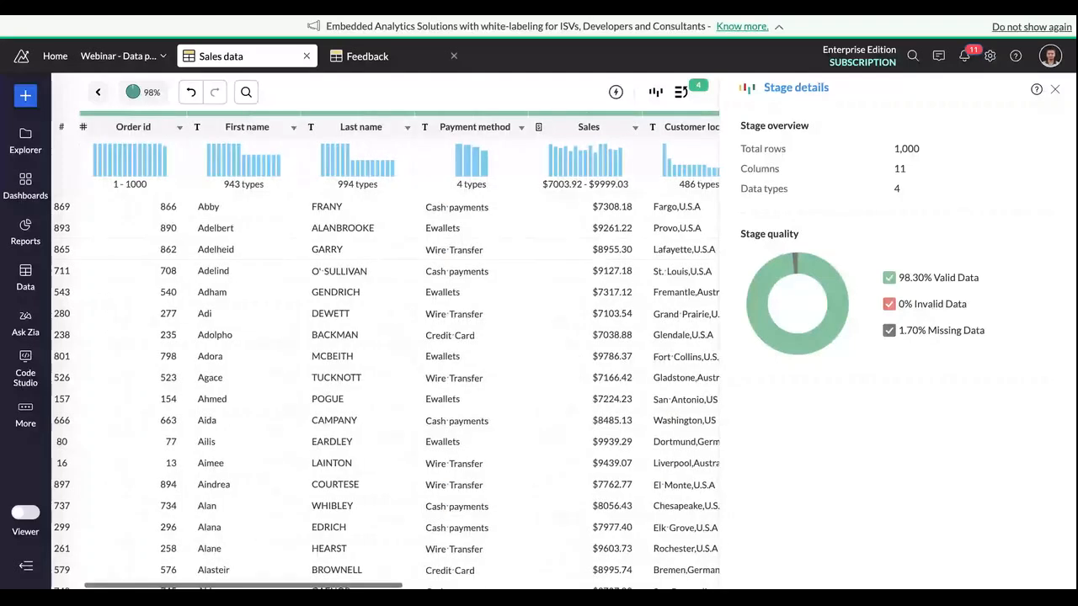
pyautogui.click(278, 135)
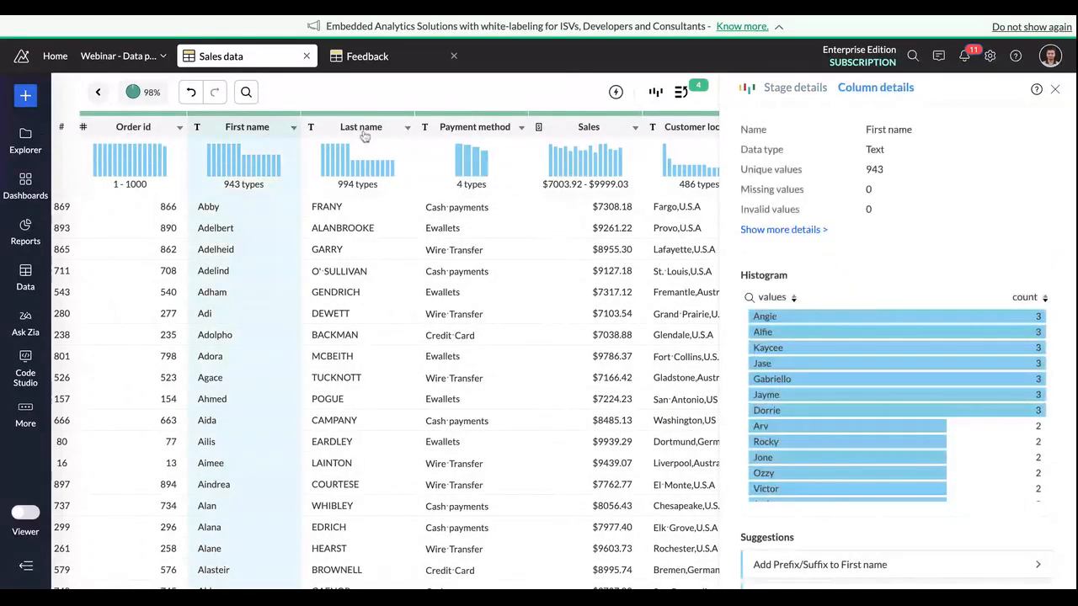
pyautogui.click(364, 136)
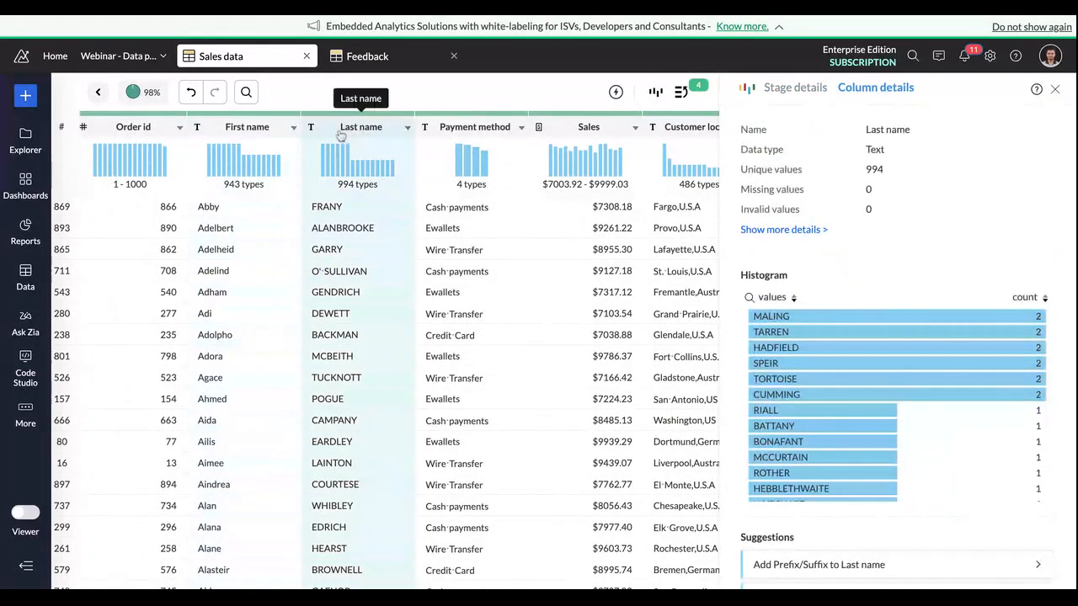
pyautogui.click(273, 136)
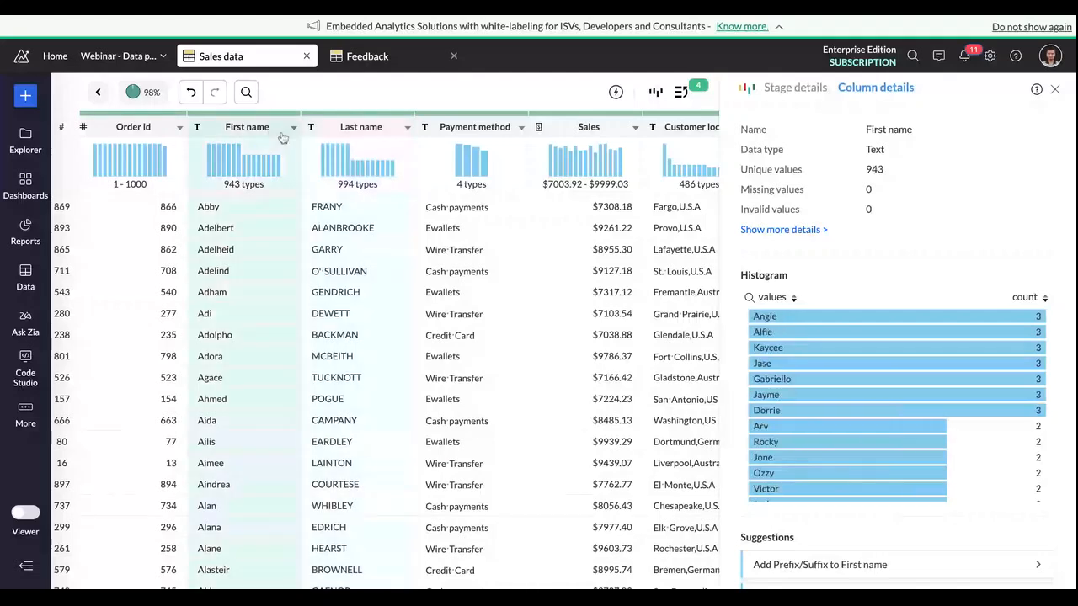
pyautogui.click(368, 136)
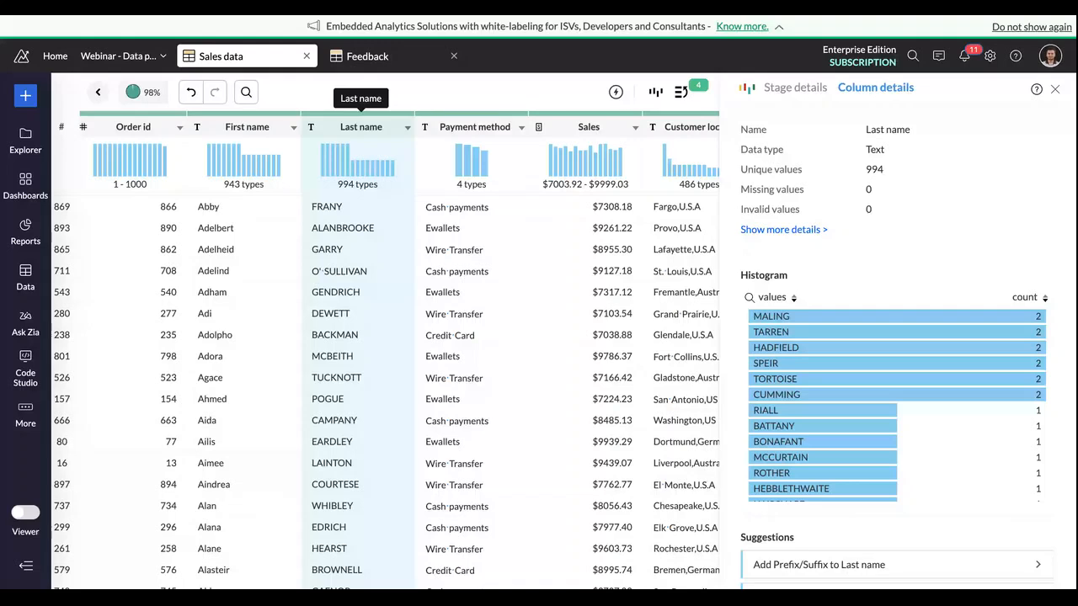
# Step: Change the case of the Last name column to title case
pyautogui.click(407, 128)
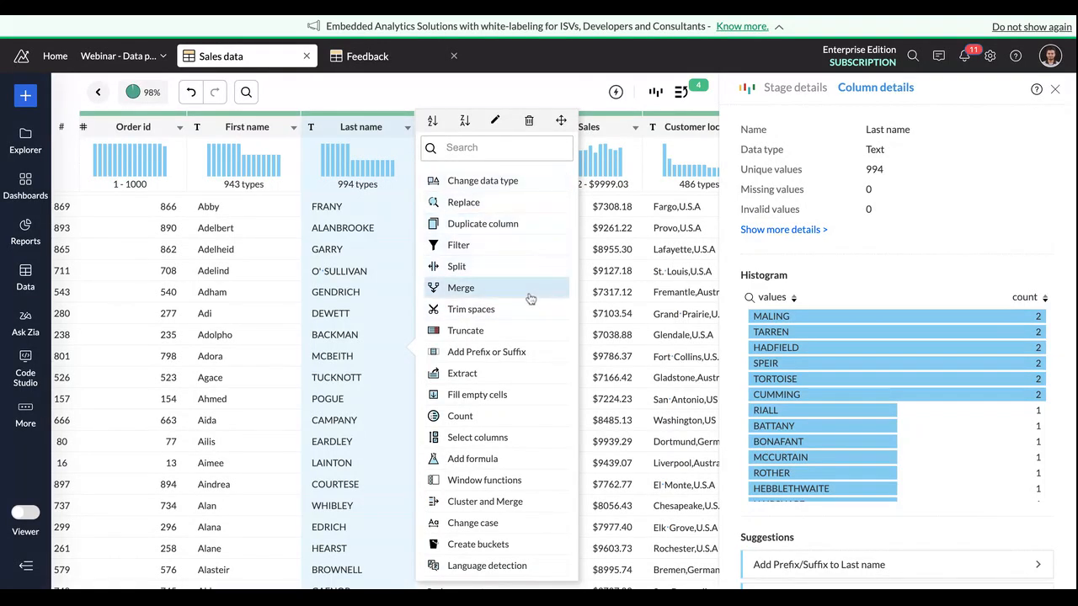
pyautogui.click(501, 523)
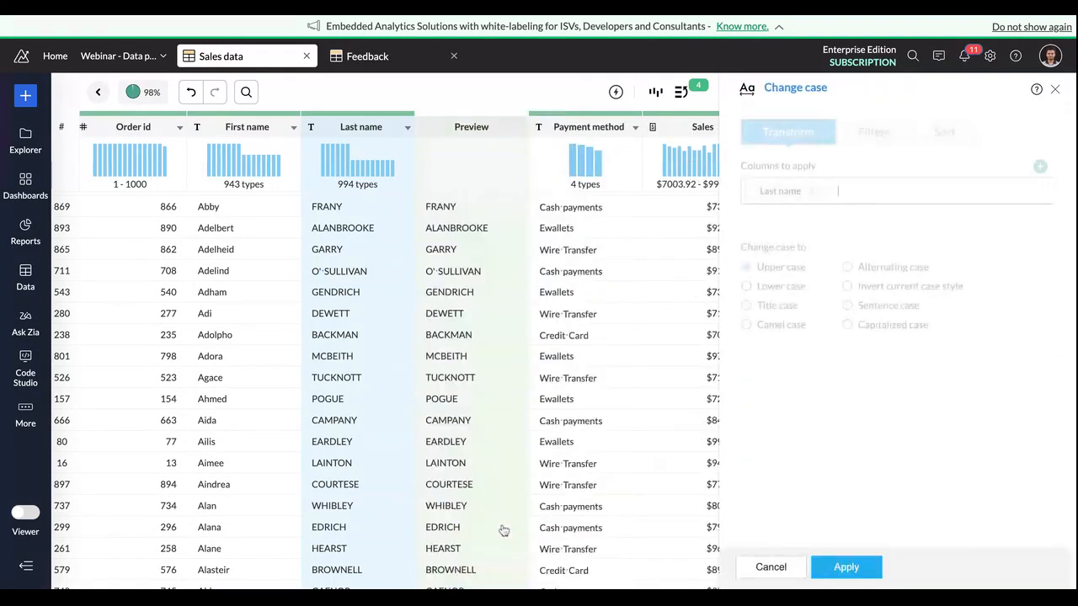
pyautogui.click(752, 306)
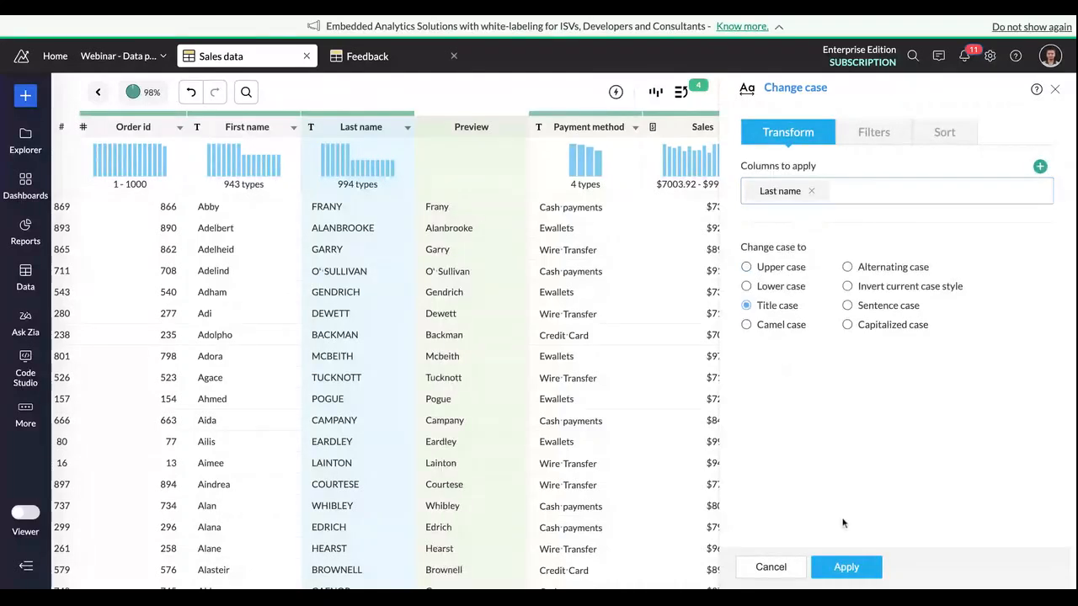
pyautogui.click(847, 566)
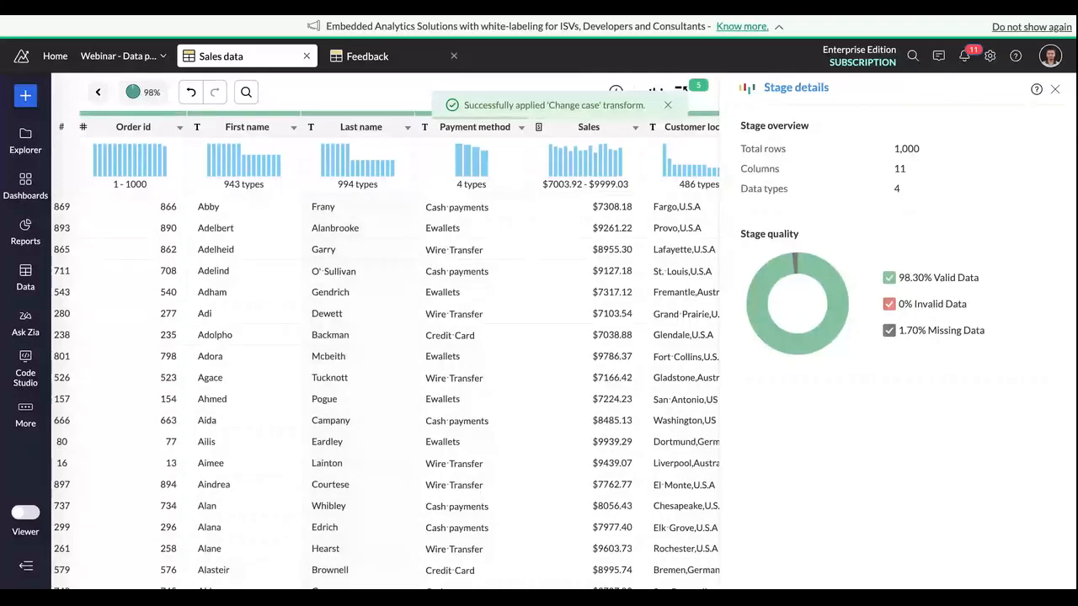
# Step: Merge the First name and Last name columns with a space separator into a new column "Customer Name", deleting the original columns
pyautogui.click(249, 131)
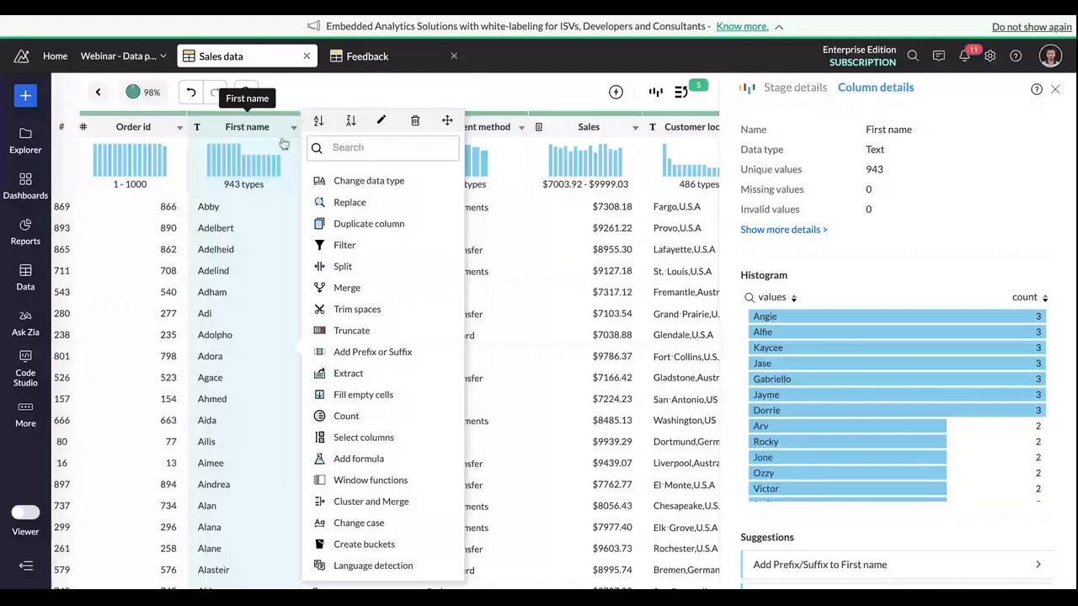
pyautogui.click(347, 288)
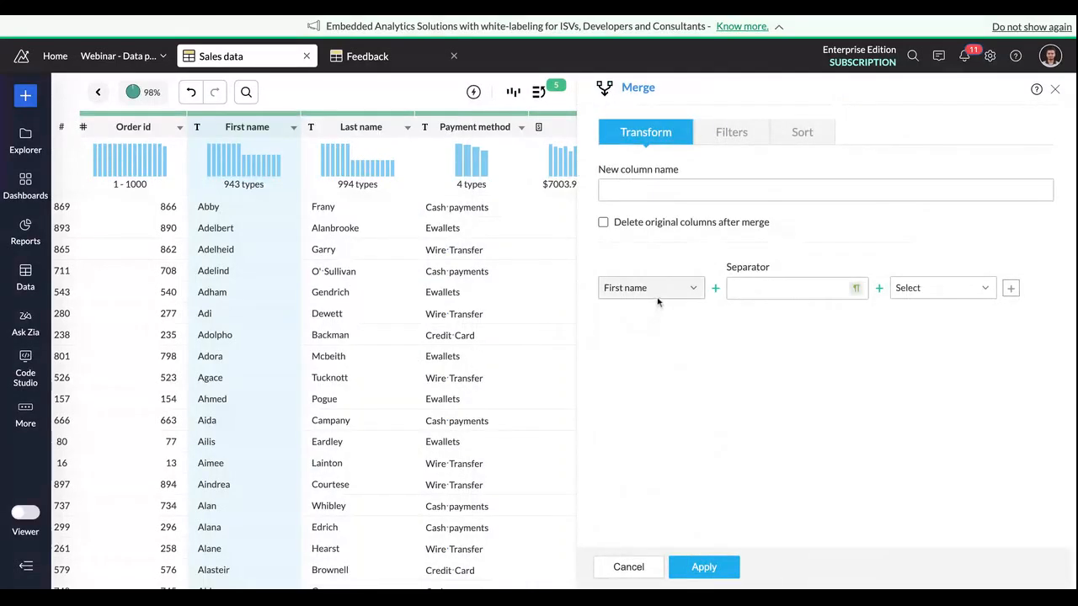
pyautogui.click(962, 289)
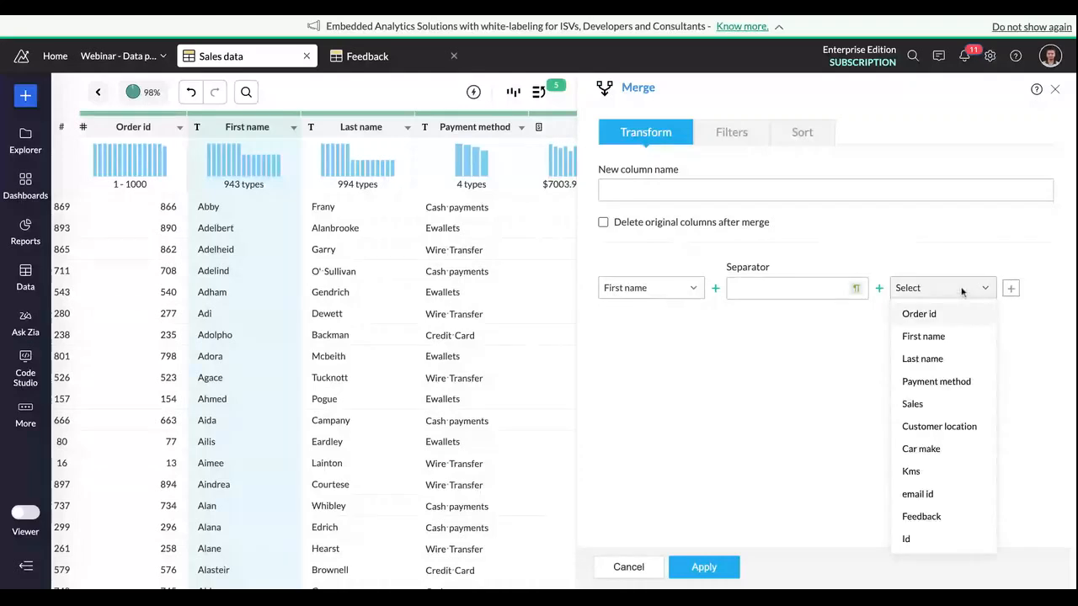
pyautogui.click(945, 359)
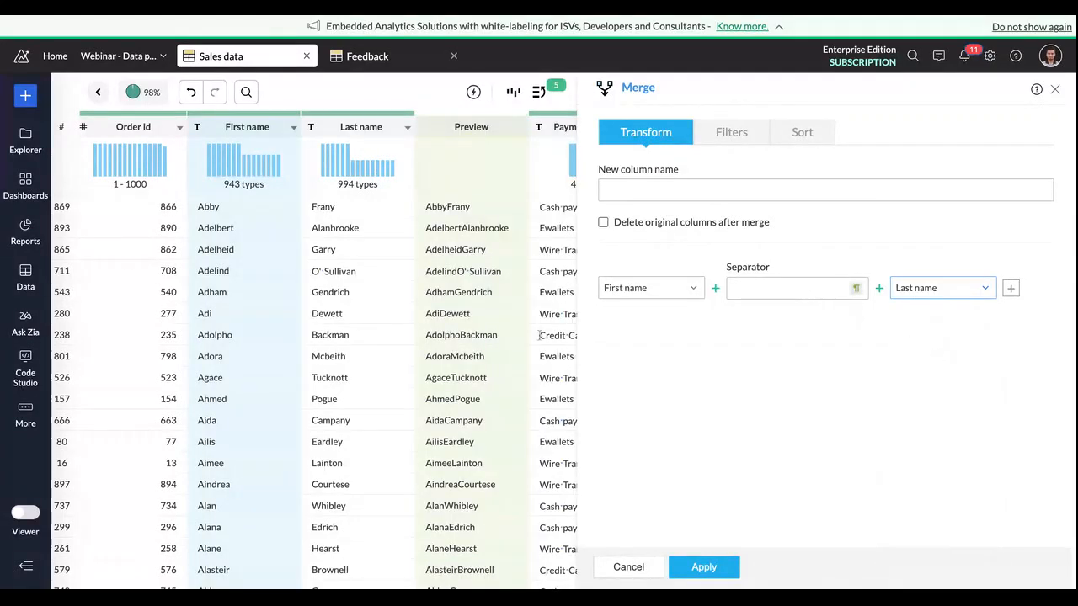
pyautogui.hscroll(1, 539, 336)
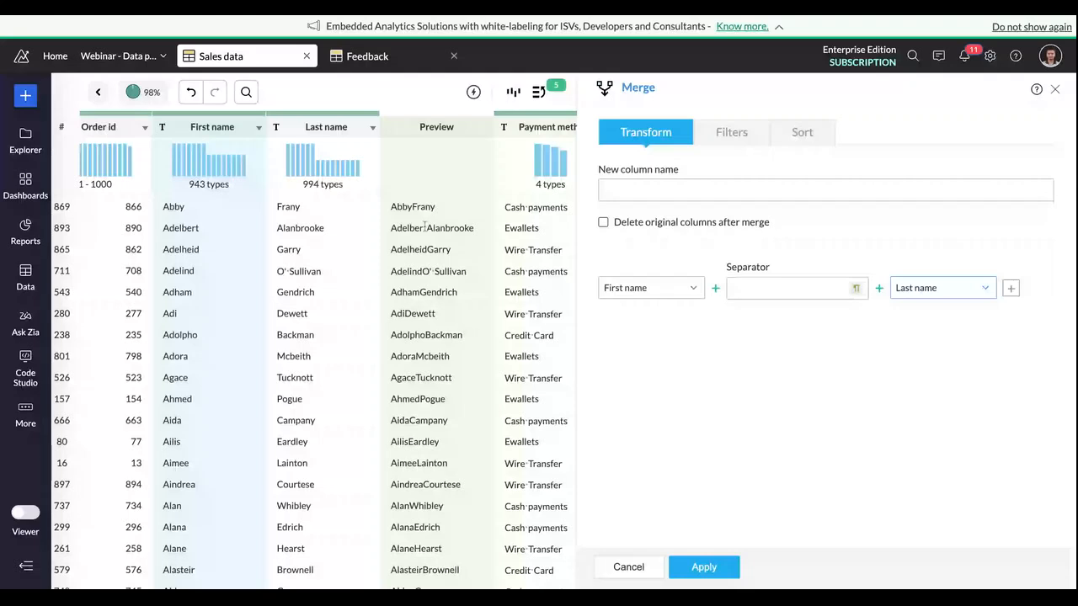
pyautogui.click(748, 287)
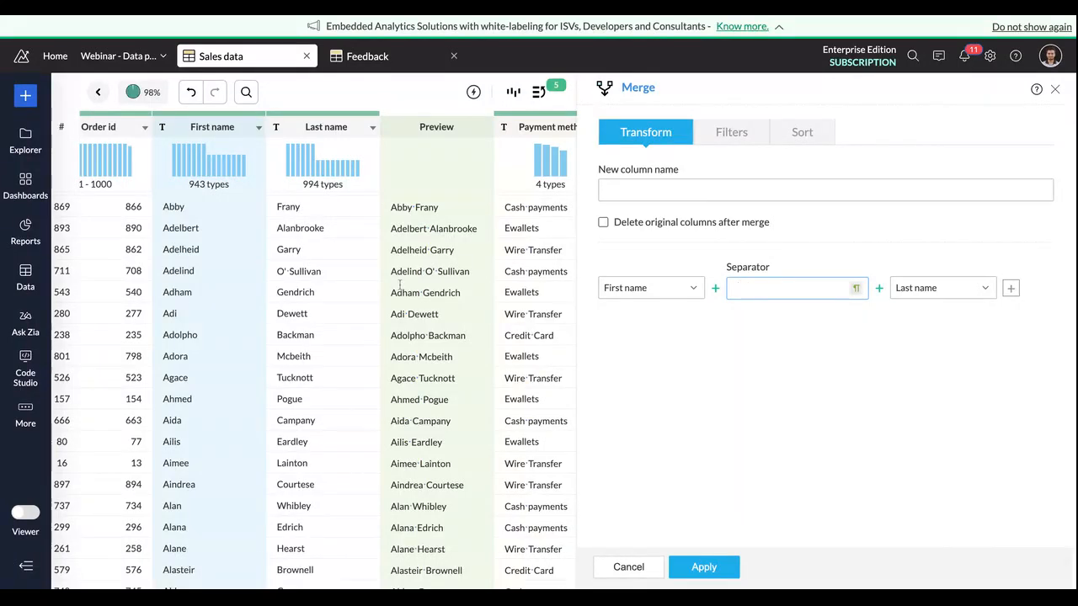
pyautogui.click(690, 193)
pyautogui.write('Customer Name')
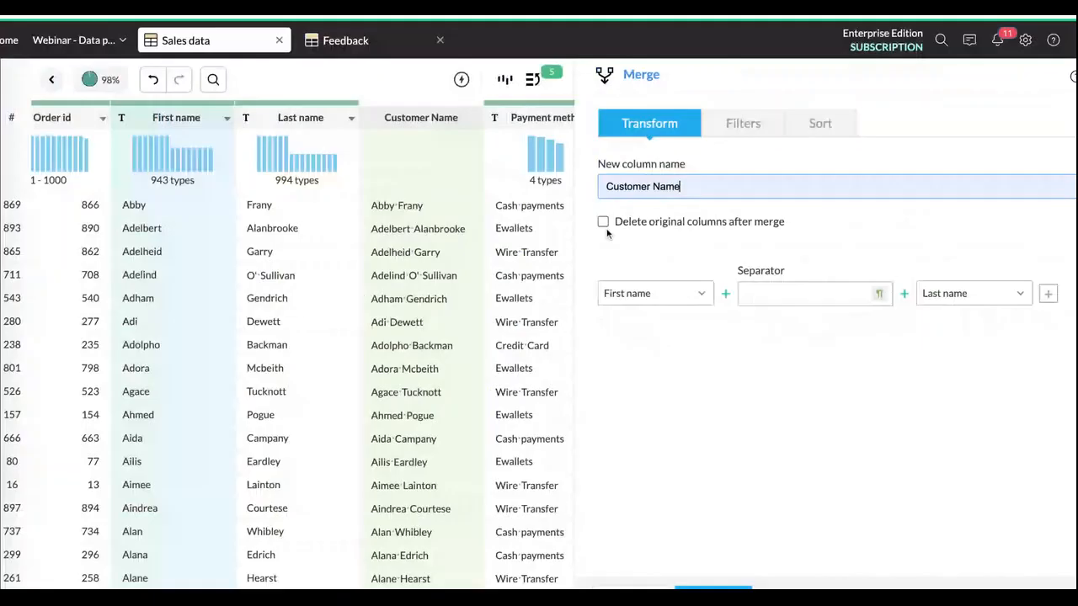
pyautogui.click(605, 224)
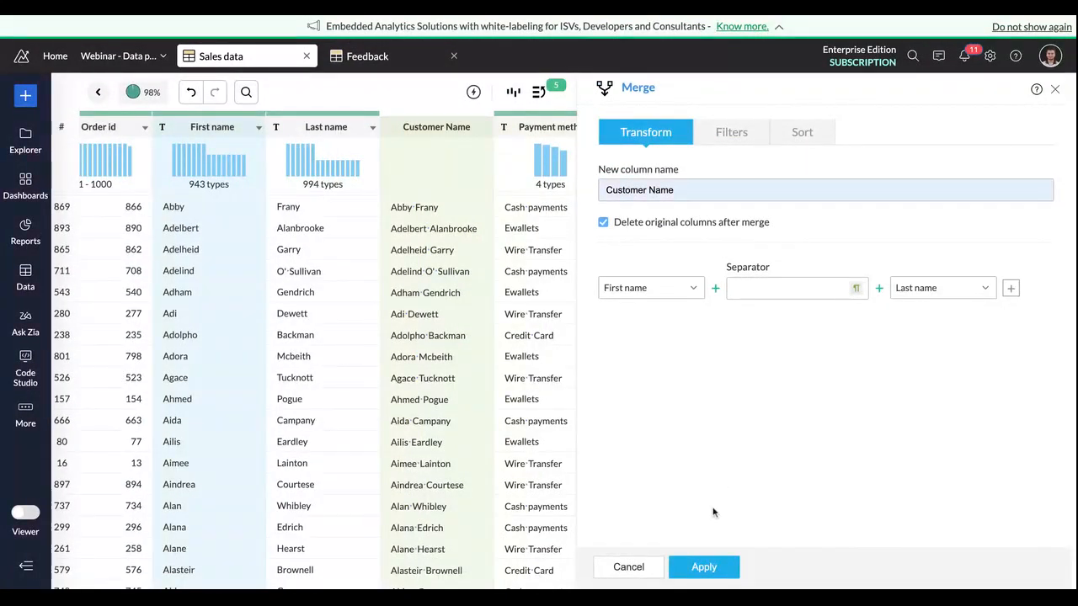
pyautogui.click(703, 567)
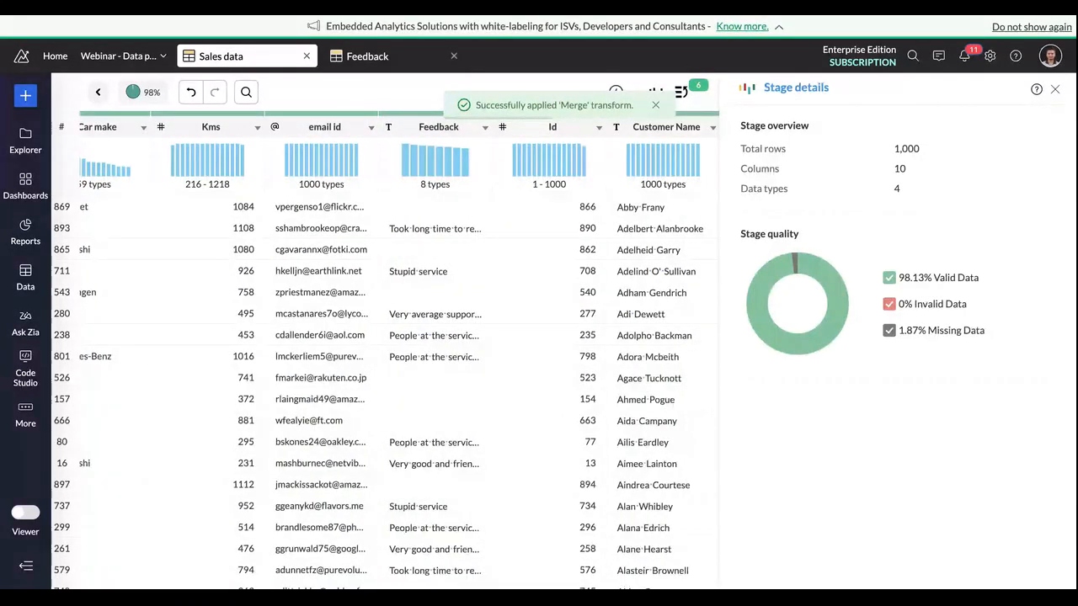
# Step: Split the Customer location column at the comma using the suggested split based on a selected comma
pyautogui.hscroll(-1, 613, 442)
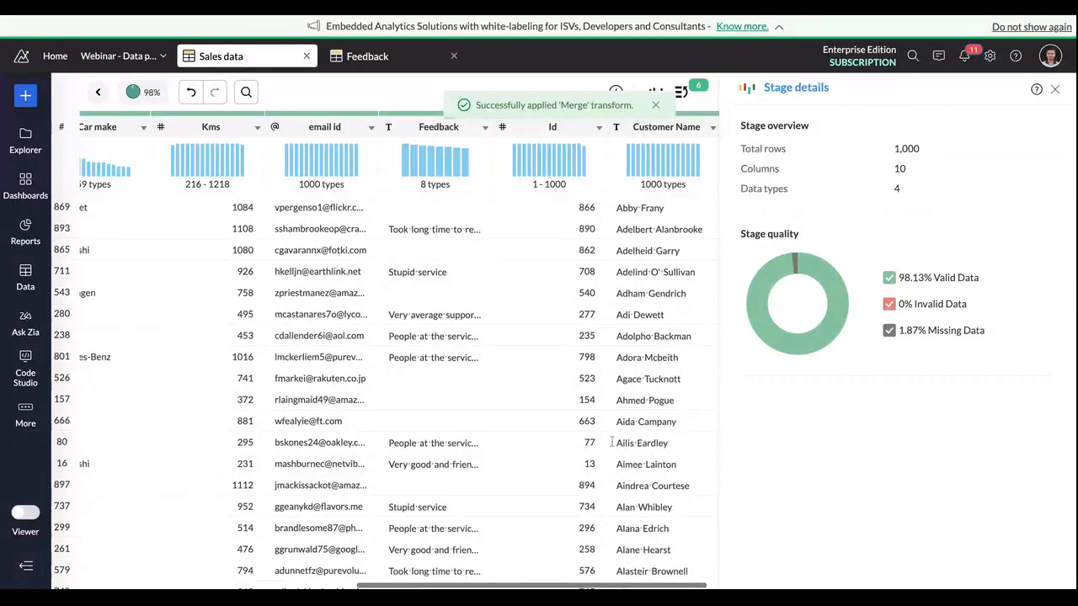
pyautogui.hscroll(-3, 613, 442)
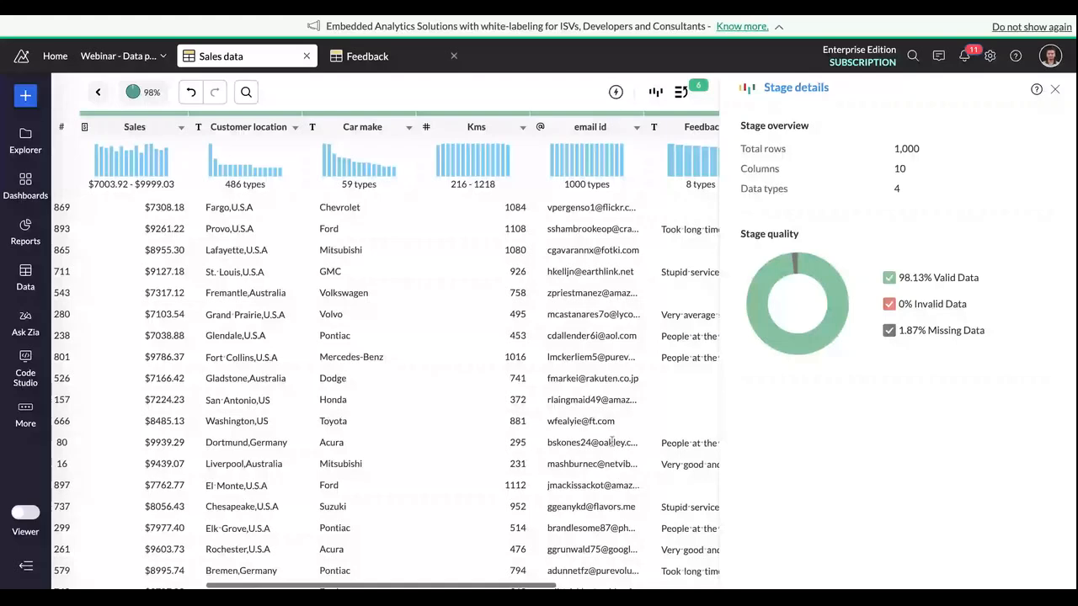
pyautogui.hscroll(-3, 613, 442)
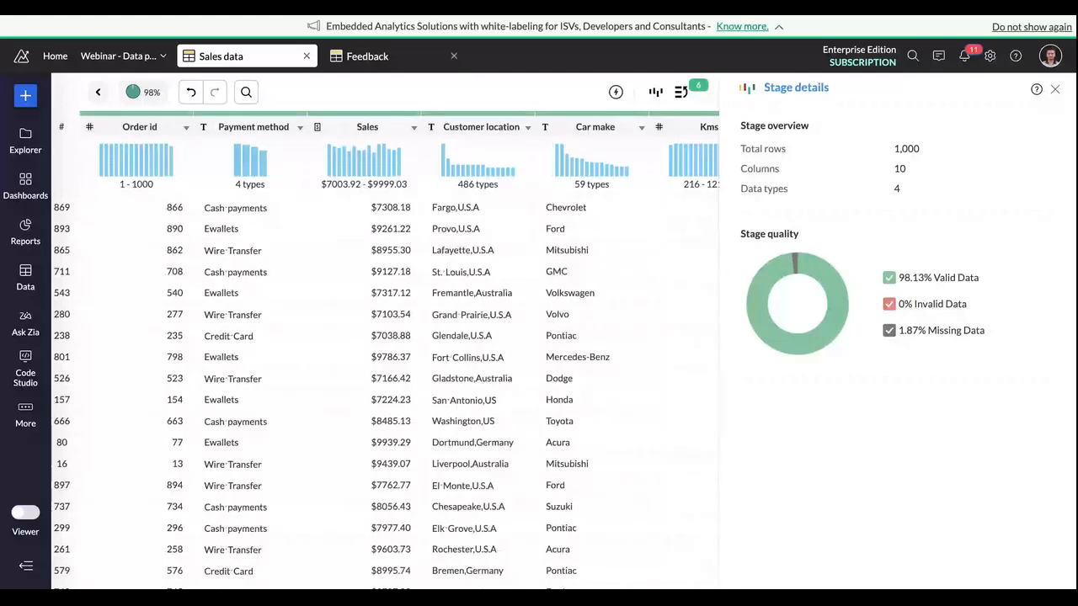
pyautogui.click(504, 138)
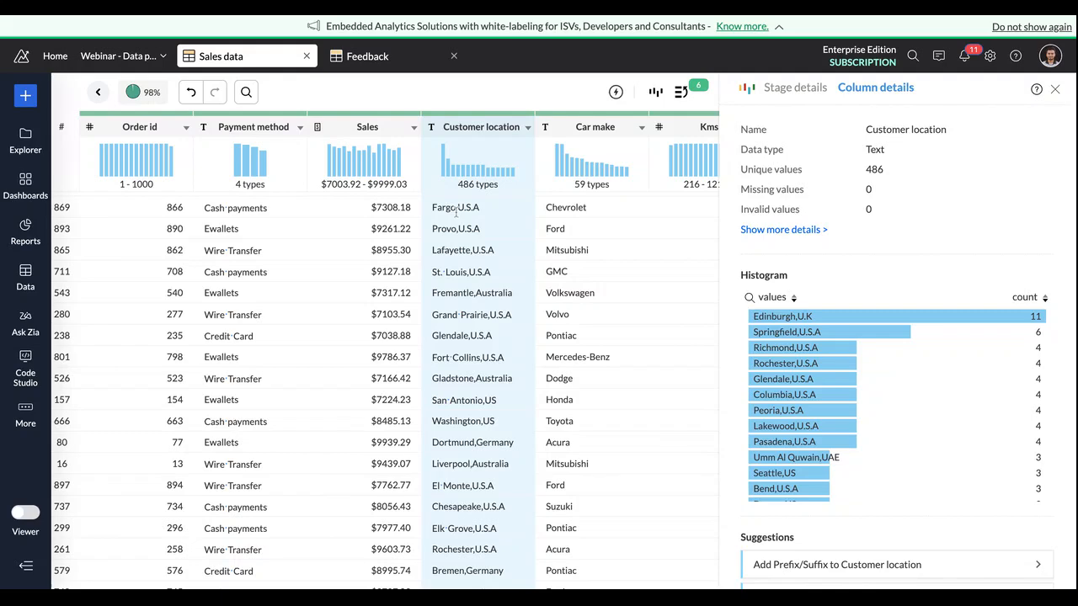
pyautogui.moveTo(456, 212); pyautogui.dragTo(460, 212)
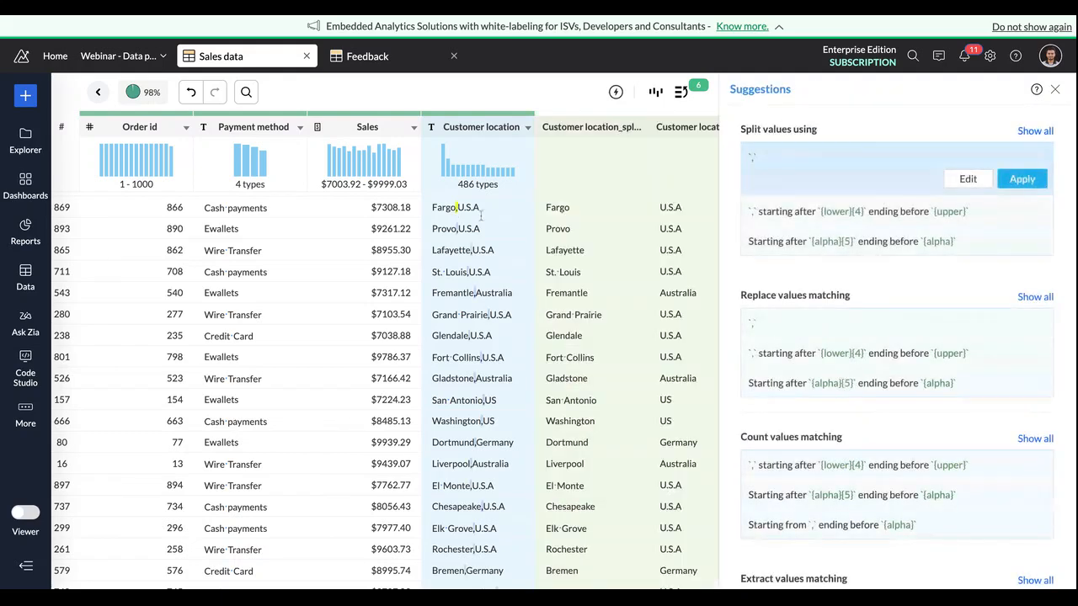
pyautogui.hscroll(3, 585, 285)
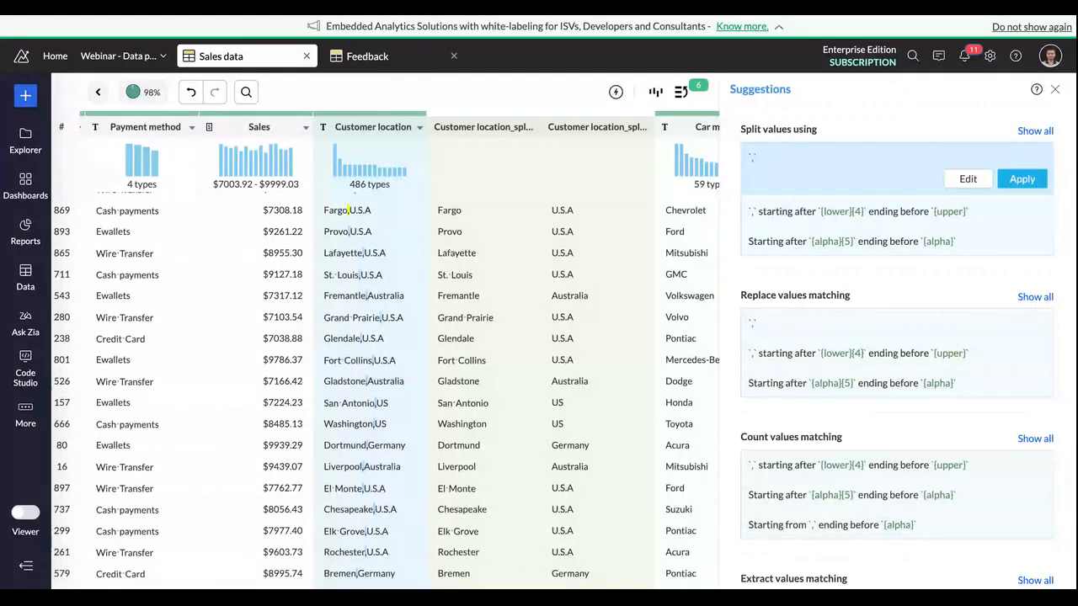
pyautogui.hscroll(1, 400, 350)
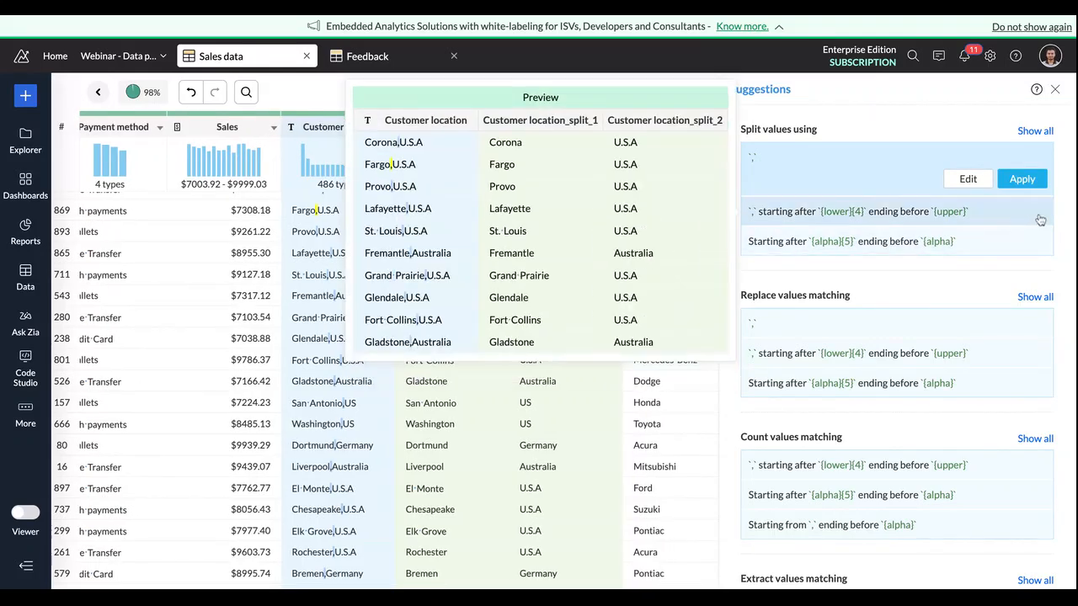
pyautogui.click(1035, 185)
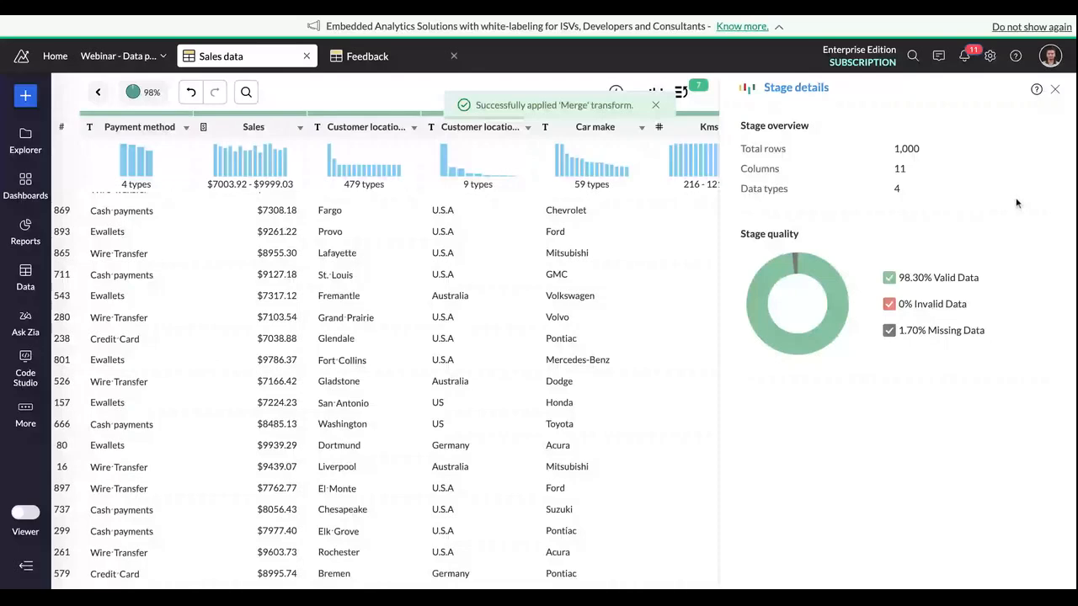
# Step: Review the columns after the split and examine the value distribution of the Customer location_split_2 column
pyautogui.hscroll(10, 585, 331)
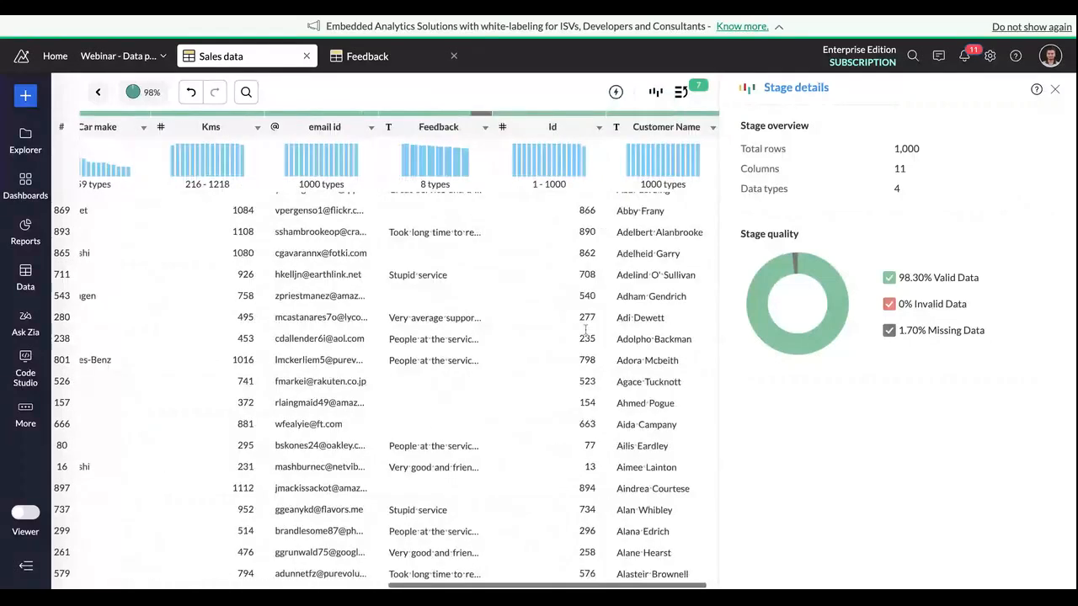
pyautogui.hscroll(-5, 585, 331)
pyautogui.hscroll(-3, 459, 147)
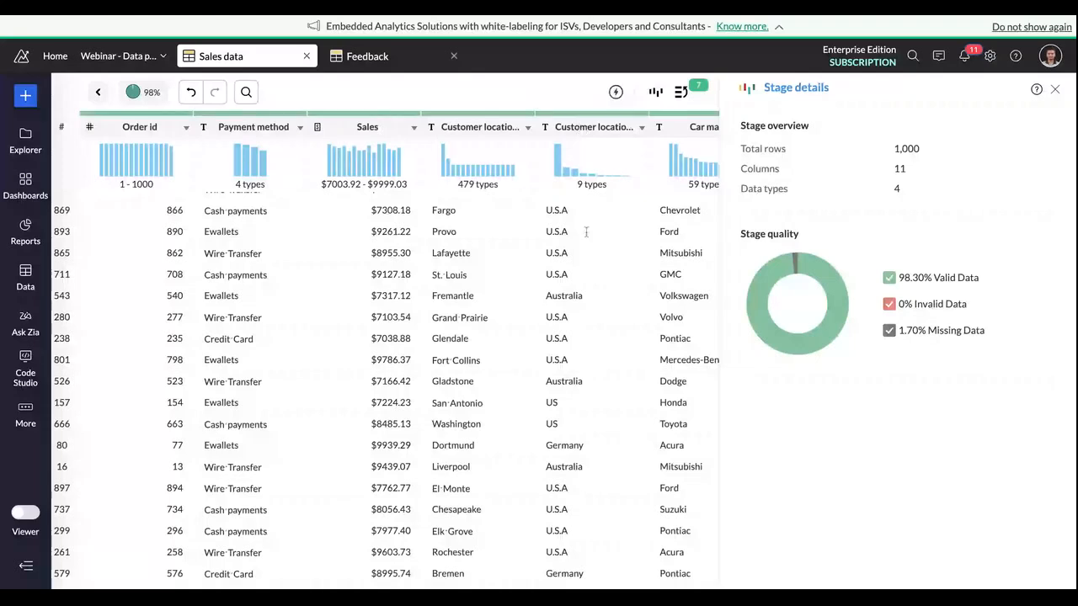
pyautogui.hscroll(2, 586, 232)
pyautogui.scroll(2, 587, 233)
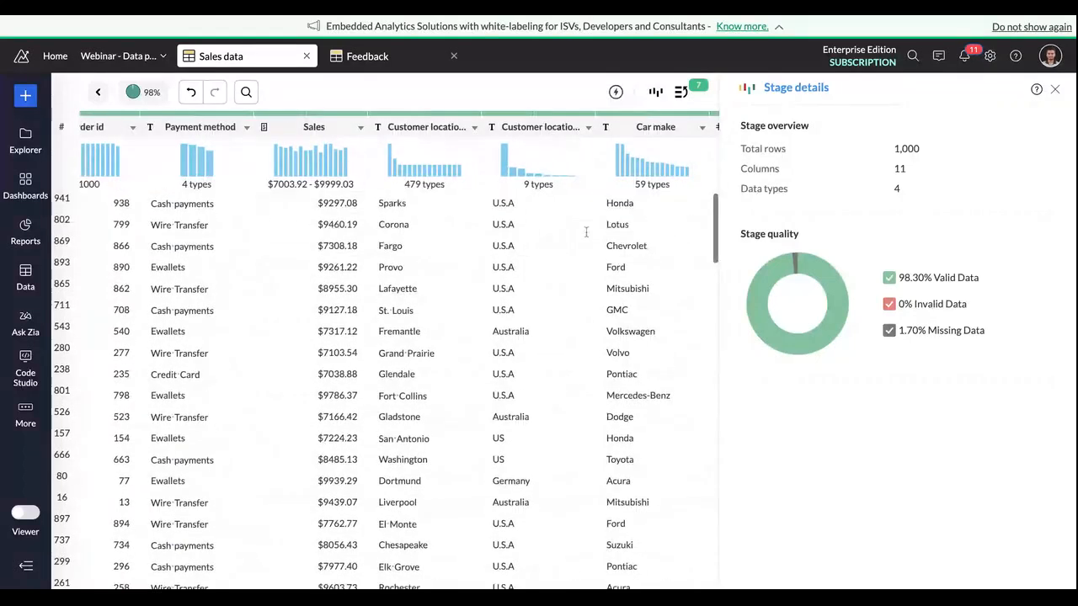
pyautogui.click(577, 133)
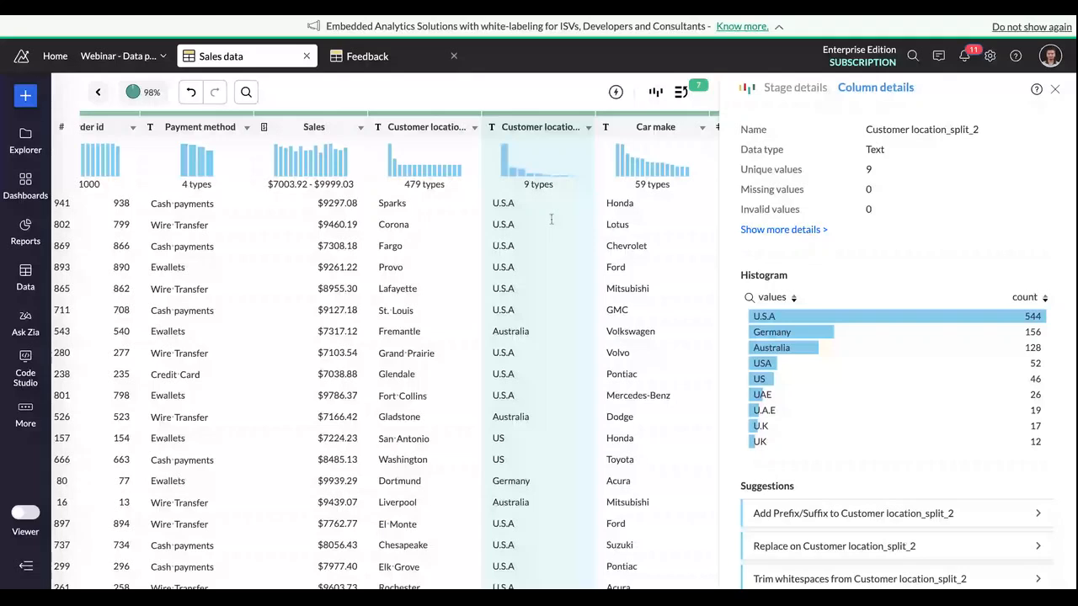
pyautogui.hscroll(2, 548, 232)
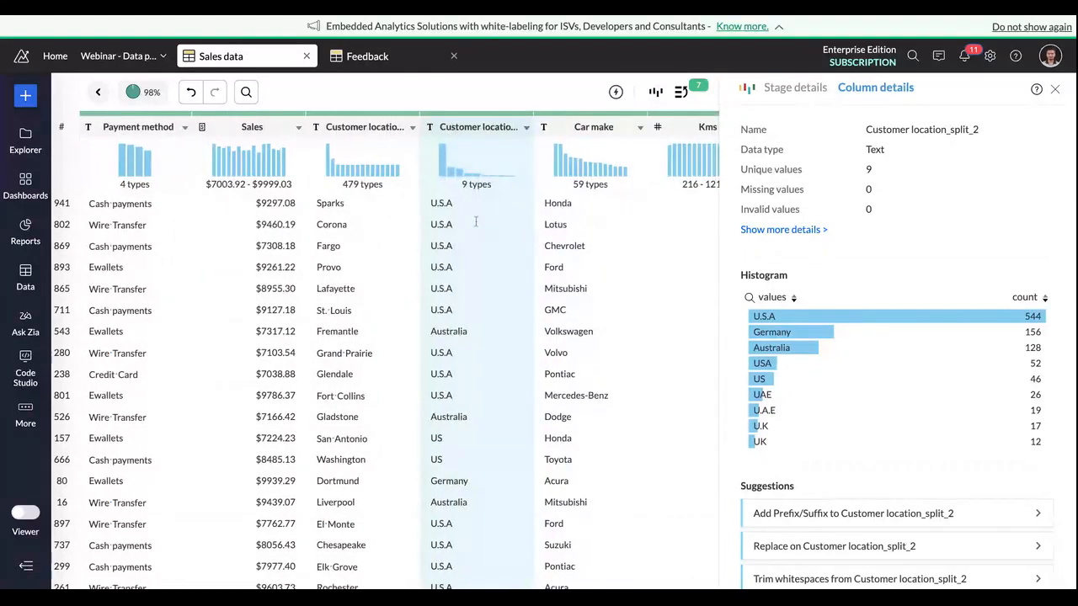
pyautogui.moveTo(458, 204); pyautogui.dragTo(431, 204)
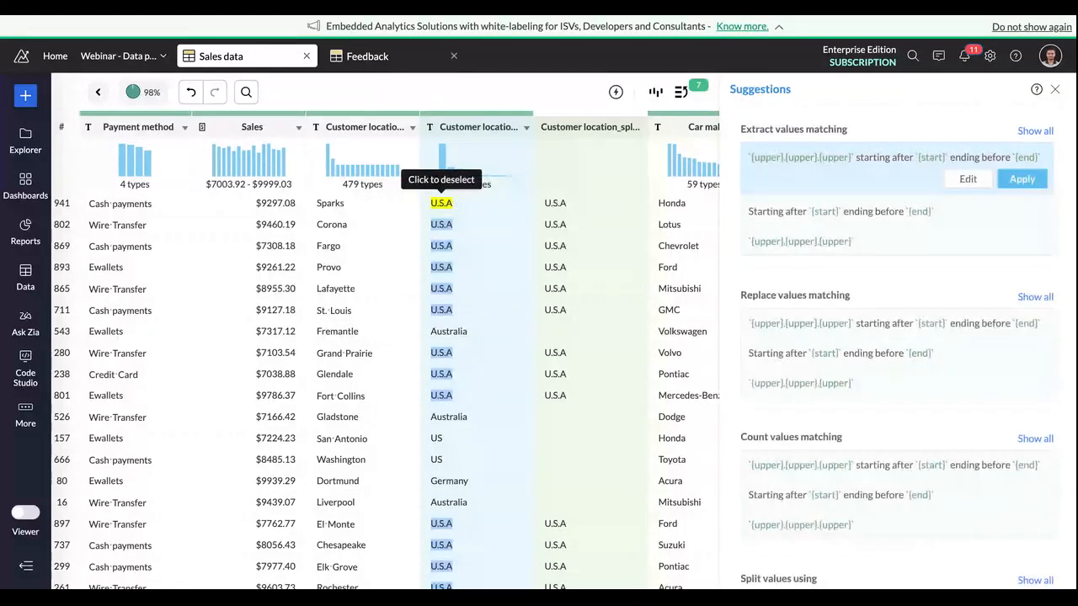
pyautogui.moveTo(445, 438); pyautogui.dragTo(432, 438)
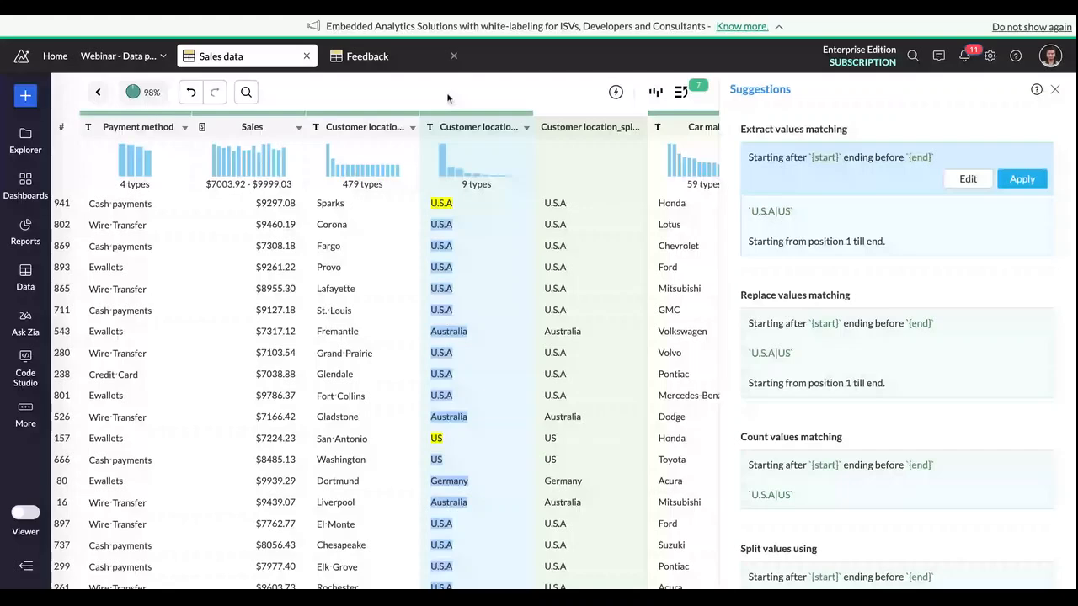
pyautogui.click(404, 141)
# Step: Apply Cluster and Merge to Customer location_split_2 with the metaphone algorithm, unifying the country variants as US, UK and UAE
pyautogui.click(465, 133)
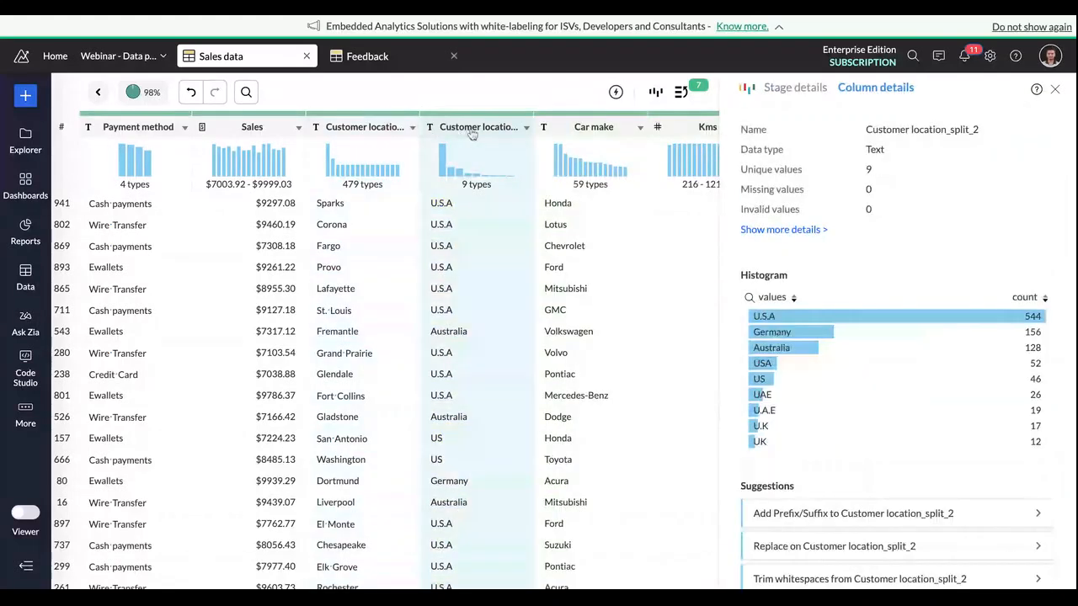
pyautogui.moveTo(775, 400)
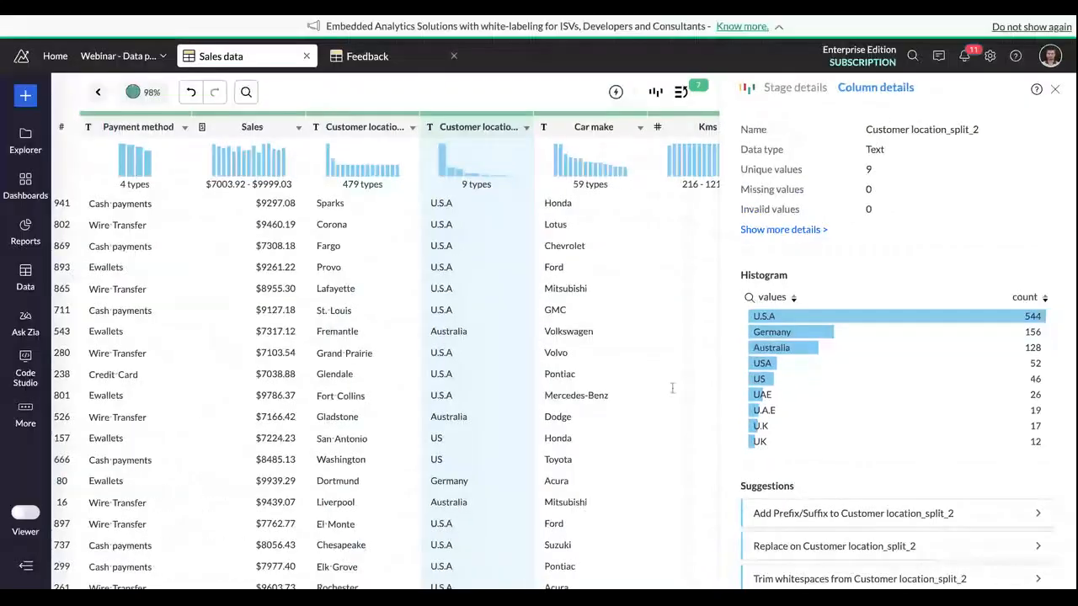
pyautogui.click(465, 135)
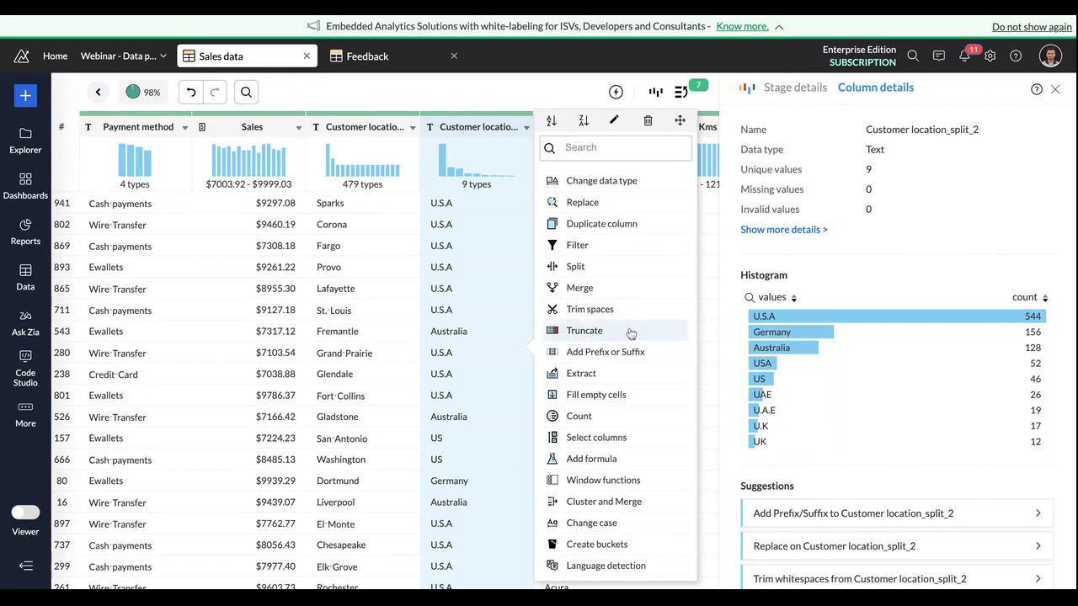
pyautogui.click(611, 503)
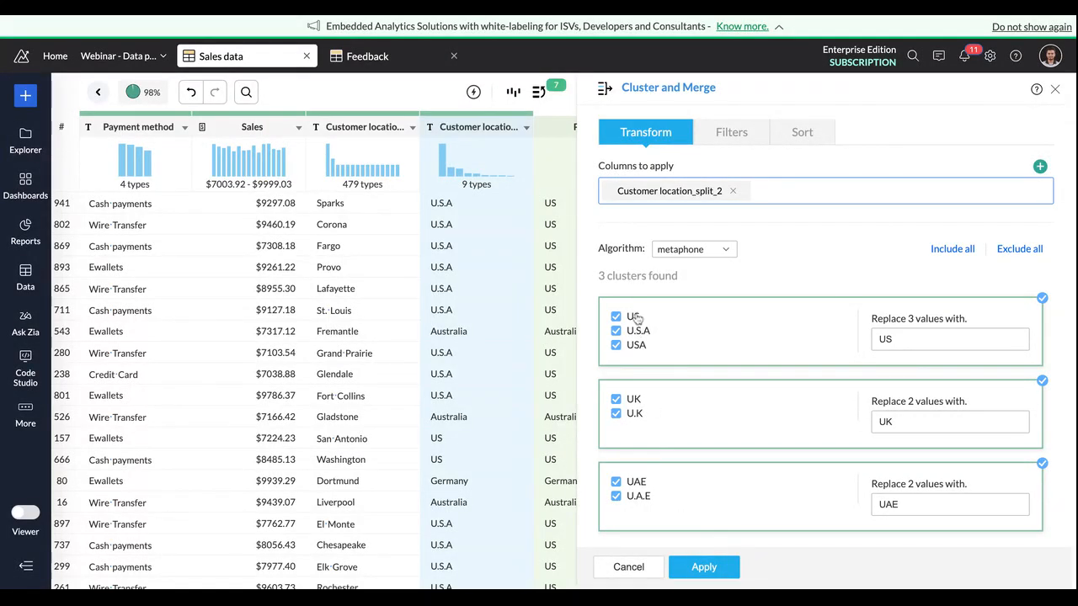
pyautogui.hscroll(1, 517, 380)
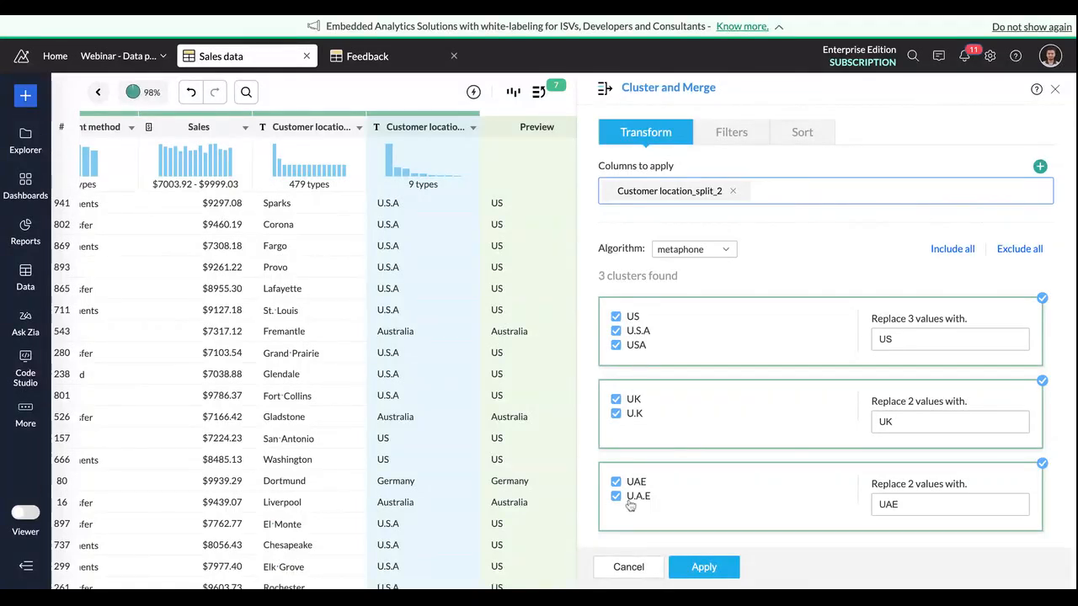
pyautogui.click(894, 339)
pyautogui.doubleClick(895, 340)
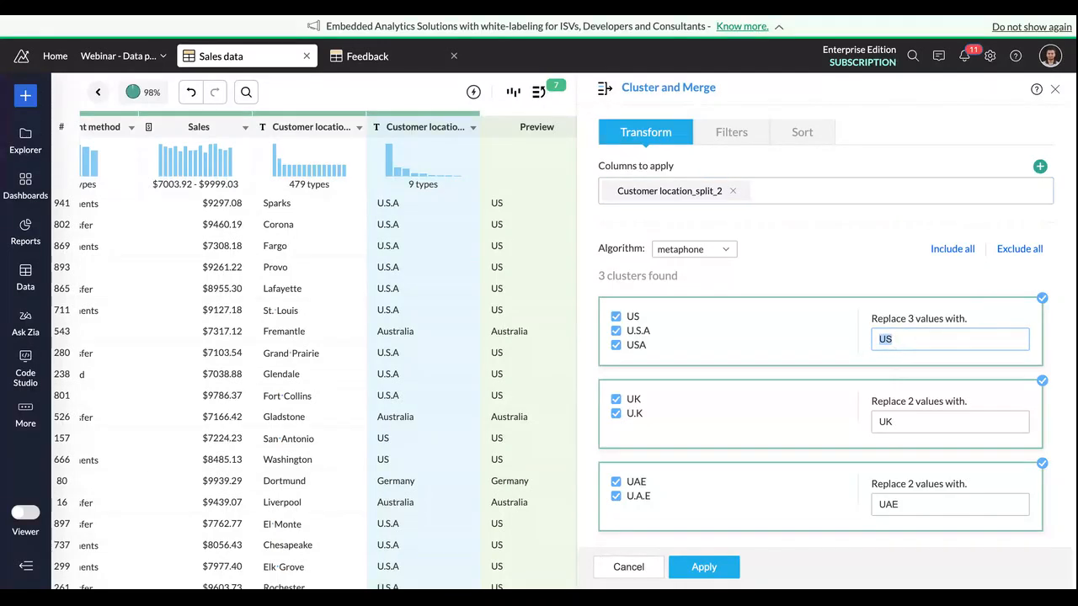
pyautogui.click(708, 568)
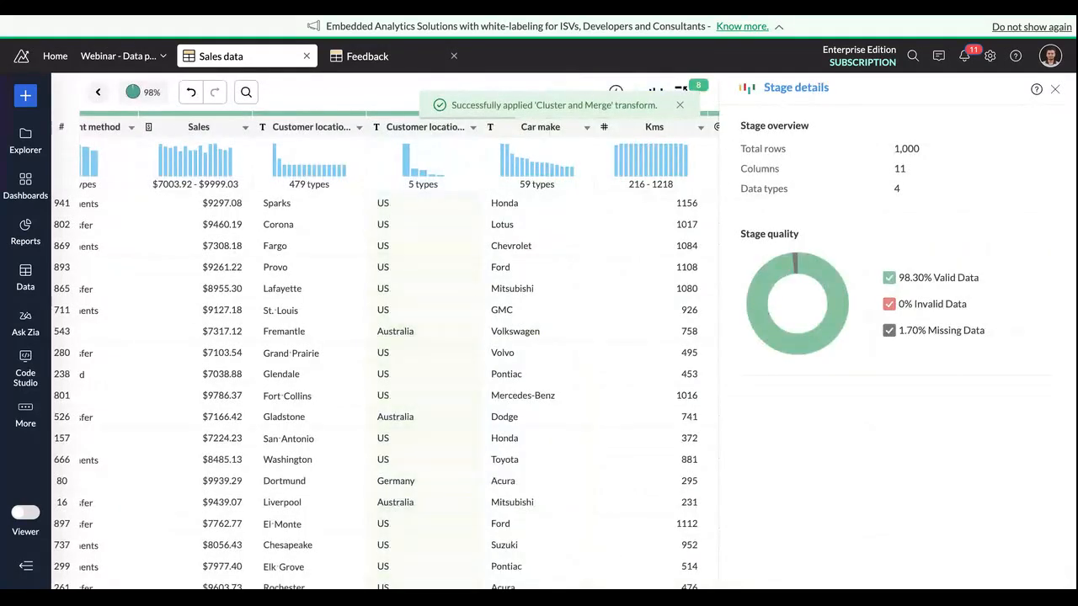
# Step: Examine the joined table's rows and columns after the country values are merged
pyautogui.scroll(-1, 446, 395)
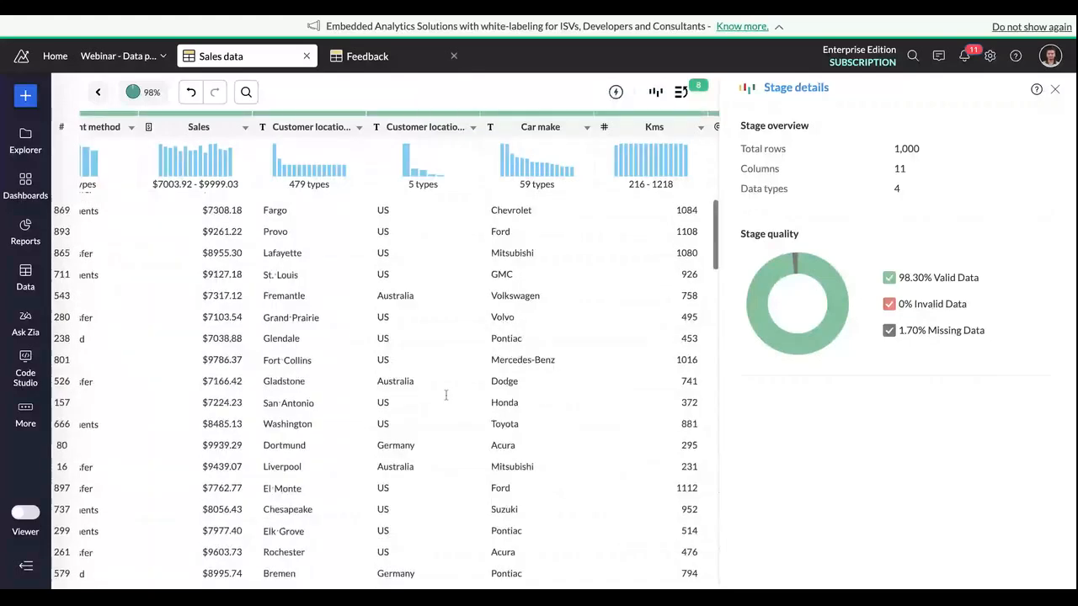
pyautogui.scroll(1, 446, 395)
pyautogui.hscroll(5, 446, 395)
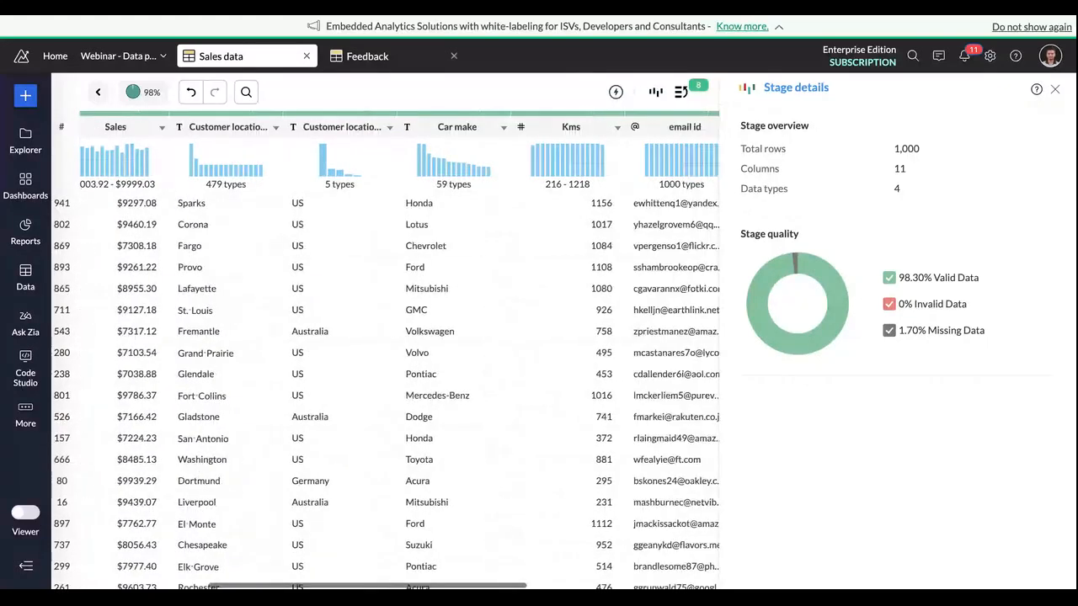
pyautogui.hscroll(6, 446, 395)
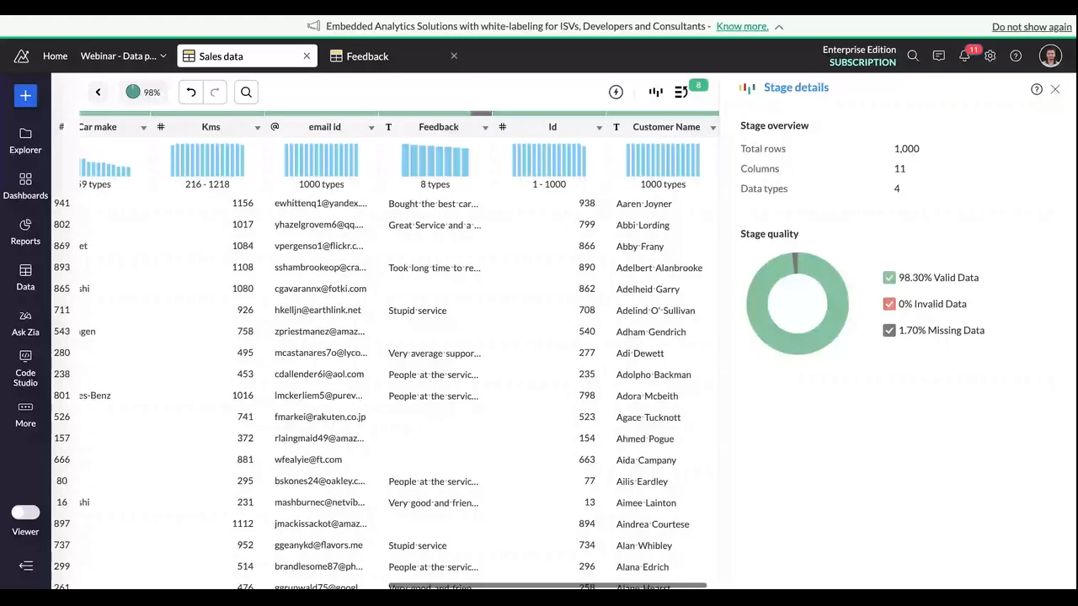
pyautogui.hscroll(-8, 446, 395)
pyautogui.hscroll(-6, 388, 354)
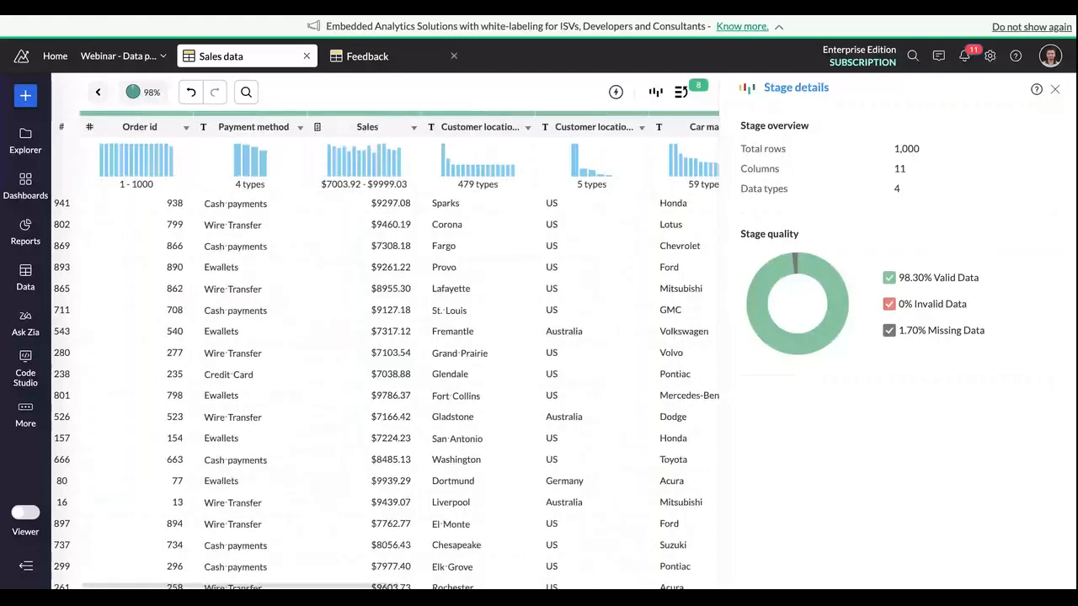
# Step: Fill the empty cells of the Feedback column with the custom value "No Feedback"
pyautogui.hscroll(12, 503, 137)
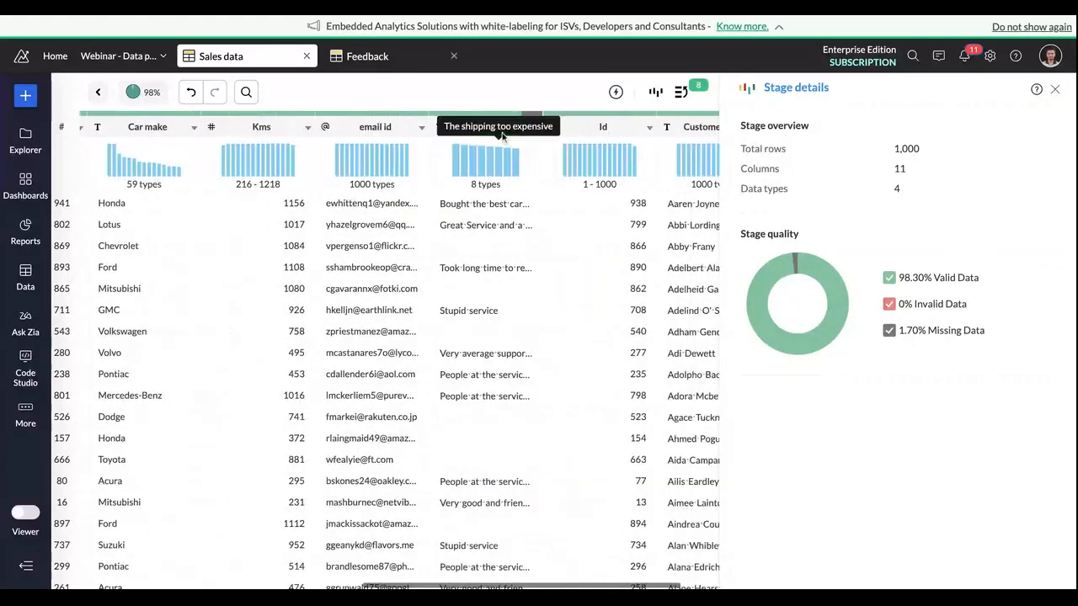
pyautogui.click(451, 135)
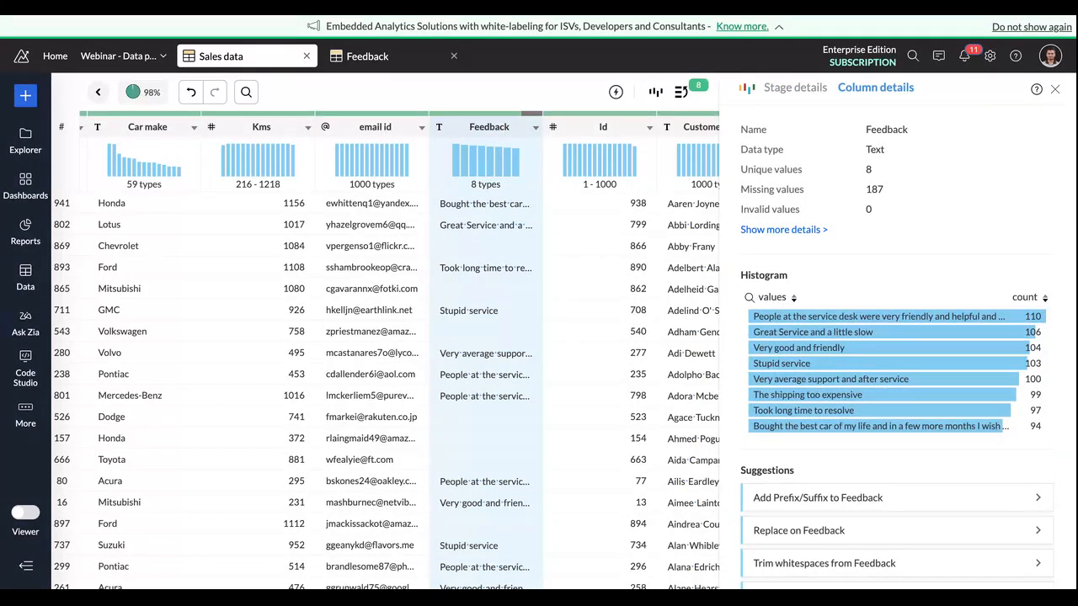
pyautogui.rightClick(436, 150)
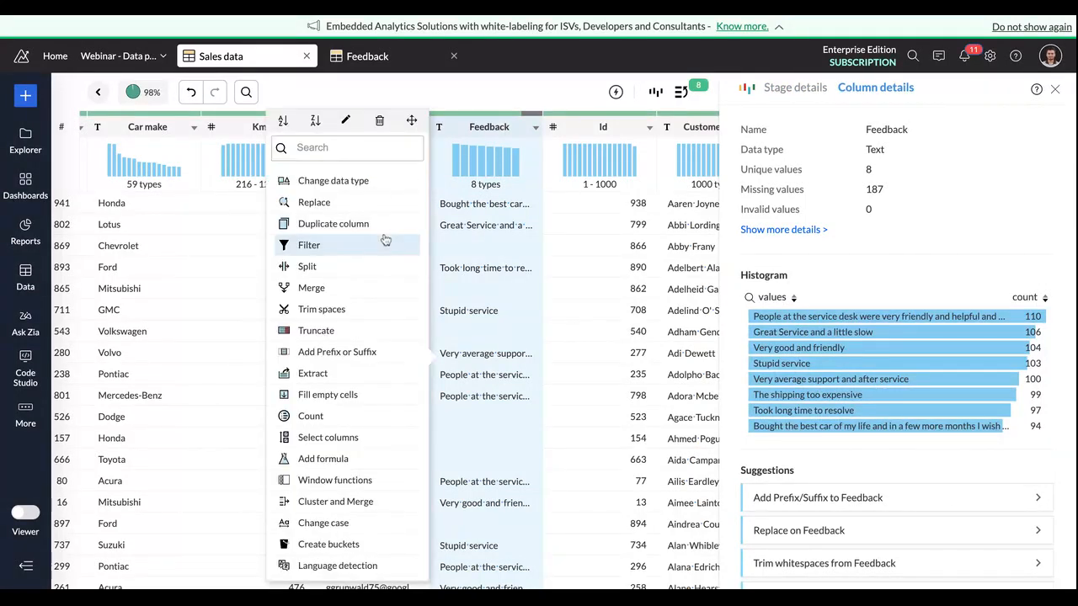
pyautogui.click(328, 395)
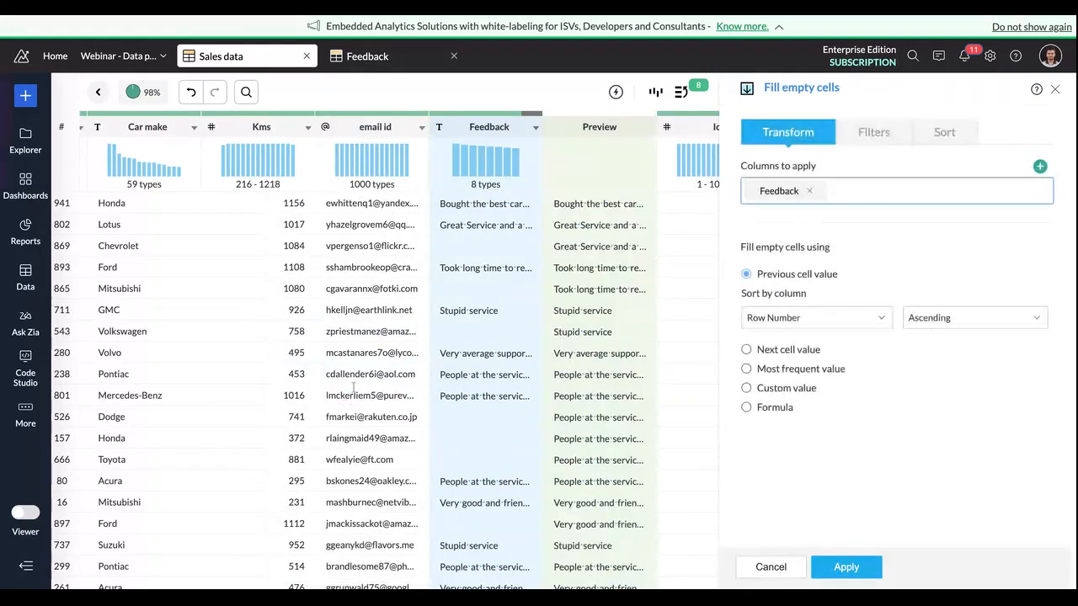
pyautogui.click(747, 388)
pyautogui.write('no')
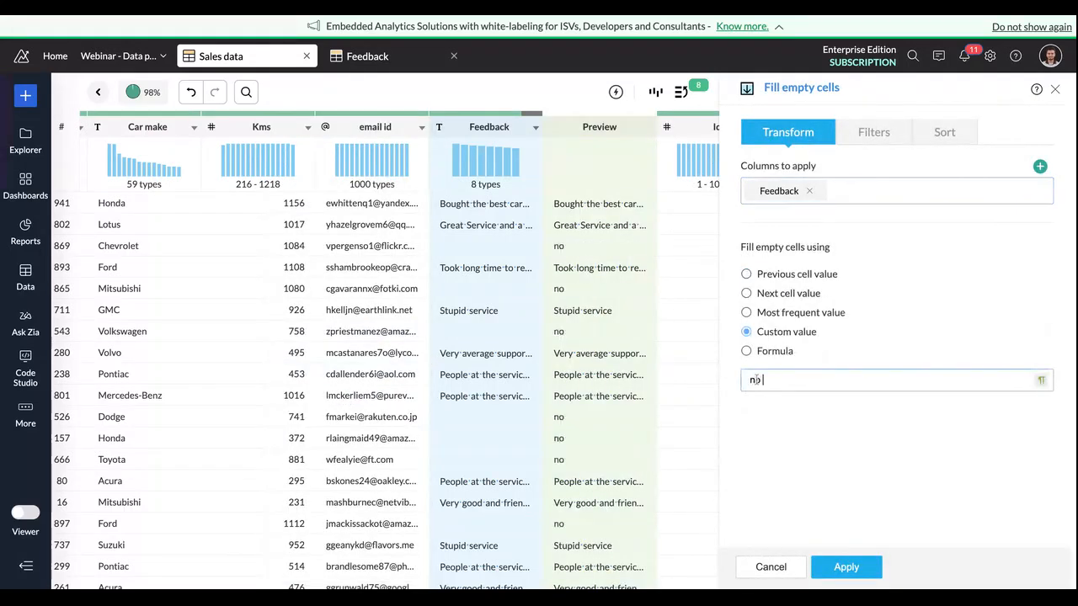
pyautogui.write(' Feedback')
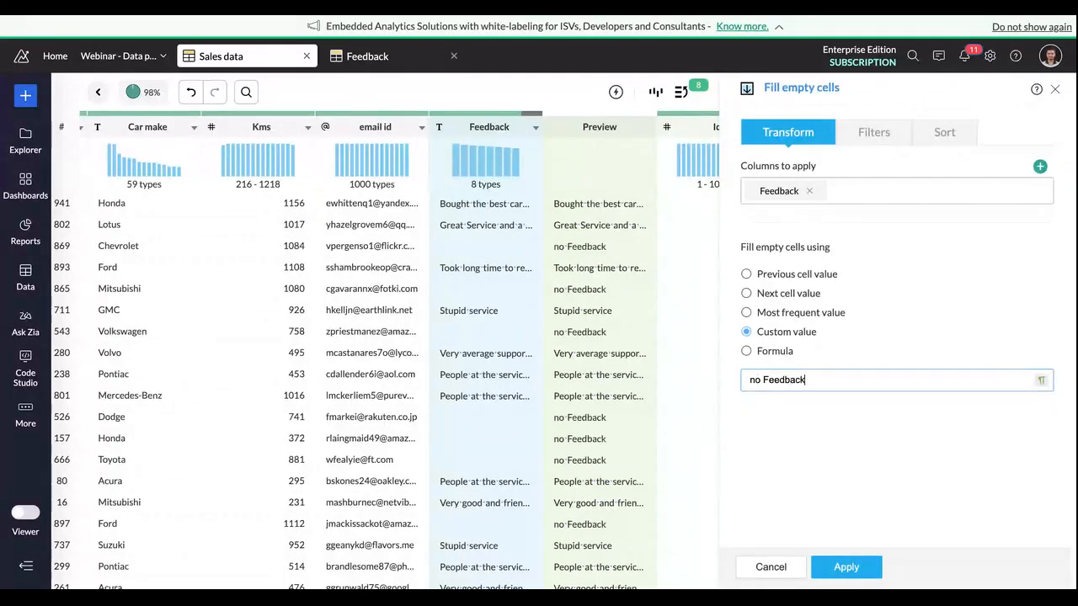
pyautogui.click(755, 379)
pyautogui.press('BackSpace')
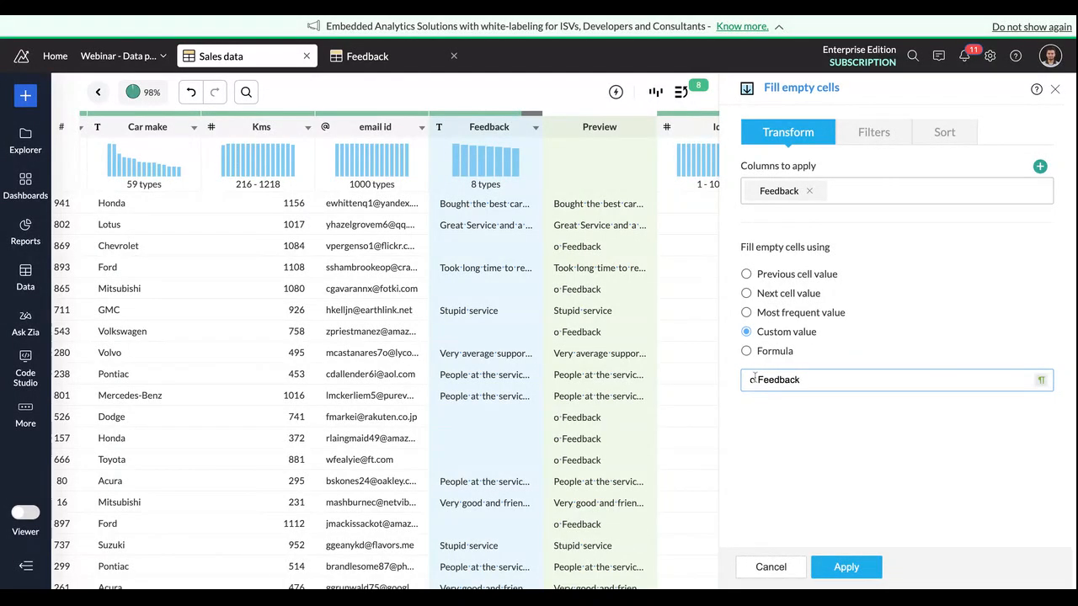
pyautogui.write('N')
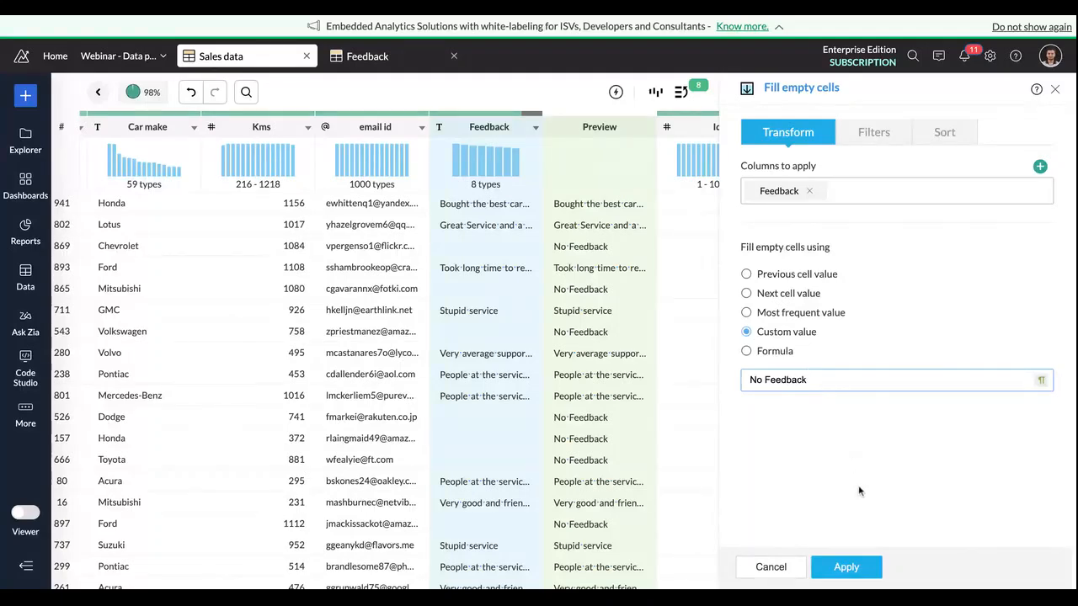
pyautogui.click(847, 567)
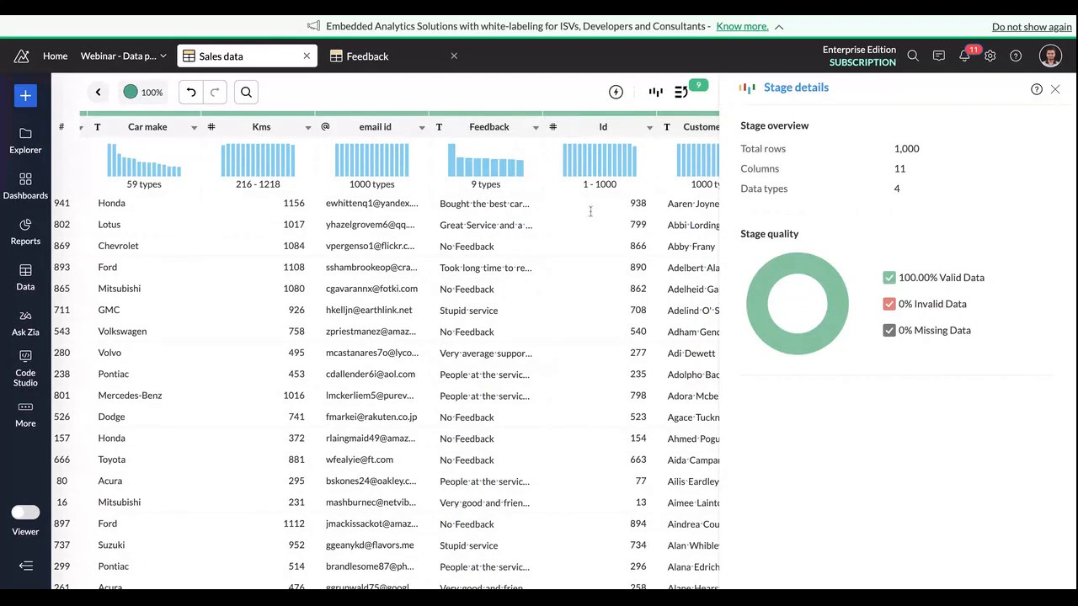
# Step: Run sentiment analysis on the Feedback column and output the result to a new column named "Rating"
pyautogui.click(489, 126)
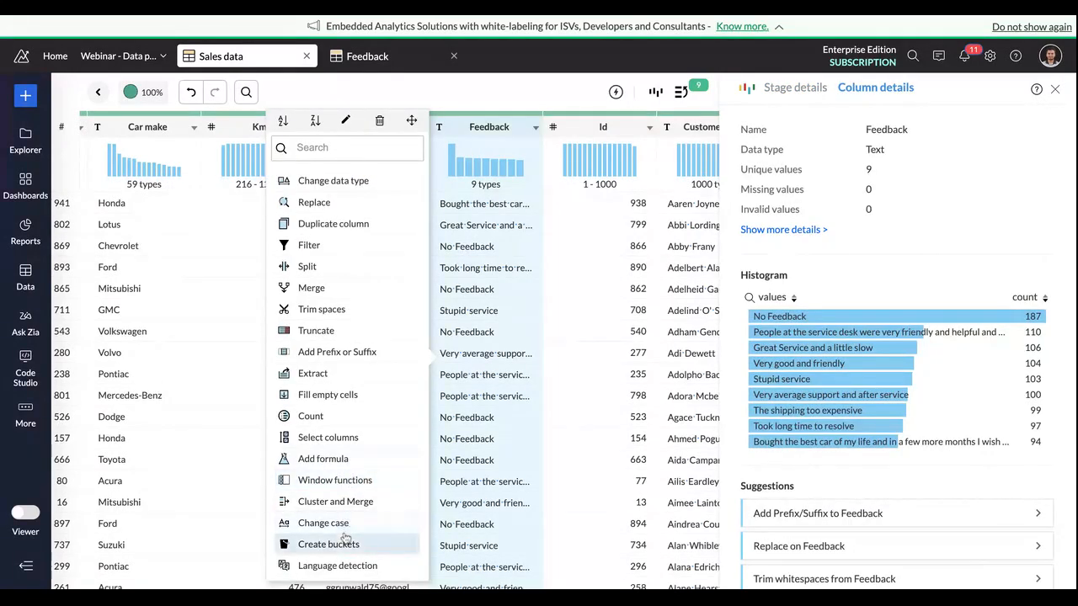
pyautogui.scroll(-1, 337, 455)
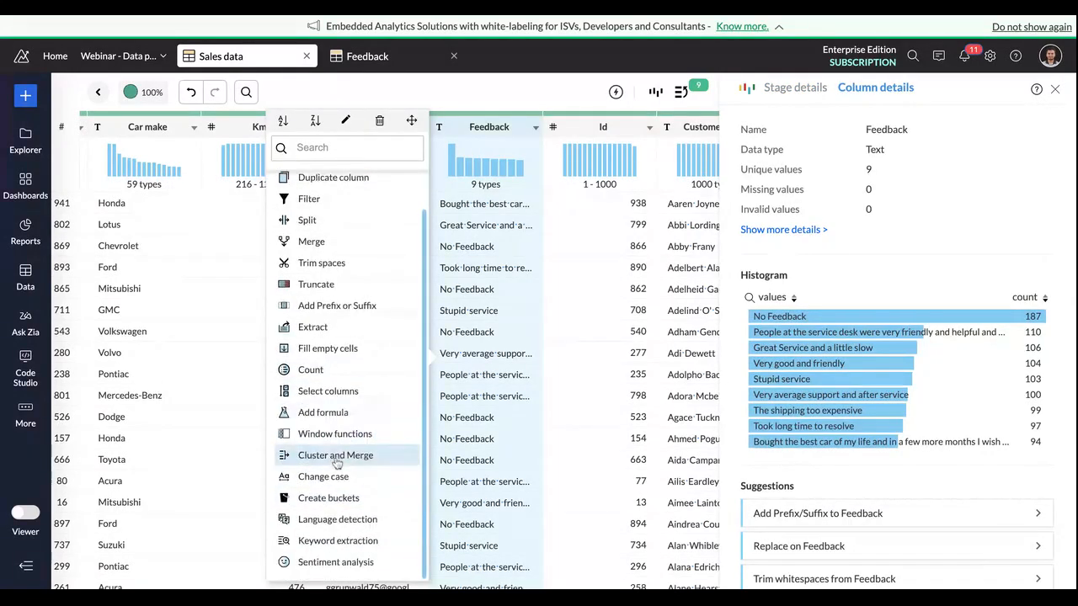
pyautogui.click(335, 562)
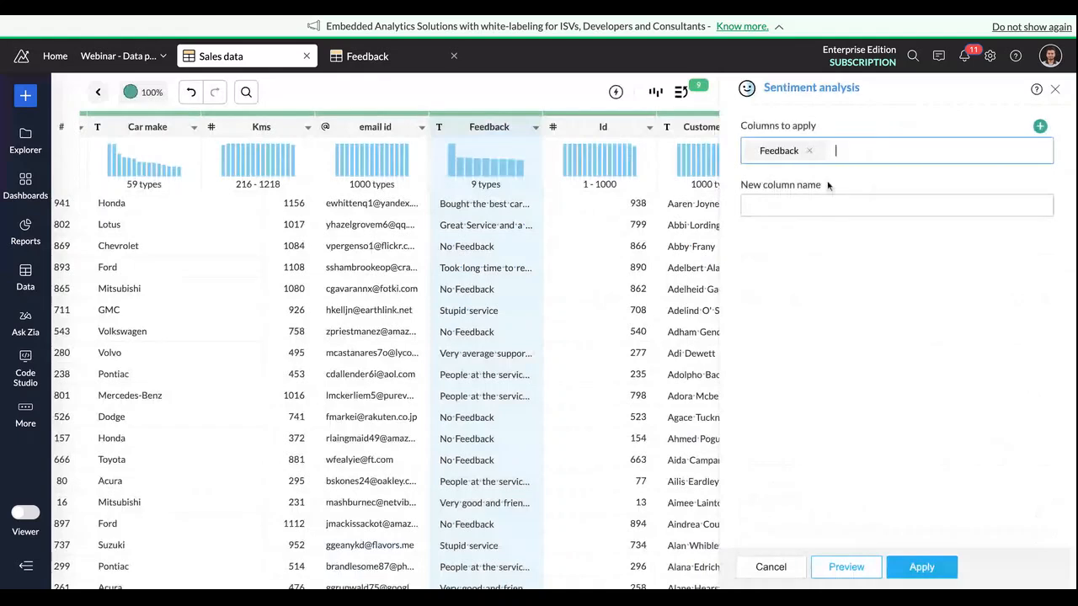
pyautogui.click(811, 203)
pyautogui.write('Rating')
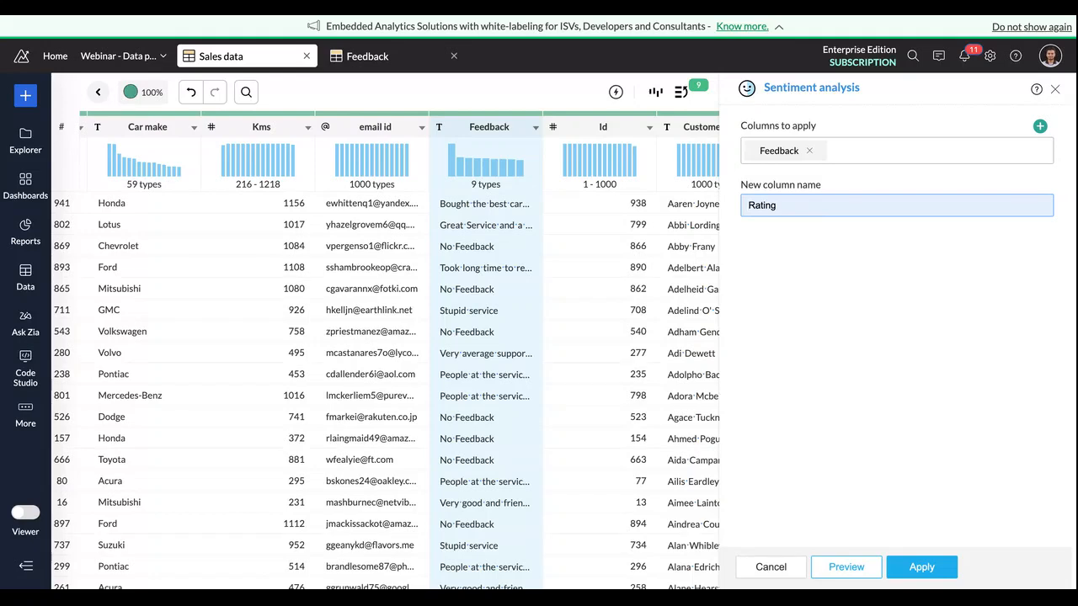
pyautogui.click(922, 567)
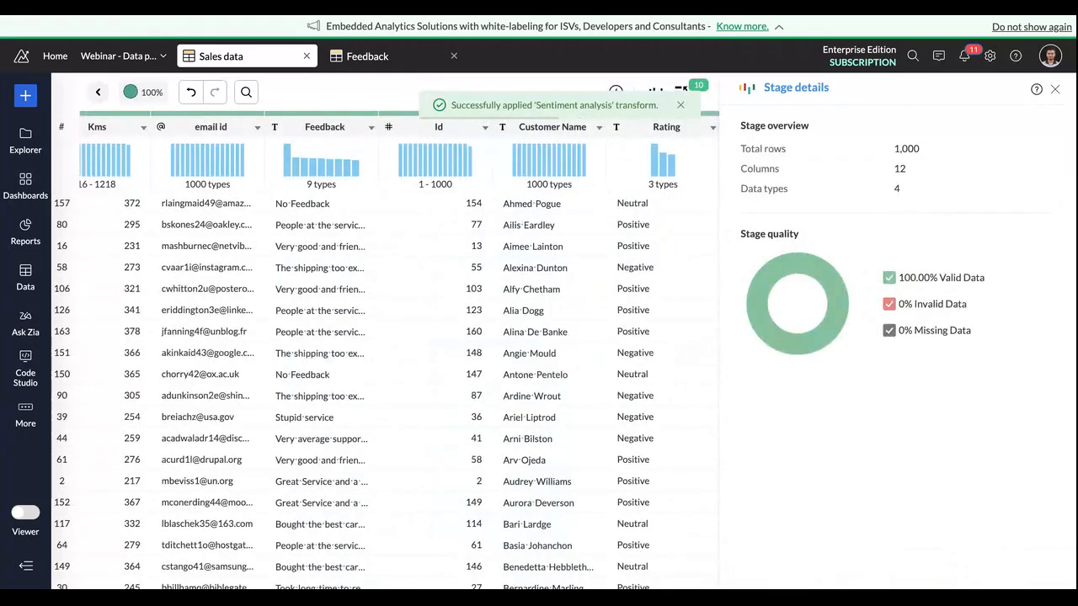
pyautogui.click(682, 104)
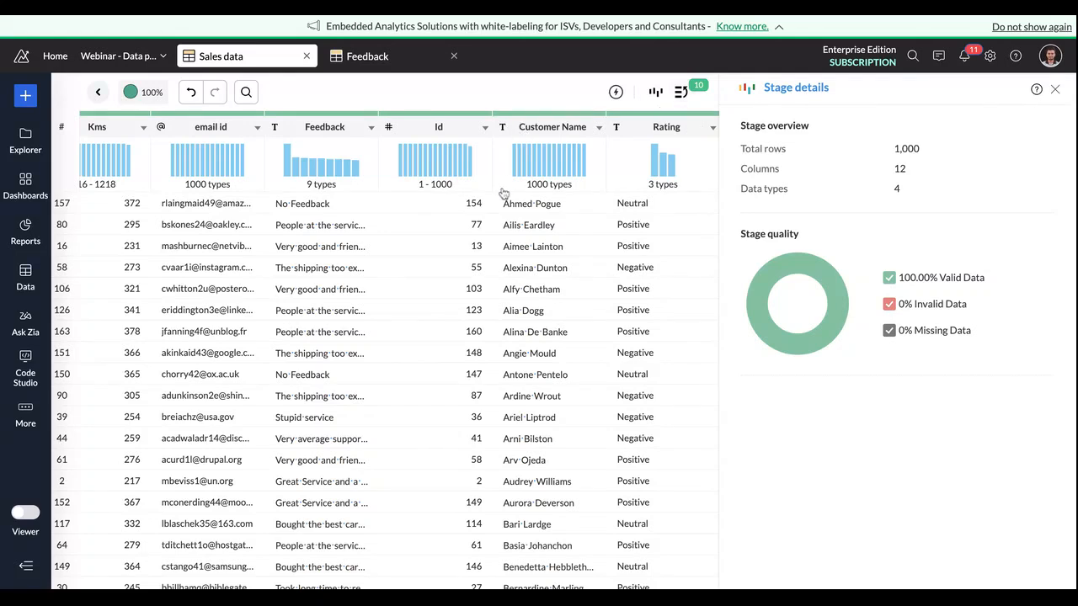
# Step: Return to the pipeline view and create an output table from the final Sales data_Feedback stage
pyautogui.click(98, 94)
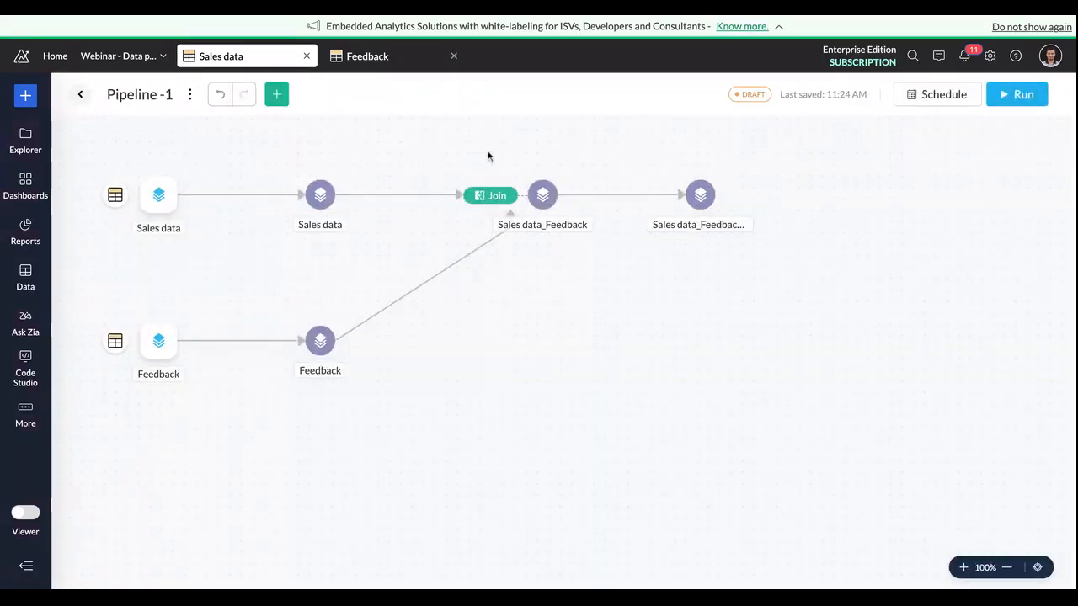
pyautogui.click(720, 196)
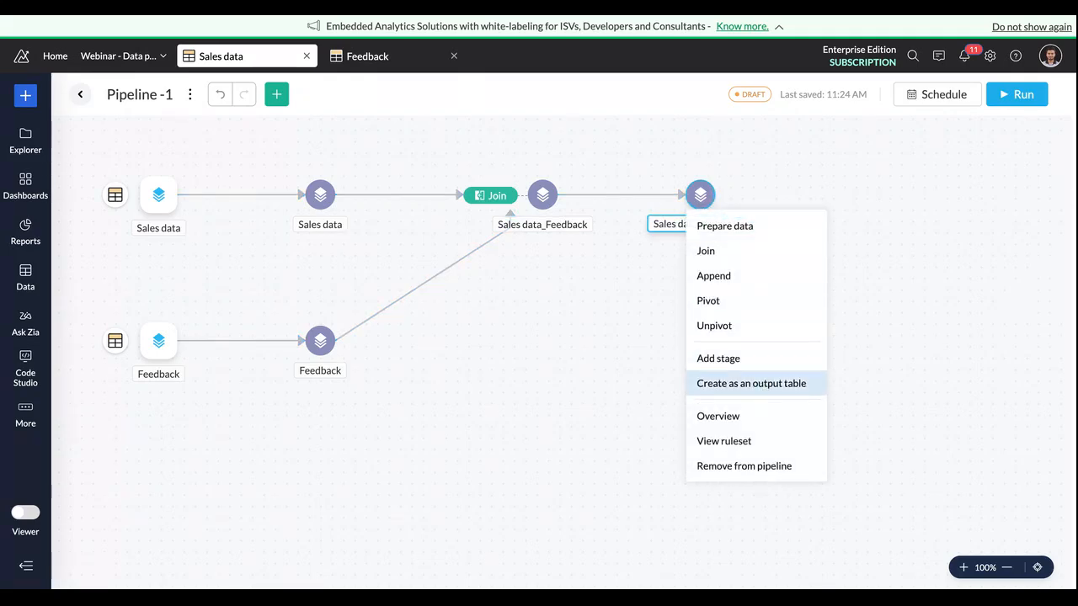
pyautogui.click(752, 383)
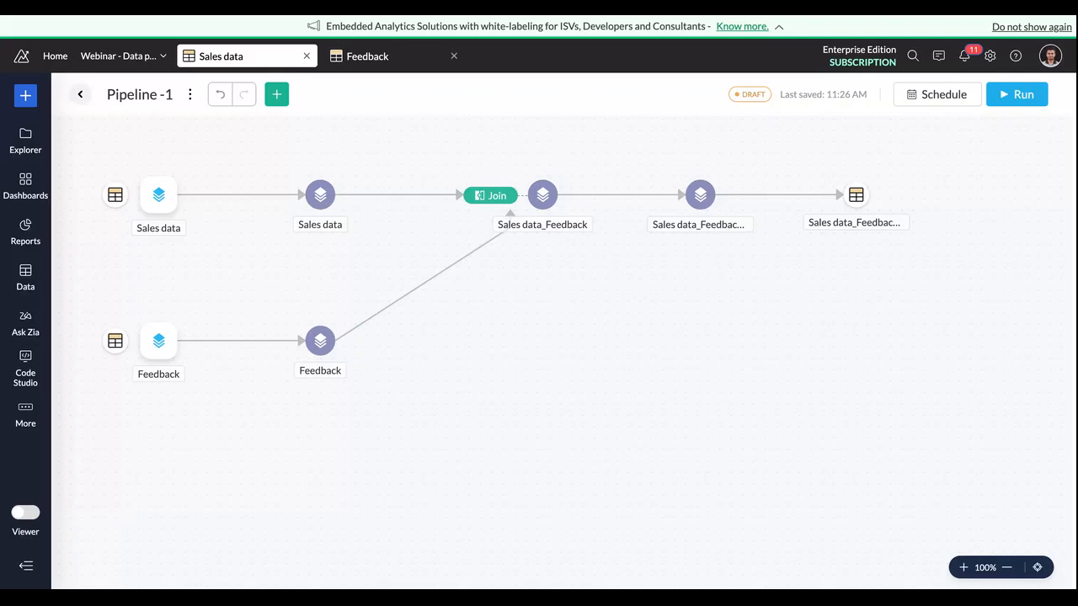
# Step: Review the pipeline's schedule settings, including the repeat frequencies and hourly intervals, and leave without saving a schedule
pyautogui.click(923, 96)
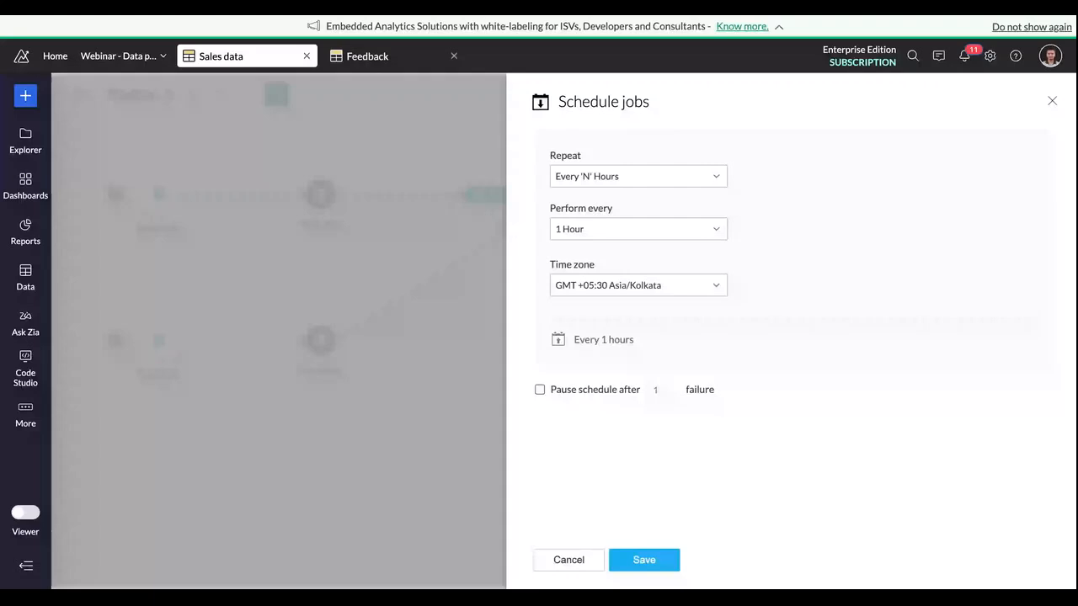
pyautogui.click(724, 176)
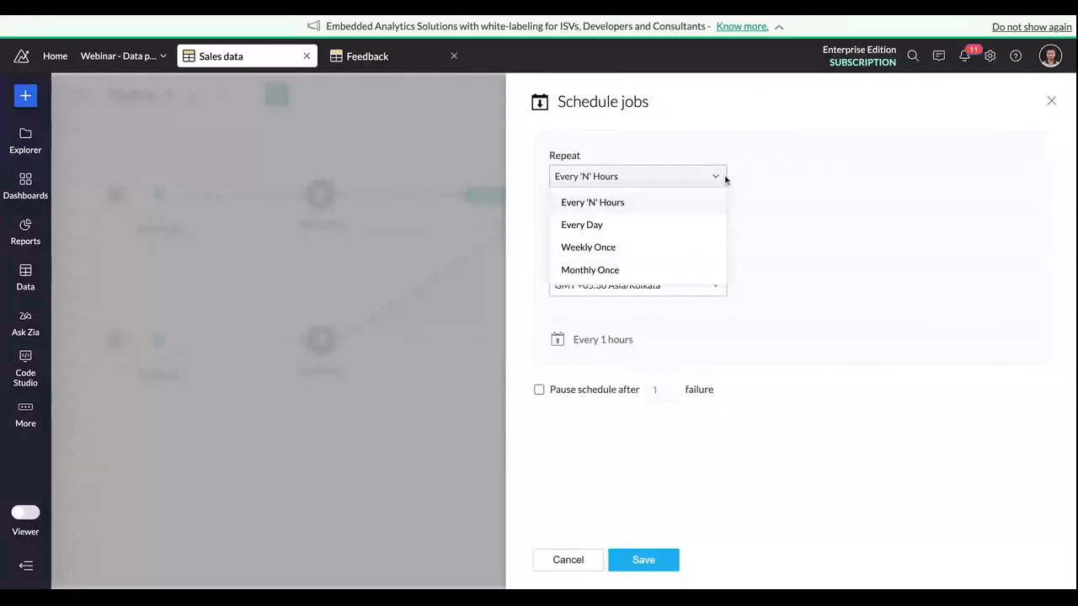
pyautogui.click(770, 204)
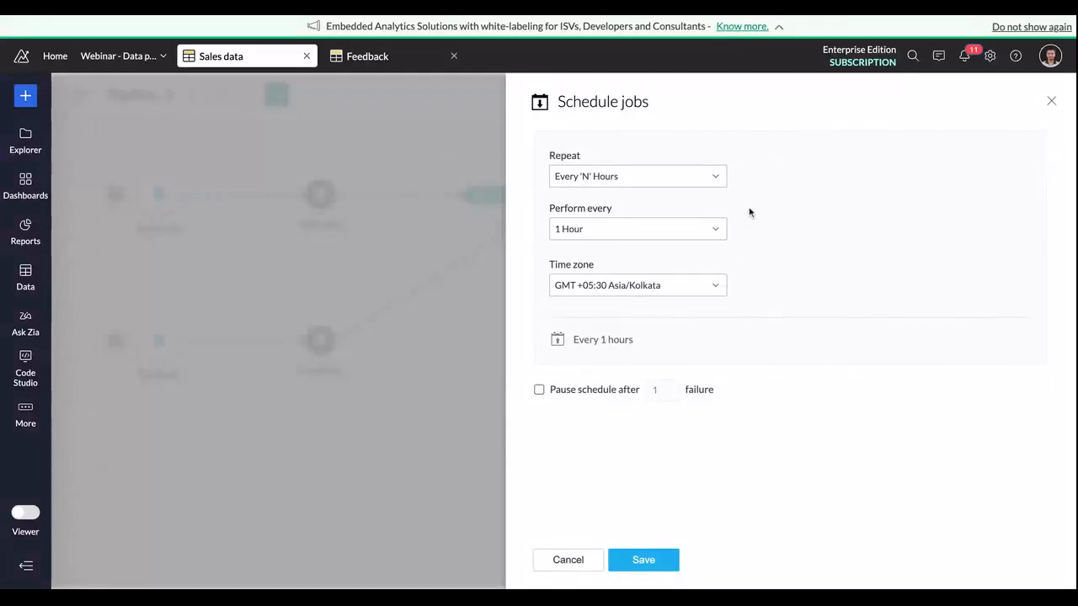
pyautogui.click(710, 230)
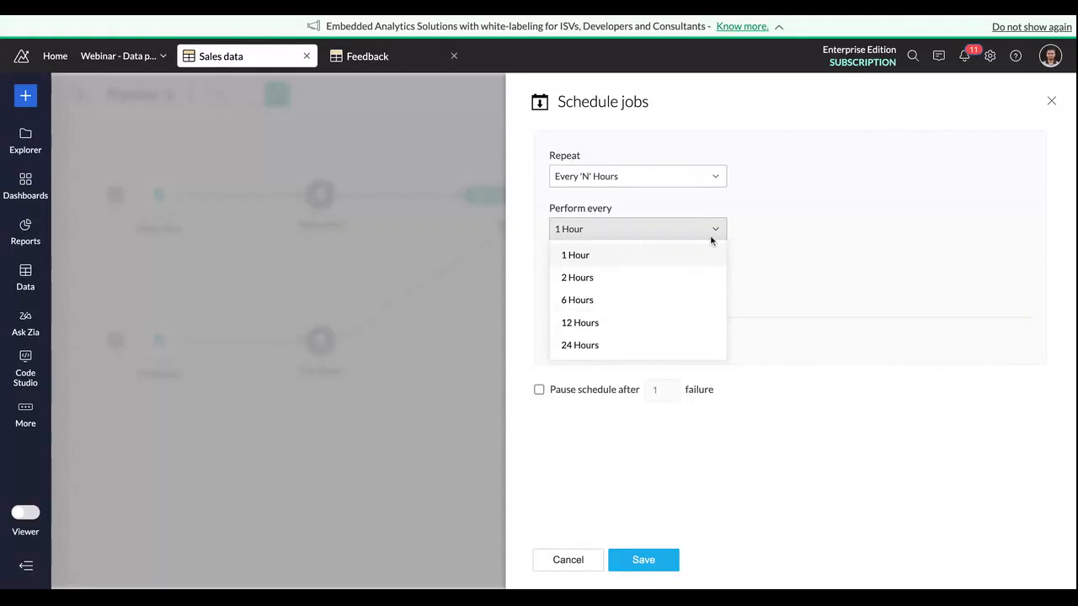
pyautogui.click(782, 248)
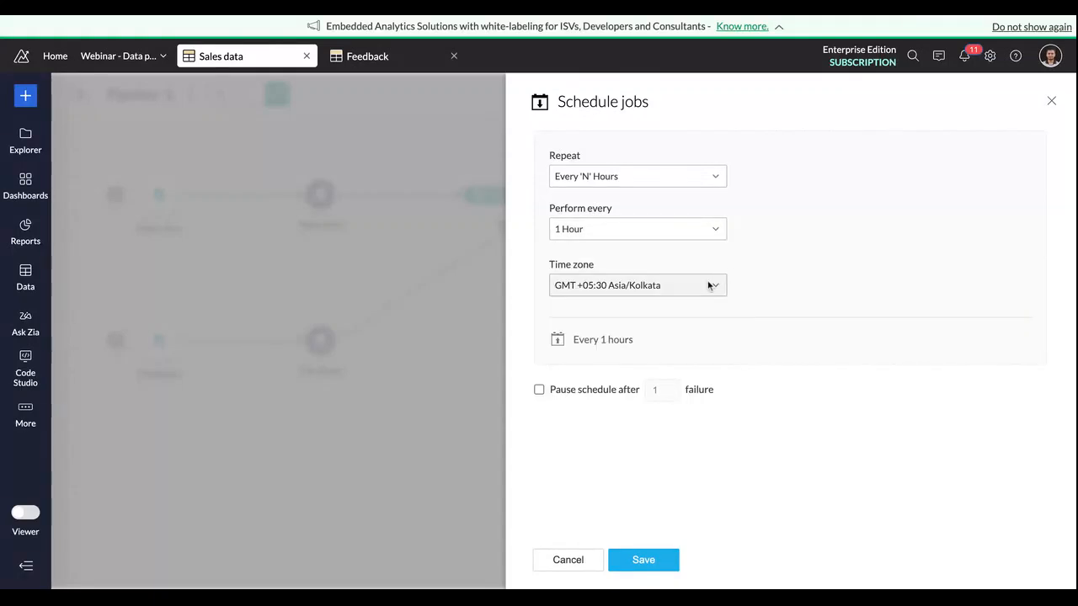
pyautogui.click(1052, 101)
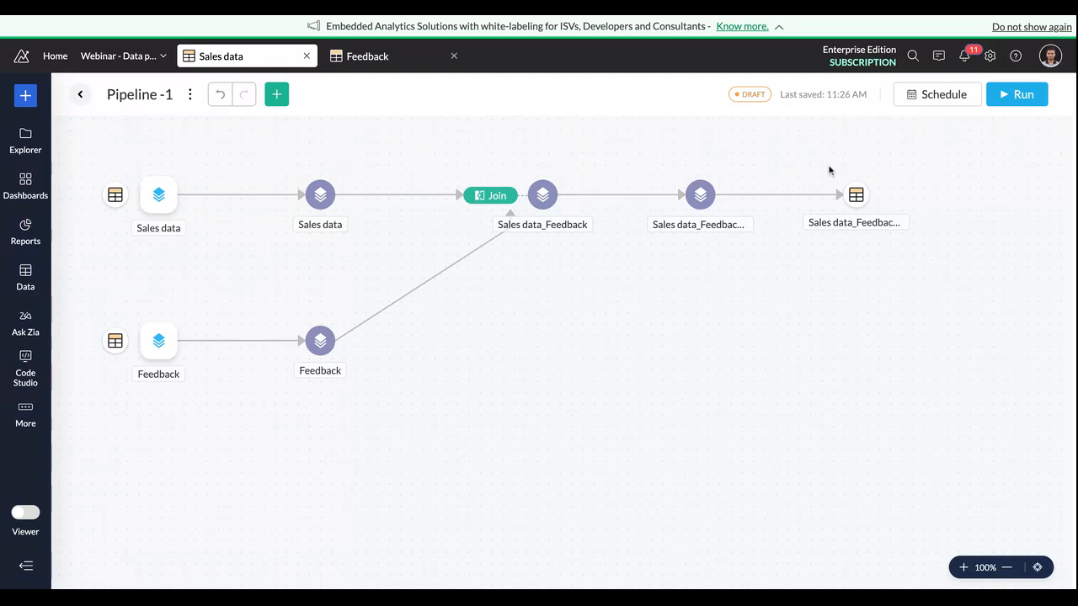
# Step: Run the pipeline and inspect the duration, storage used and total rows processed in the completed Pipeline -2 job summary
pyautogui.click(1017, 99)
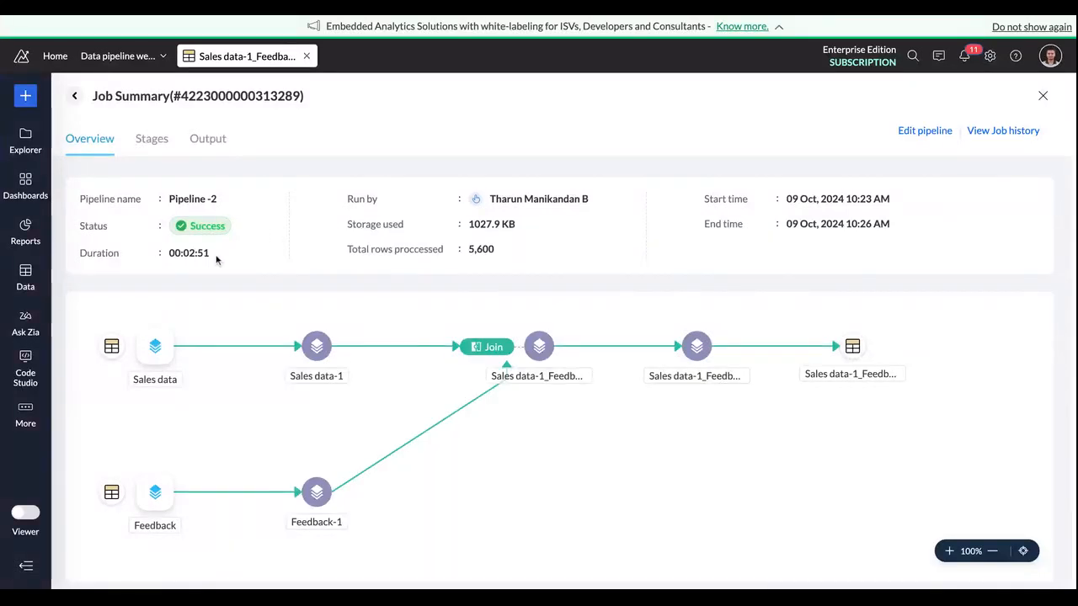
pyautogui.moveTo(210, 254); pyautogui.dragTo(169, 254)
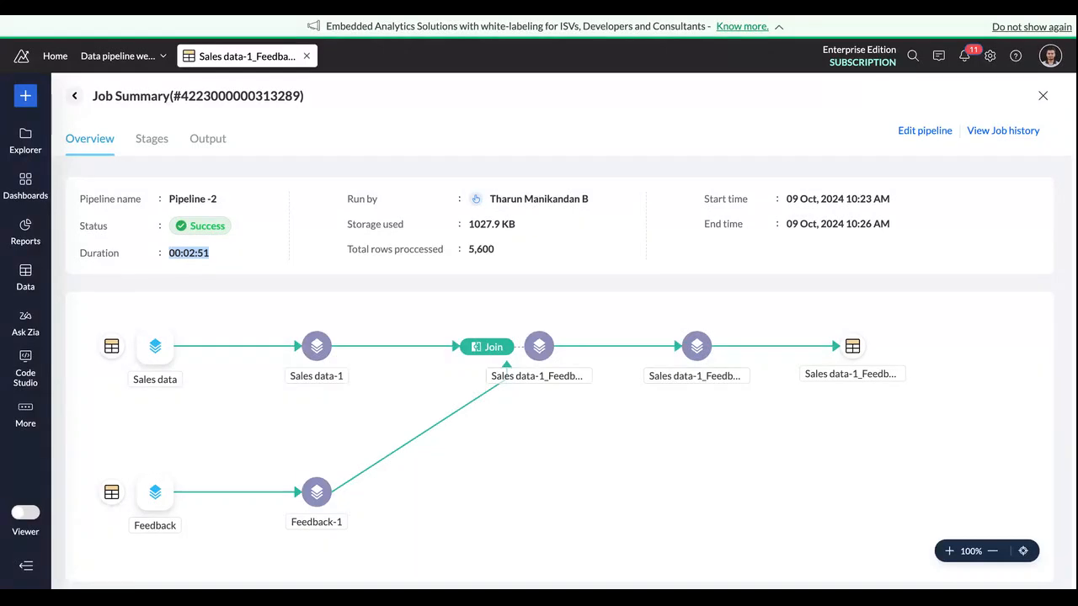
pyautogui.tripleClick(469, 224)
pyautogui.doubleClick(495, 253)
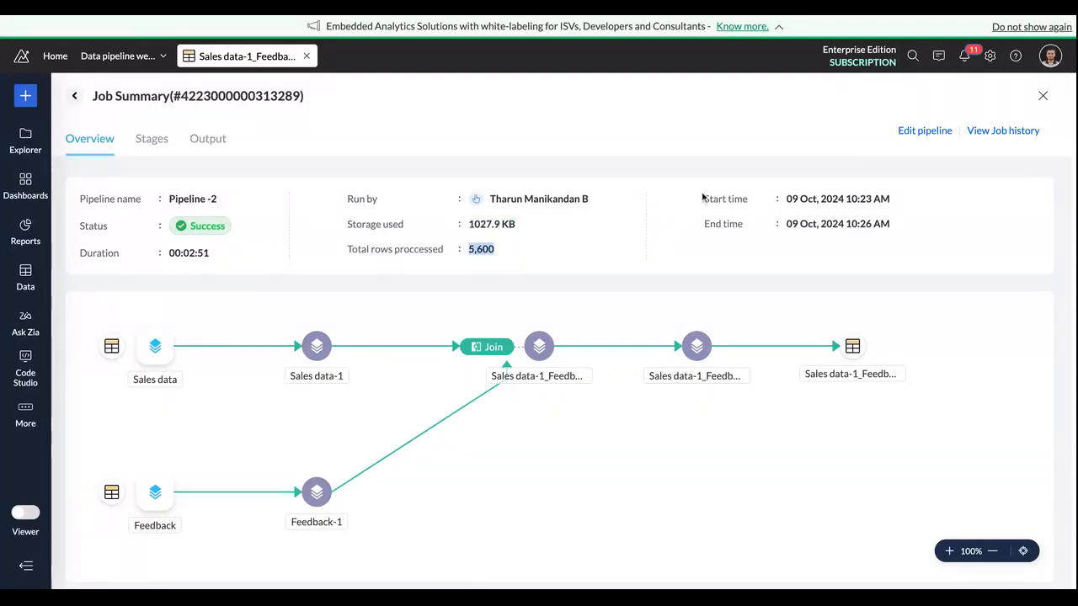
# Step: Review the job's import, transform and export stages, including the ruleset applied to the Sales data-1_Feedback-1 derived dataset
pyautogui.click(163, 145)
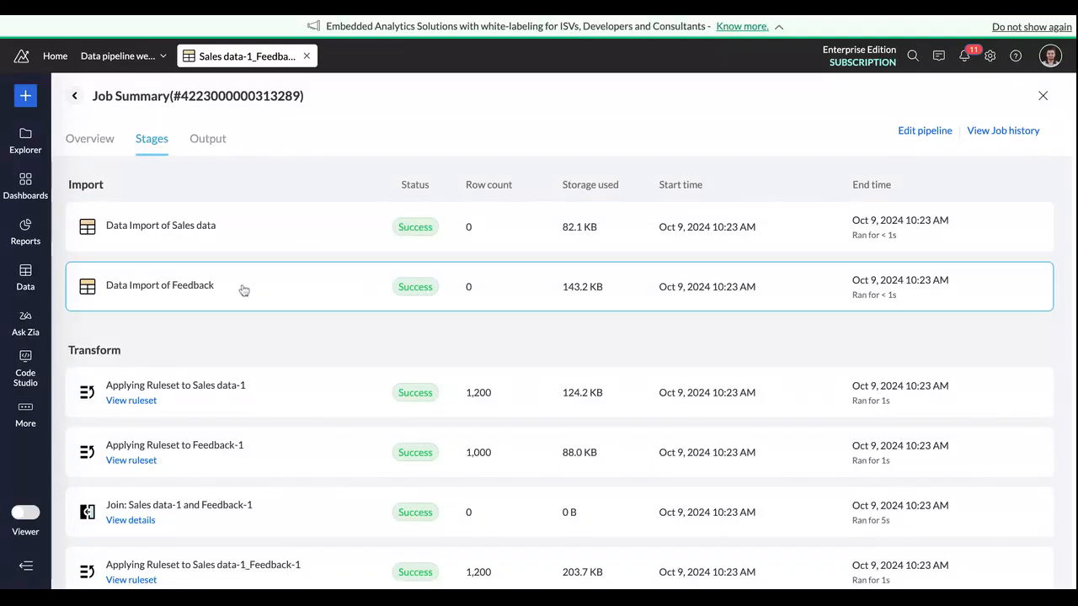
pyautogui.scroll(-3, 243, 289)
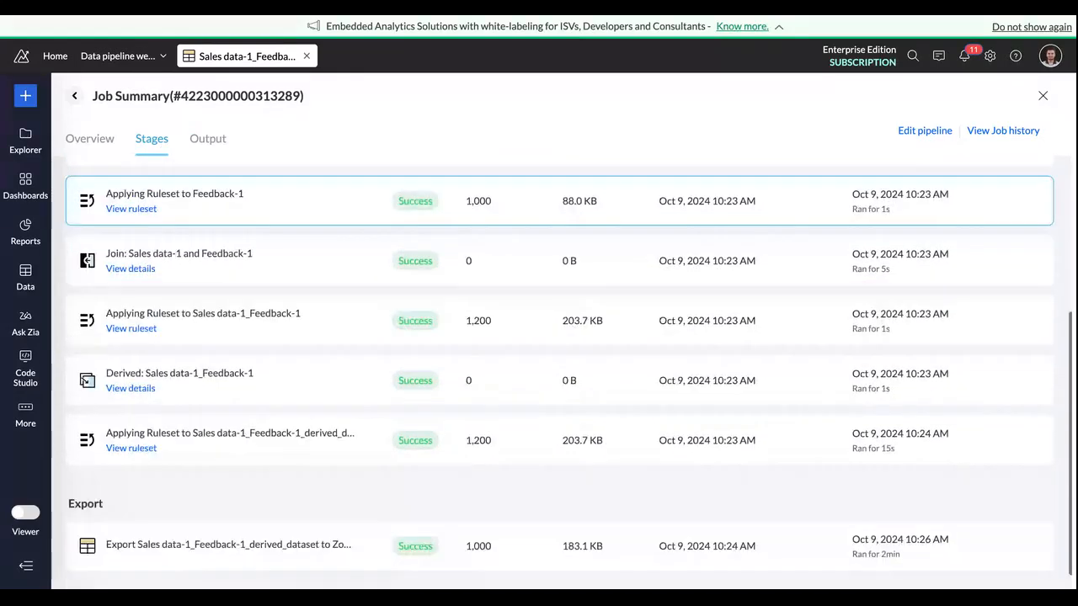
pyautogui.scroll(2, 242, 289)
pyautogui.scroll(1, 559, 371)
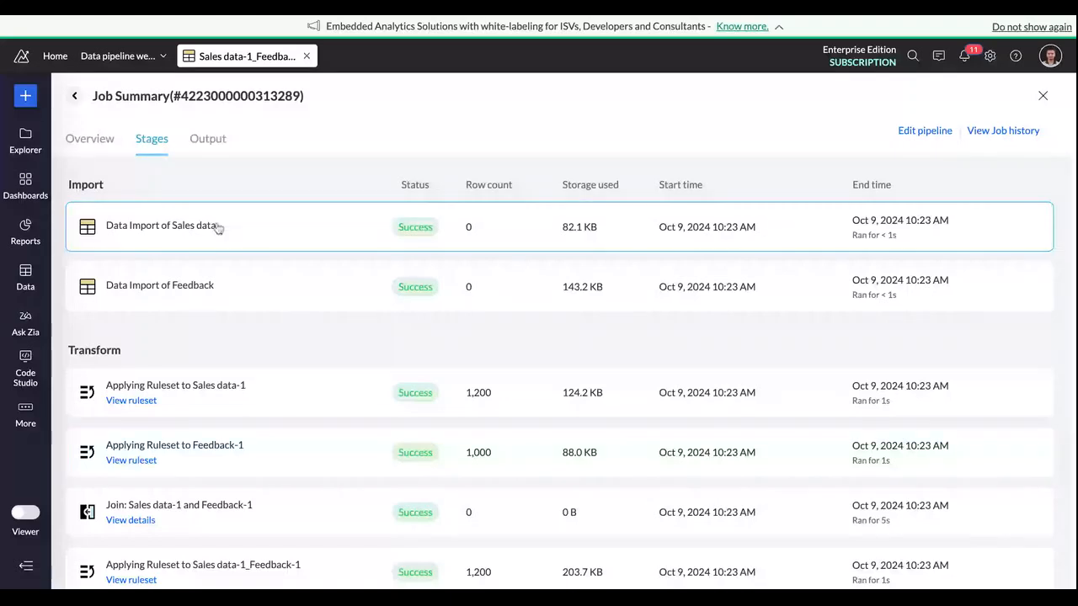
pyautogui.scroll(-1, 208, 289)
pyautogui.scroll(-1, 208, 289)
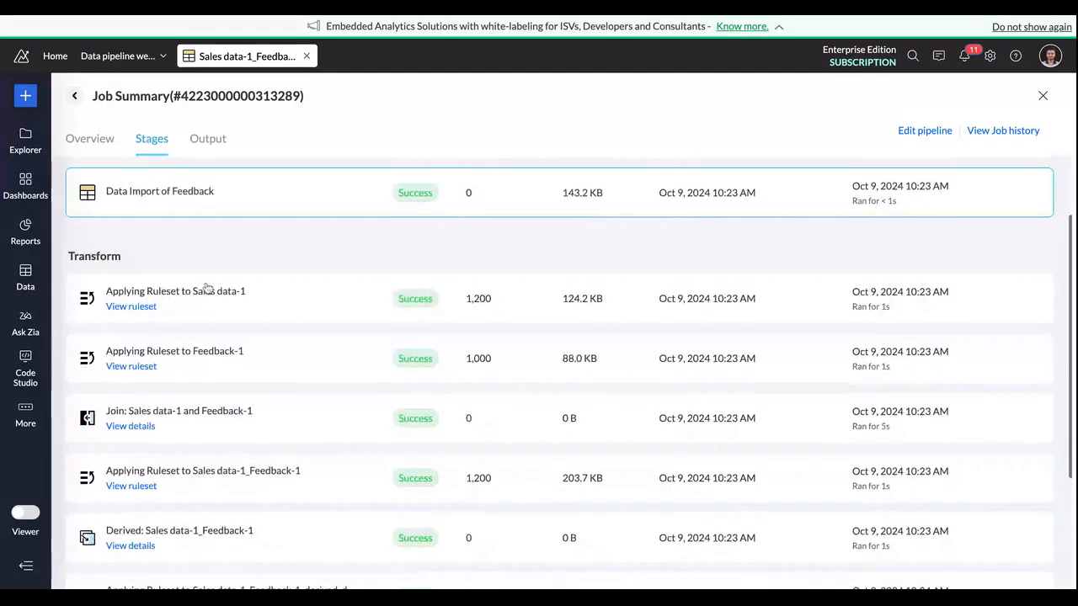
pyautogui.scroll(-2, 208, 289)
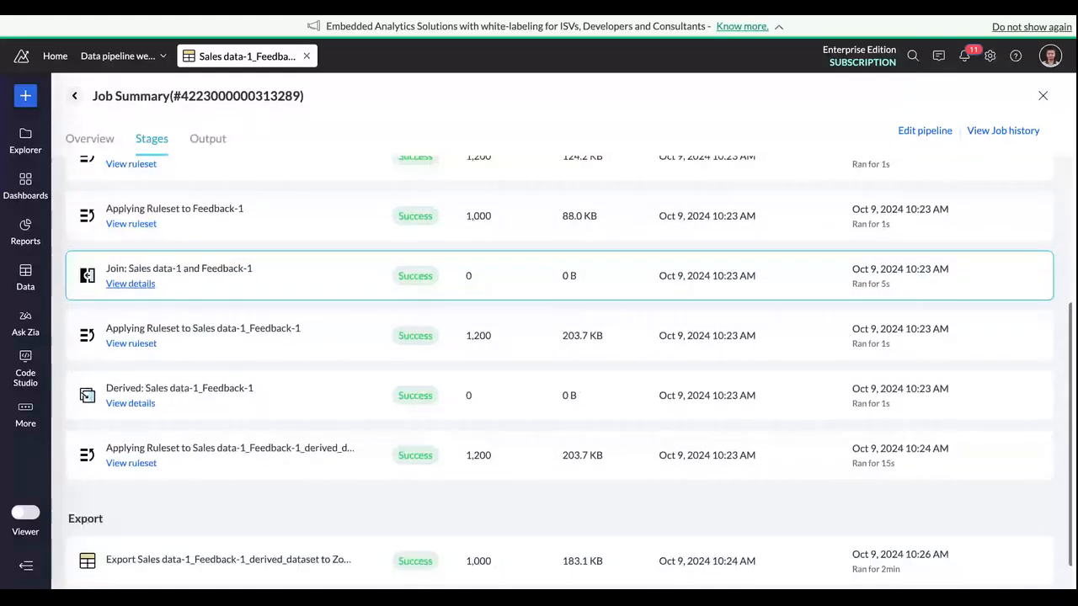
pyautogui.scroll(-1, 145, 431)
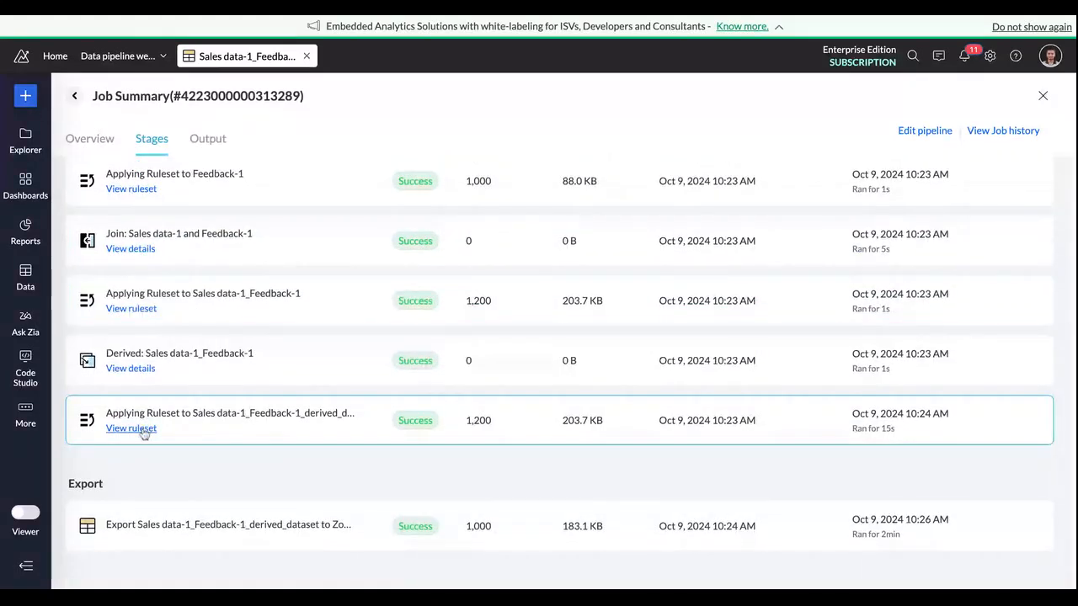
pyautogui.click(133, 428)
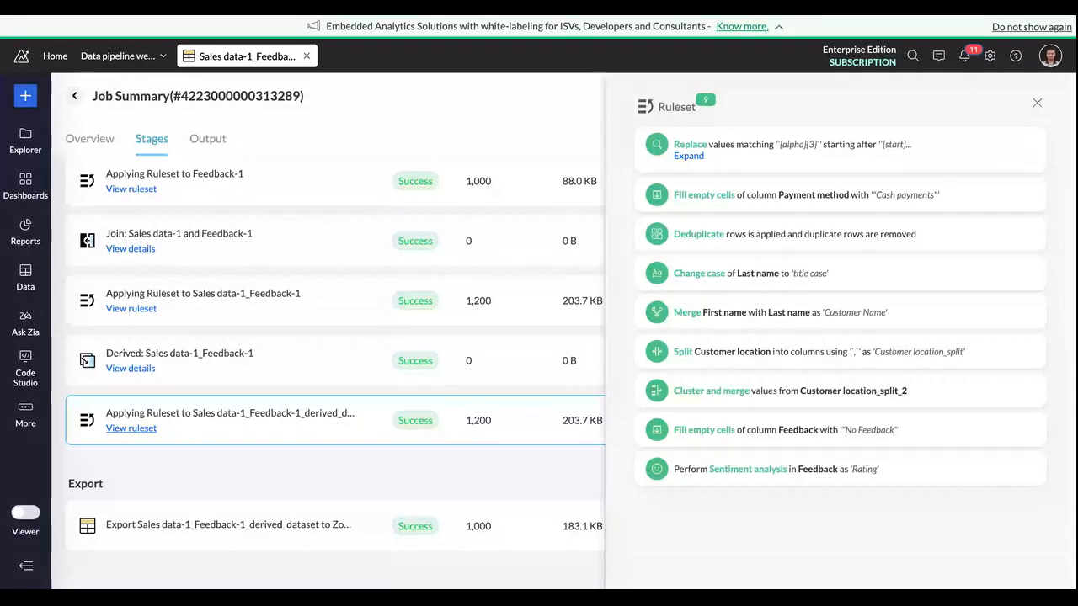
pyautogui.click(1037, 103)
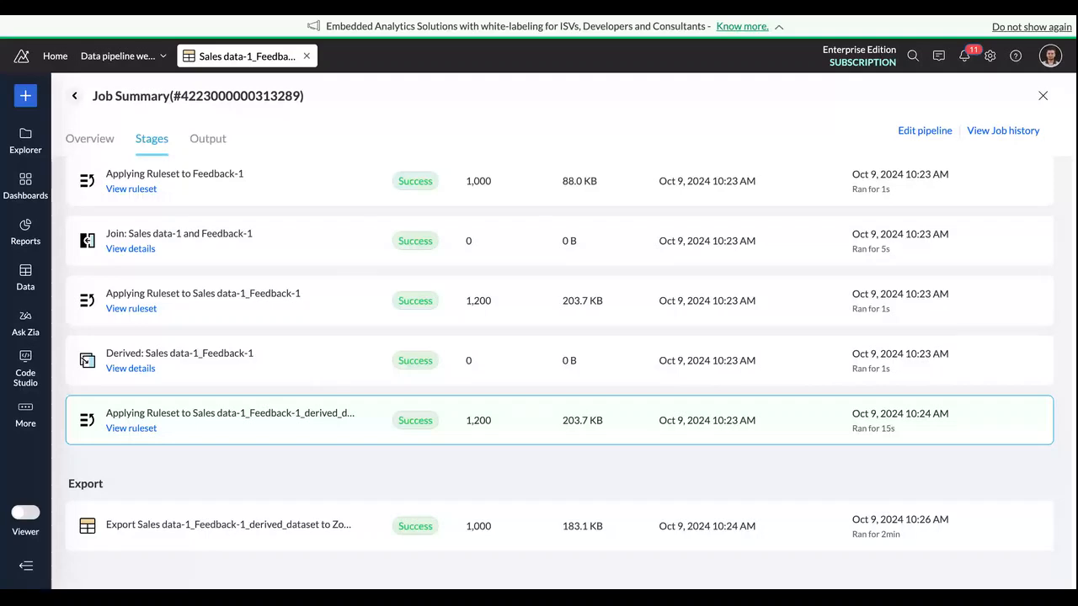
# Step: Open the Sales data-1_Feedback-1_derived_dataset table and examine its cleaned rows, including the Feedback, Customer Name and Rating columns
pyautogui.click(26, 279)
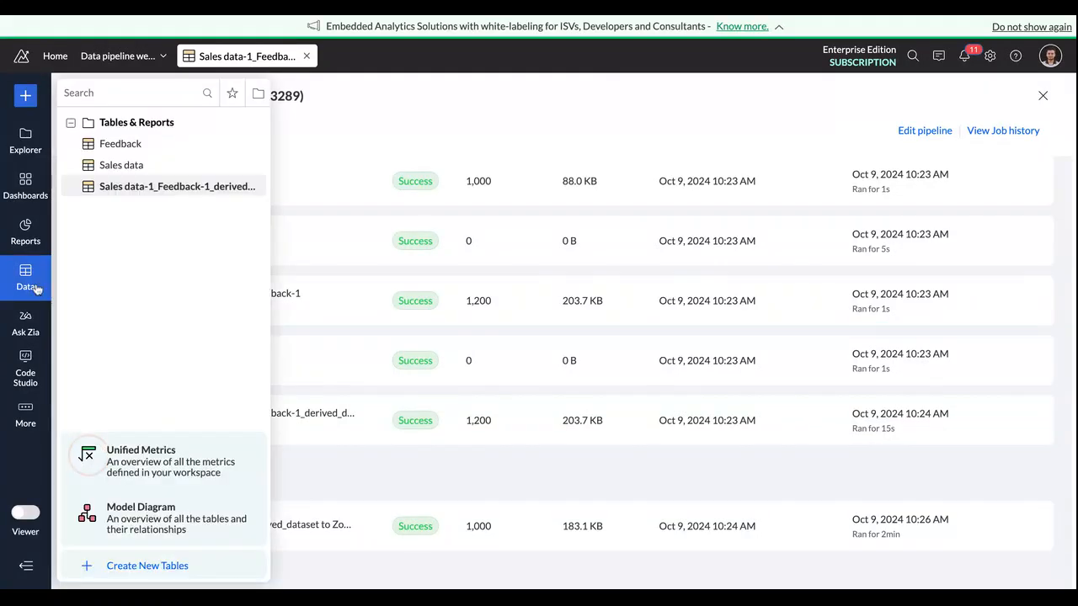
pyautogui.click(144, 191)
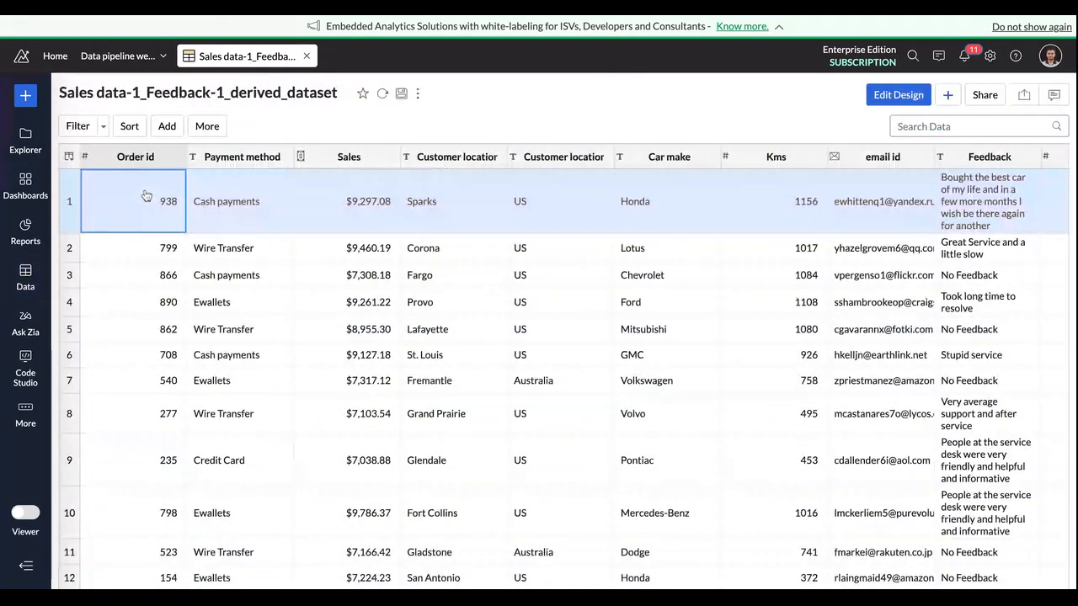
pyautogui.hscroll(5, 330, 293)
pyautogui.scroll(-1, 330, 292)
pyautogui.scroll(-3, 330, 292)
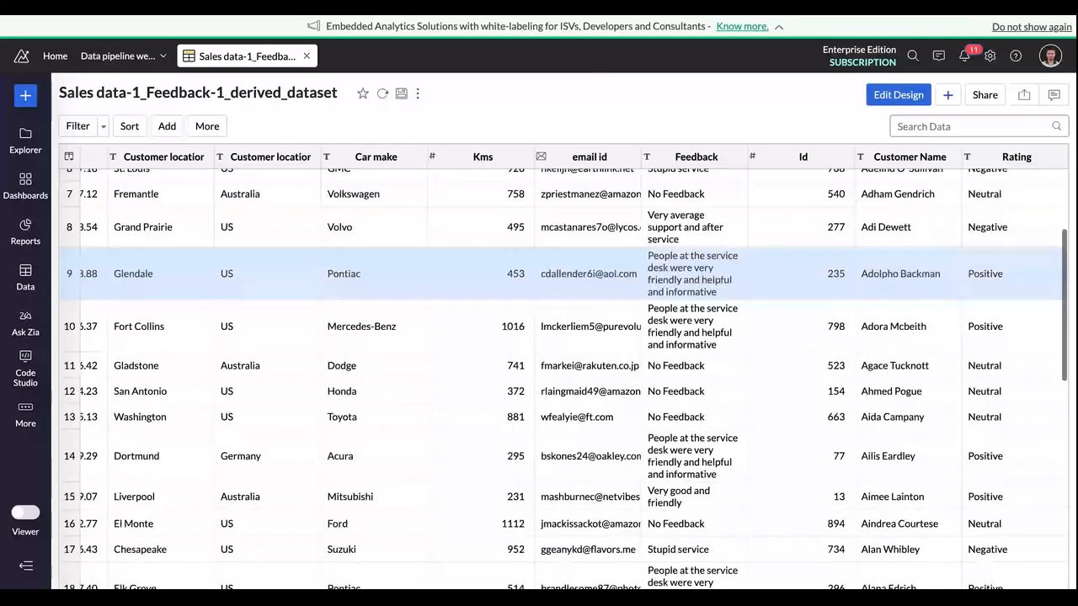
pyautogui.scroll(-2, 330, 286)
pyautogui.scroll(-2, 330, 286)
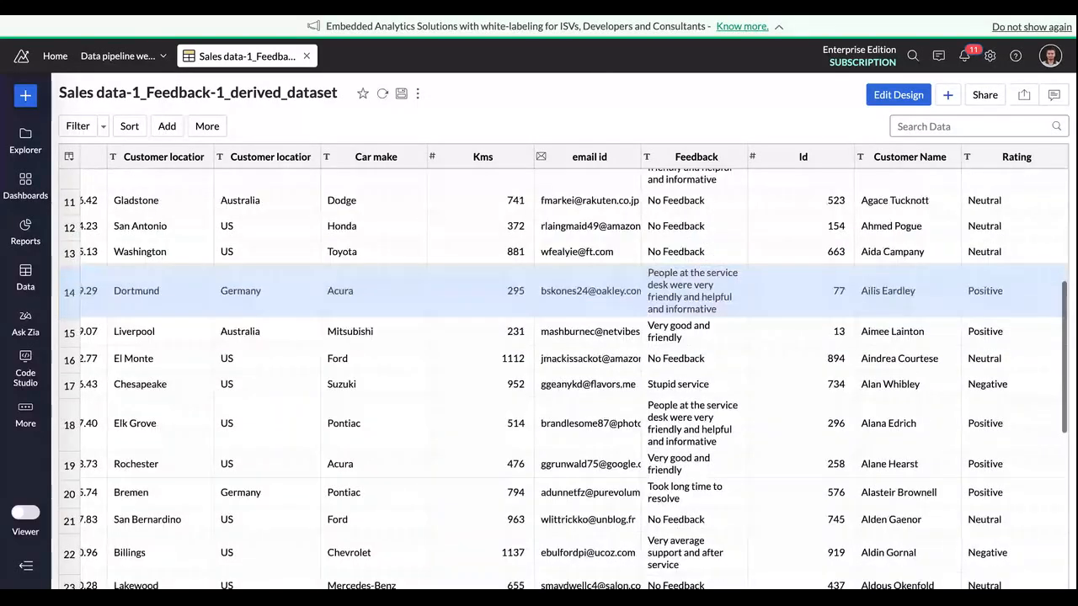
pyautogui.scroll(-1, 330, 287)
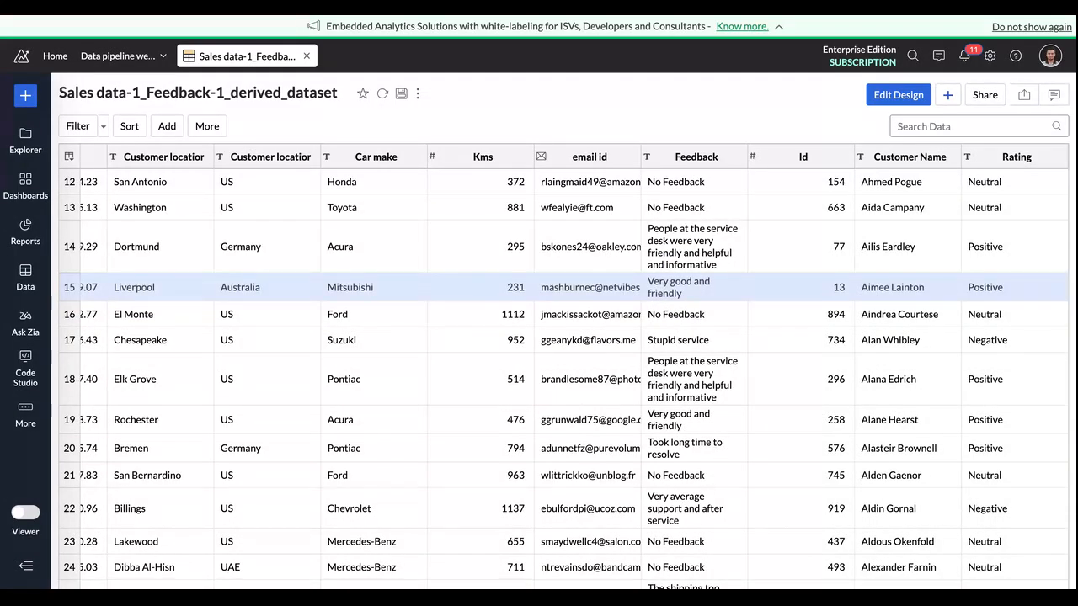
# Step: Go back to the workspace list and open the "Webinar - Data pipeline" workspace
pyautogui.click(56, 57)
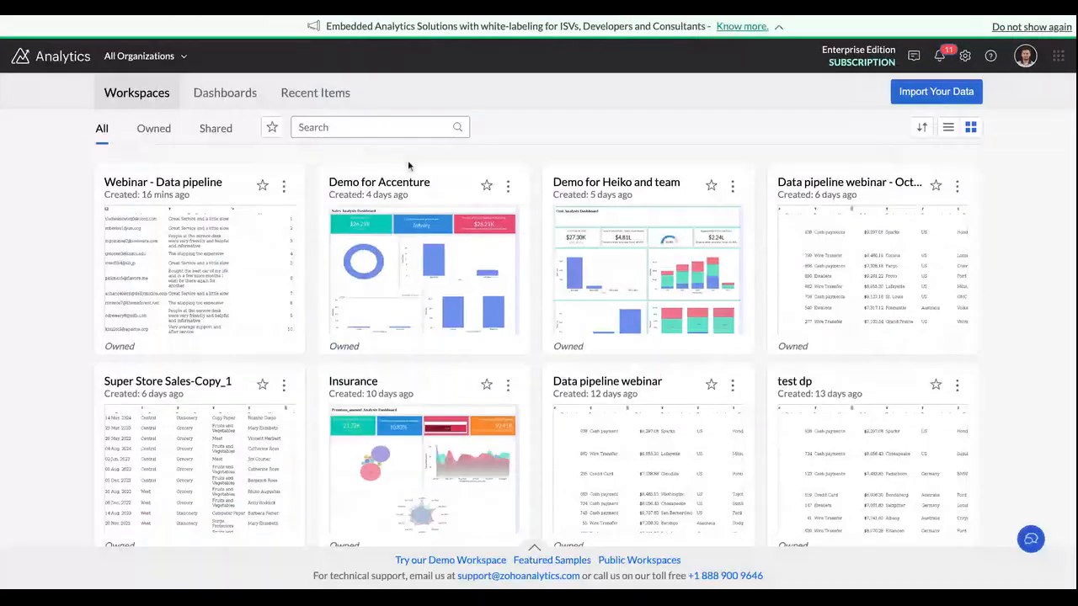
pyautogui.click(197, 187)
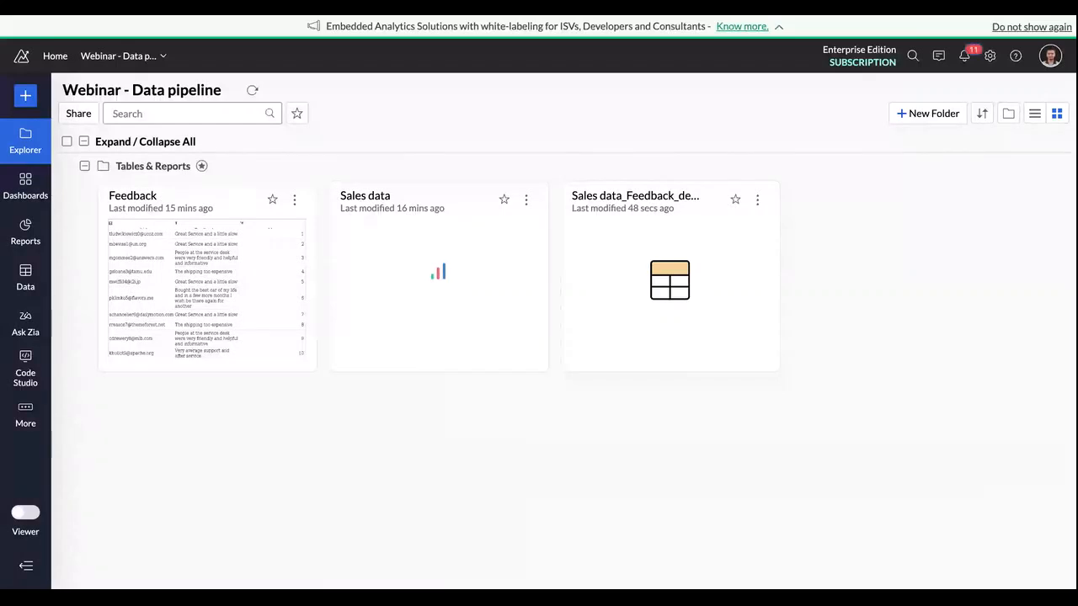
pyautogui.click(26, 97)
pyautogui.click(183, 229)
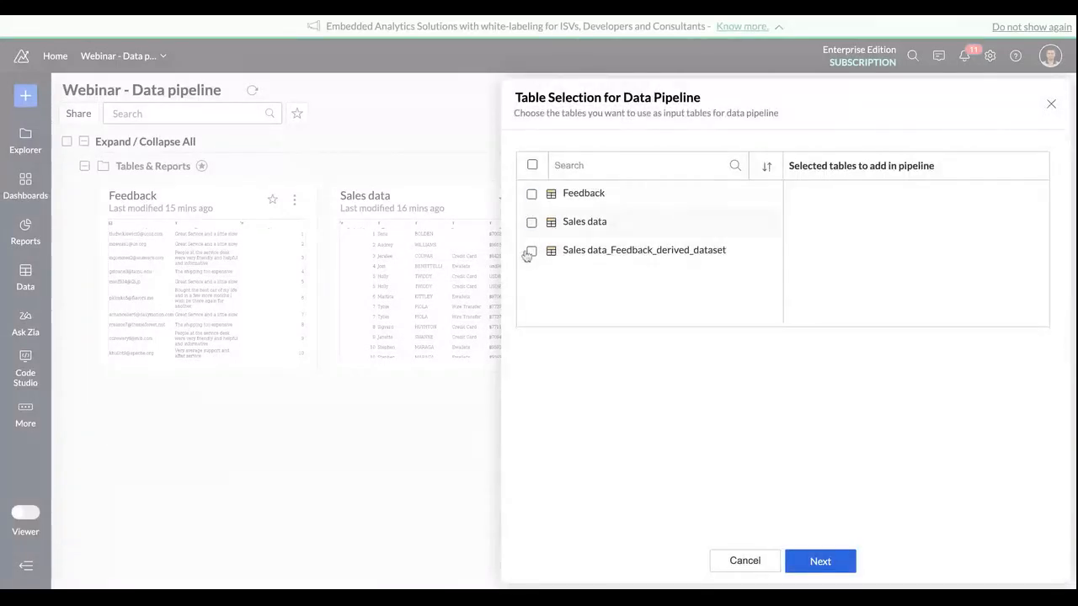
pyautogui.click(531, 224)
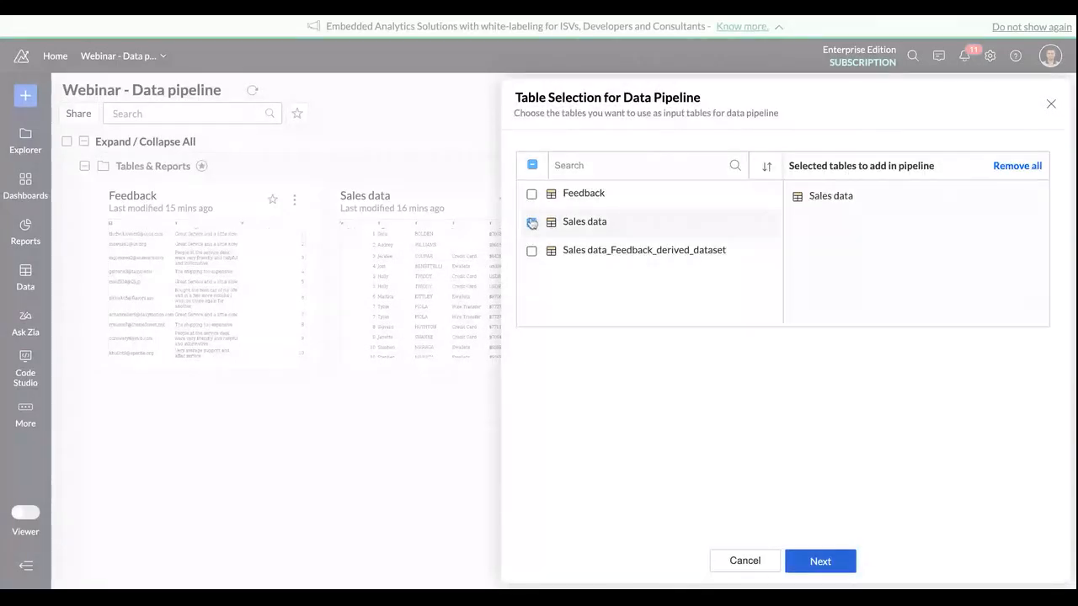
pyautogui.click(532, 194)
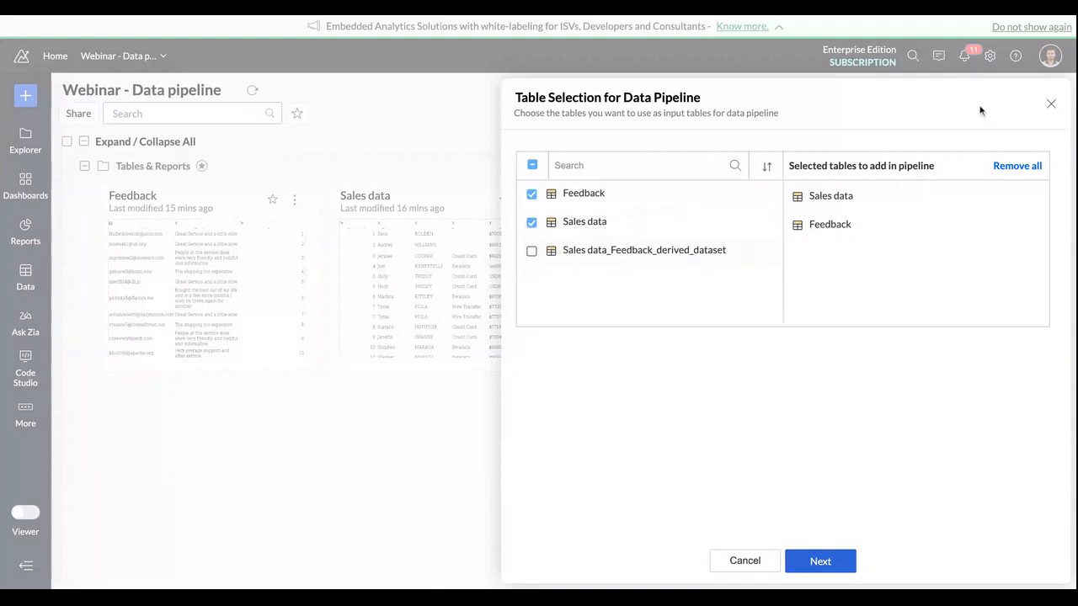
pyautogui.click(1049, 105)
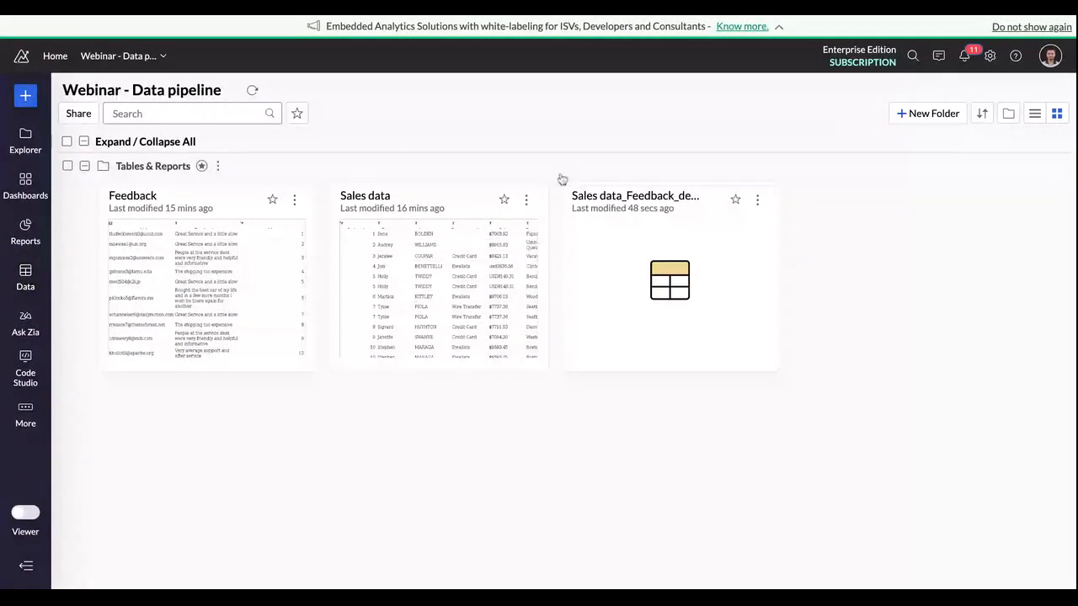
# Step: Open the Sales data_Feedback_derived_dataset table and go from it to its pipeline, Pipeline -1
pyautogui.click(612, 199)
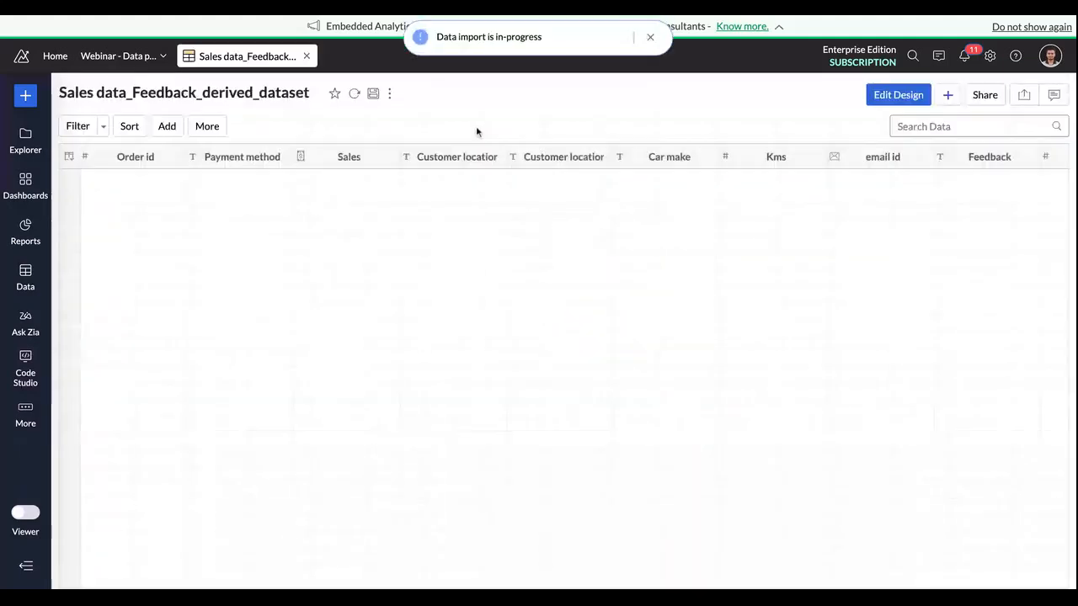
pyautogui.click(389, 93)
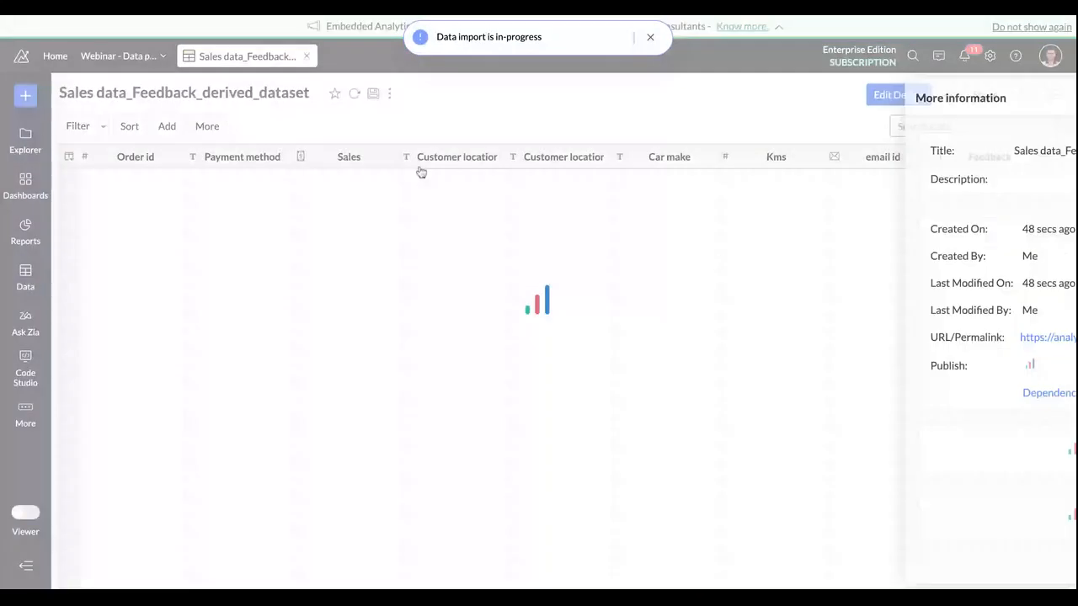
pyautogui.click(1038, 449)
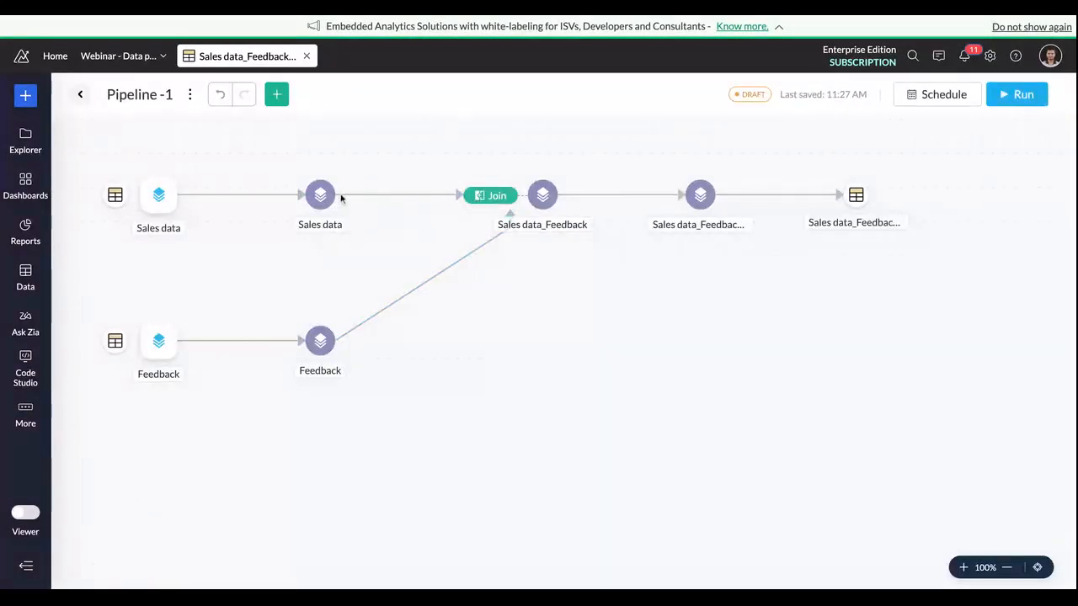
# Step: View the operations available for the Sales data stage and for the final Sales data_Feedback stage of the pipeline
pyautogui.click(340, 195)
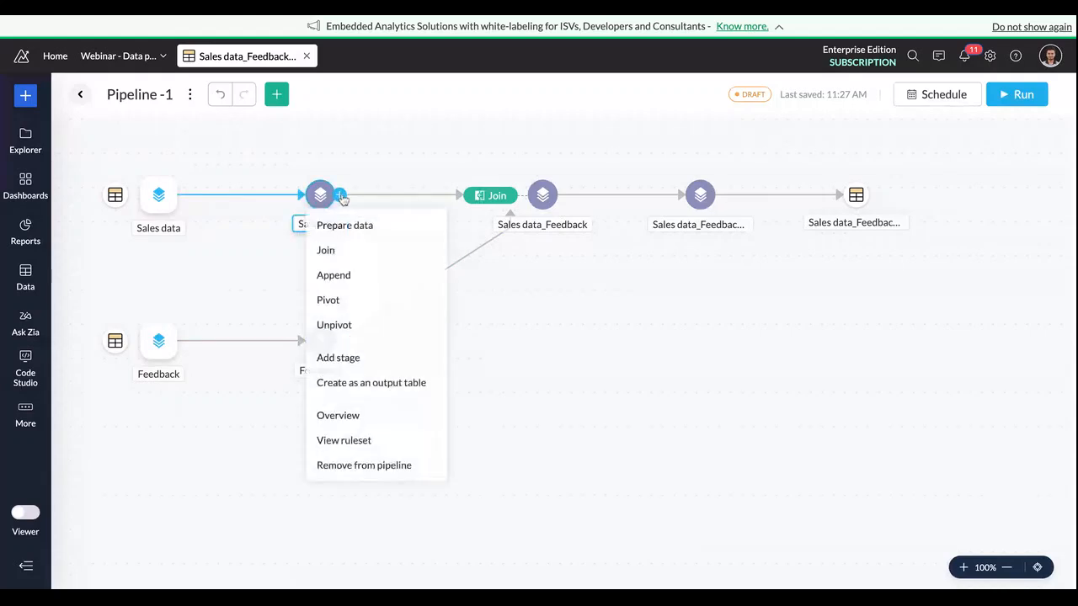
pyautogui.click(538, 310)
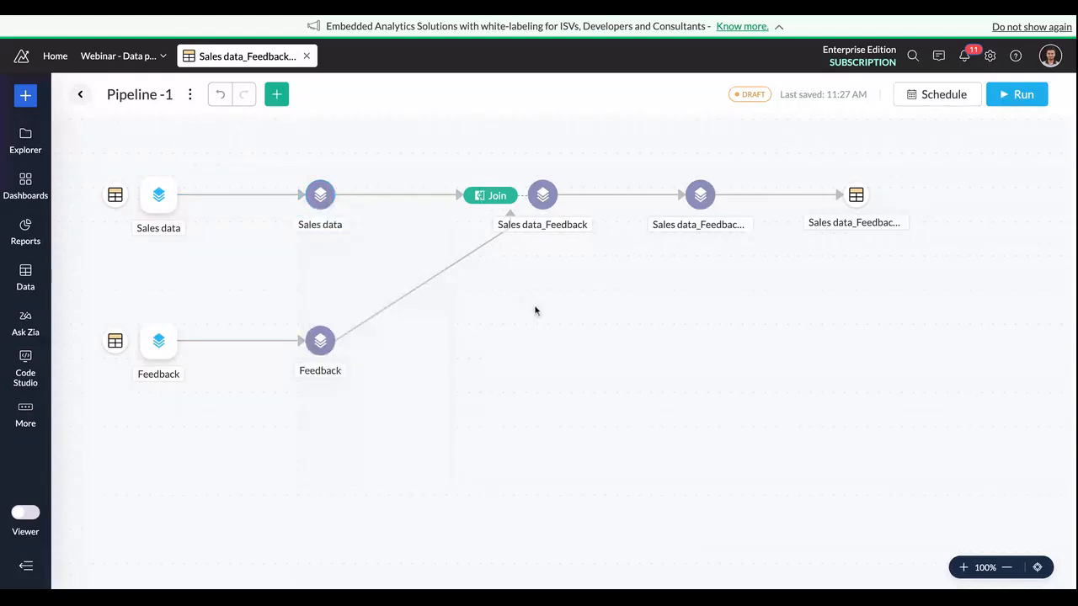
pyautogui.moveTo(552, 210)
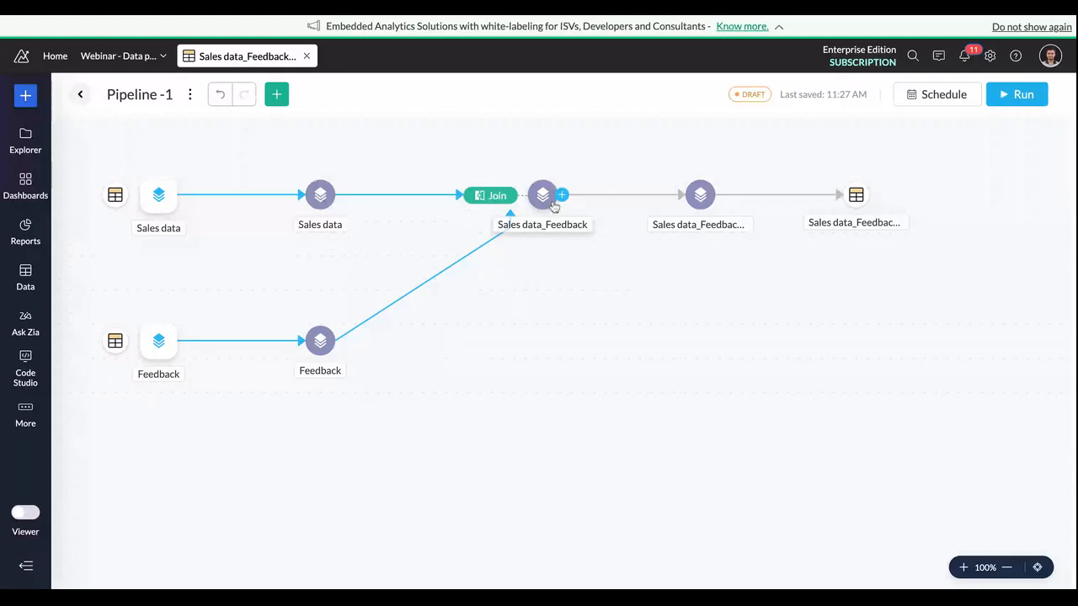
pyautogui.click(720, 195)
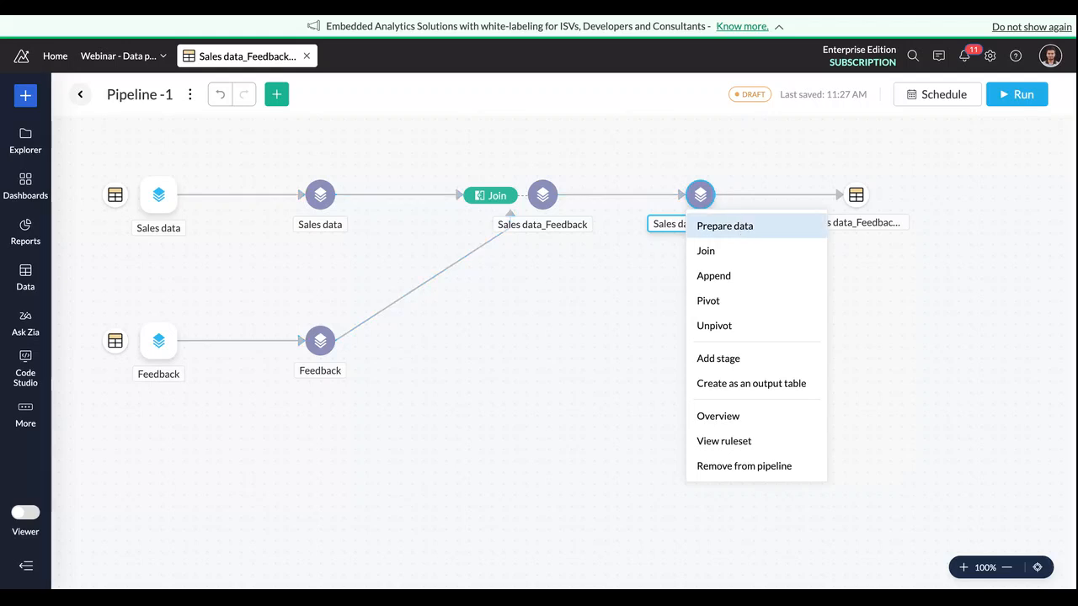
pyautogui.click(896, 306)
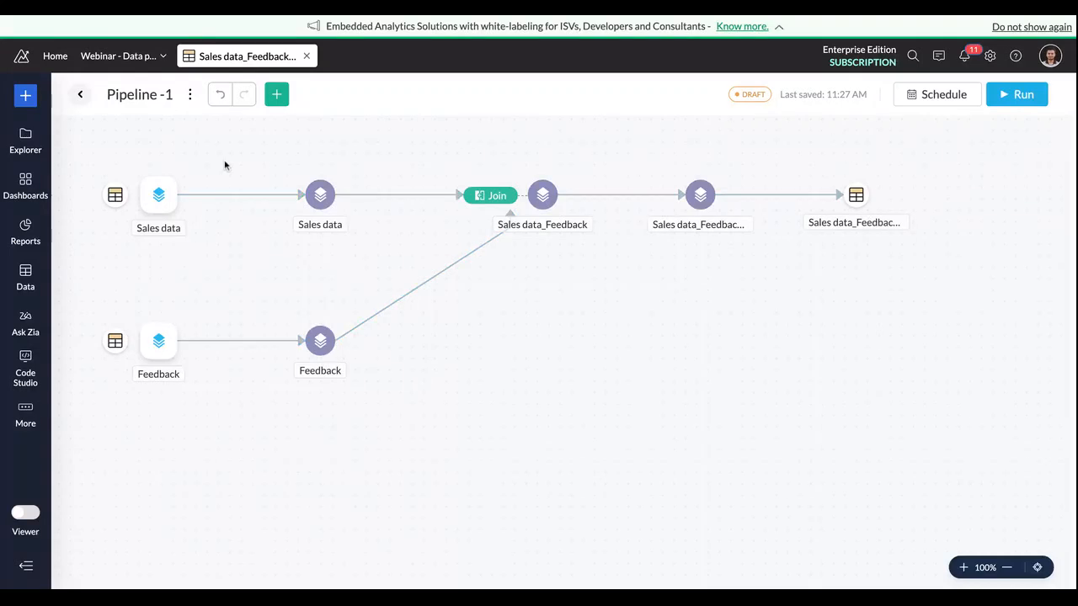
pyautogui.click(38, 145)
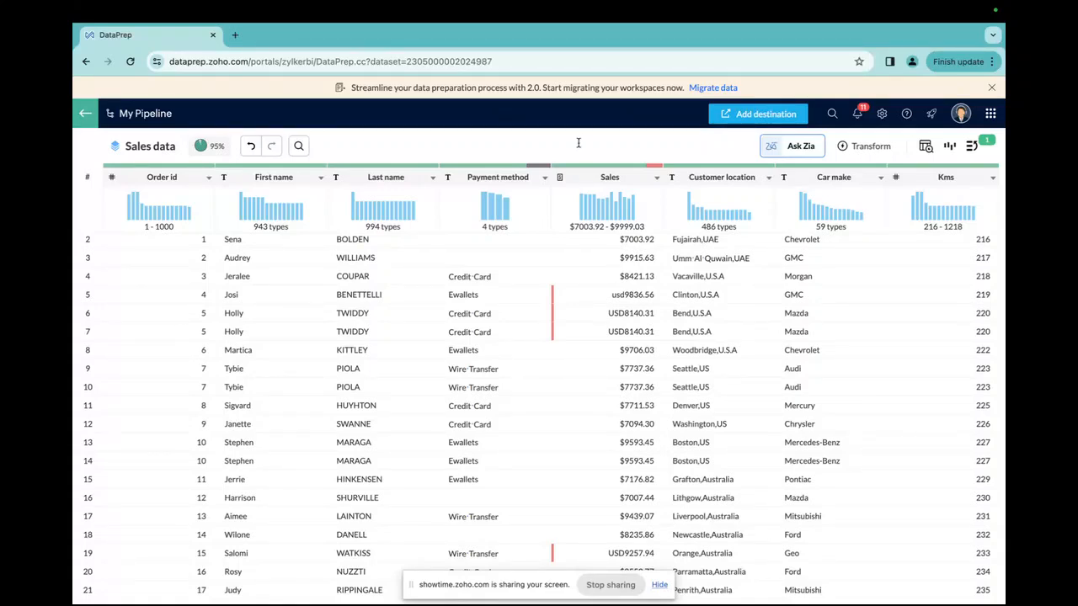
# Step: In the DataPrep Sales data stage, ask Zia to fill the empty cells of the "Payment method" column with the custom value 'Cash payments'
pyautogui.click(798, 150)
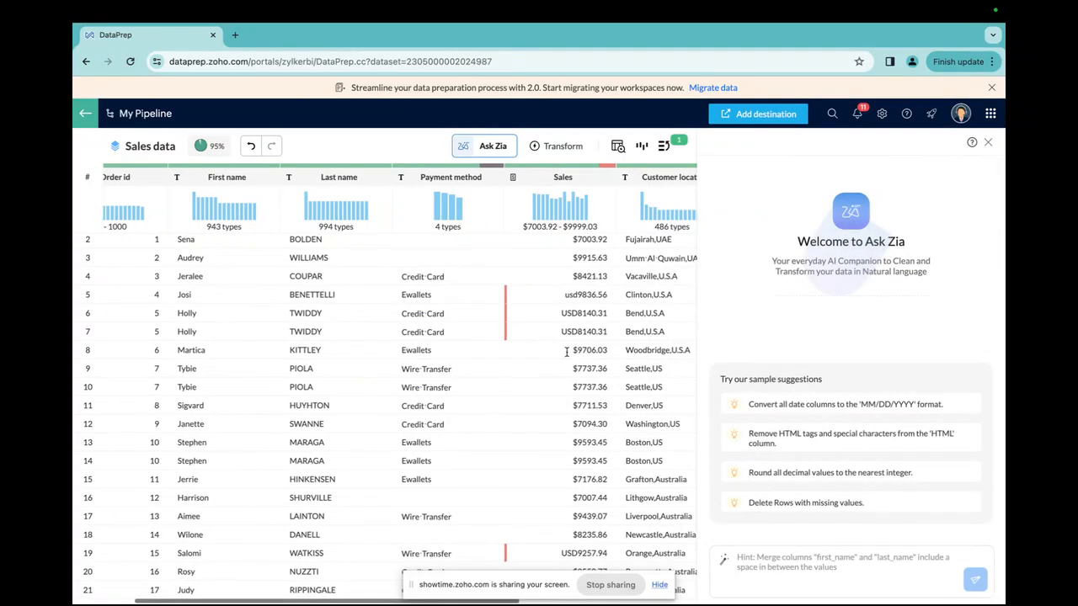
pyautogui.click(783, 567)
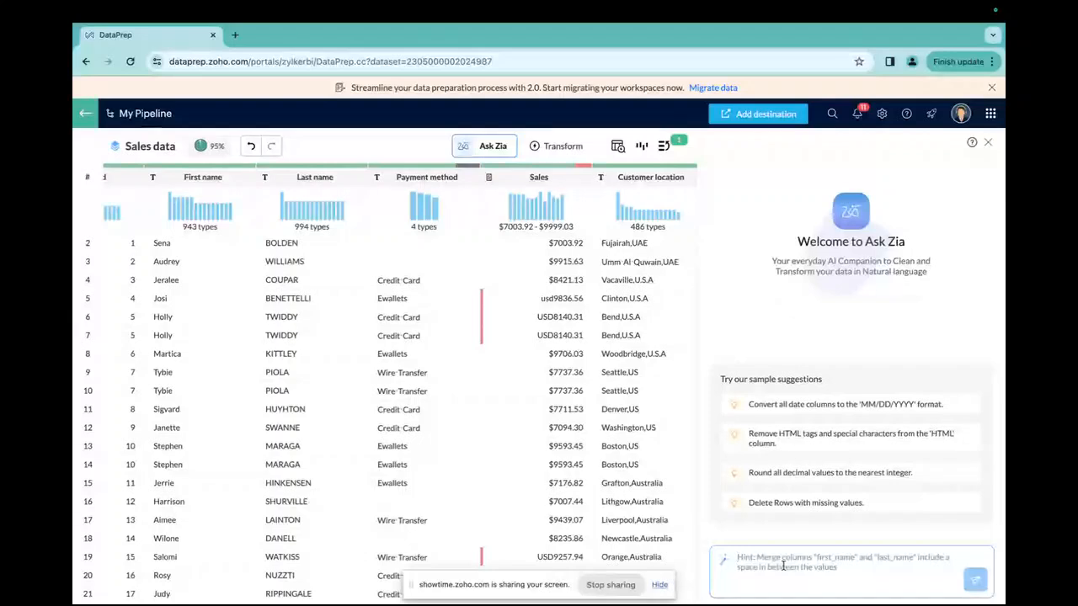
pyautogui.write('F')
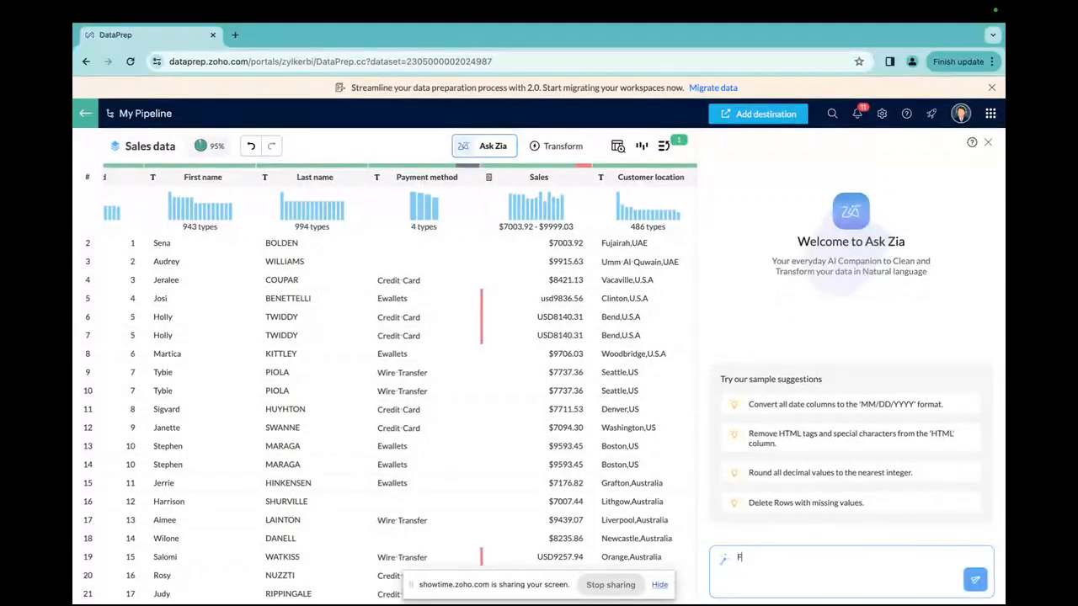
pyautogui.write('ill the col')
pyautogui.press('BackSpace')
pyautogui.write('empl')
pyautogui.write('ty cel')
pyautogui.press('BackSpace')
pyautogui.write('ll')
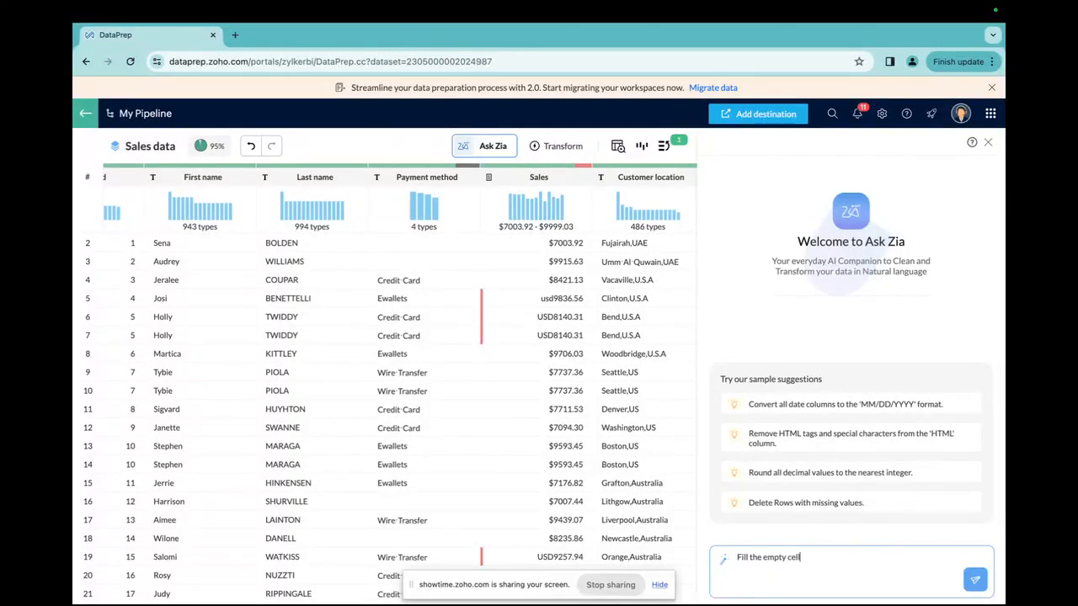
pyautogui.write('s of the column "Payment method" with a cu')
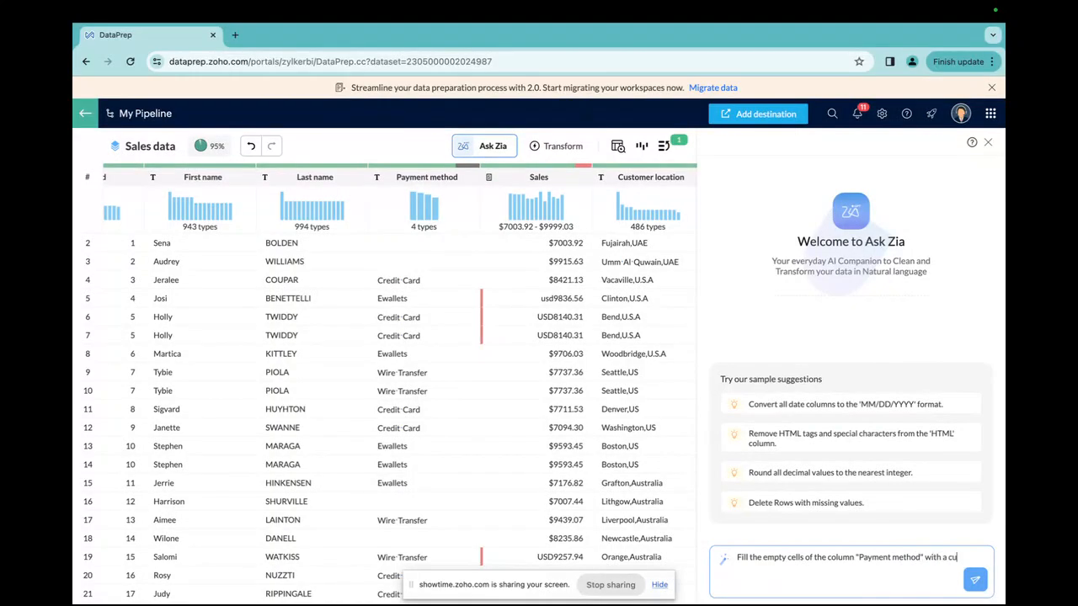
pyautogui.write('stom value,')
pyautogui.write("that is 'Cash paymen")
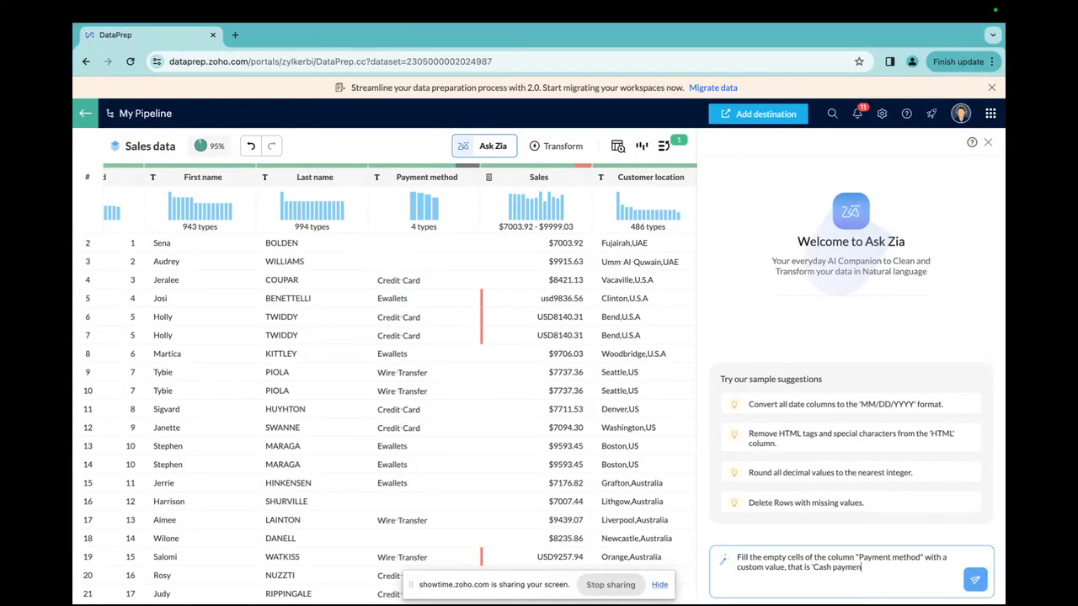
pyautogui.write("ts'")
pyautogui.press('Return')
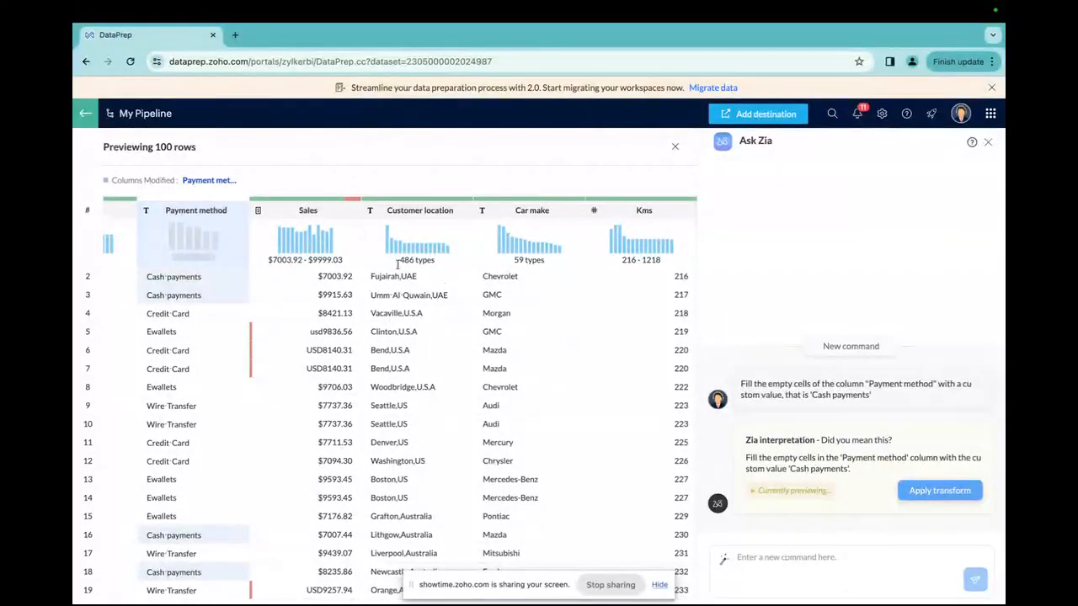
# Step: Review the previewed rows and apply Zia's suggested transform to the Payment method column
pyautogui.scroll(-1, 207, 332)
pyautogui.scroll(1, 207, 334)
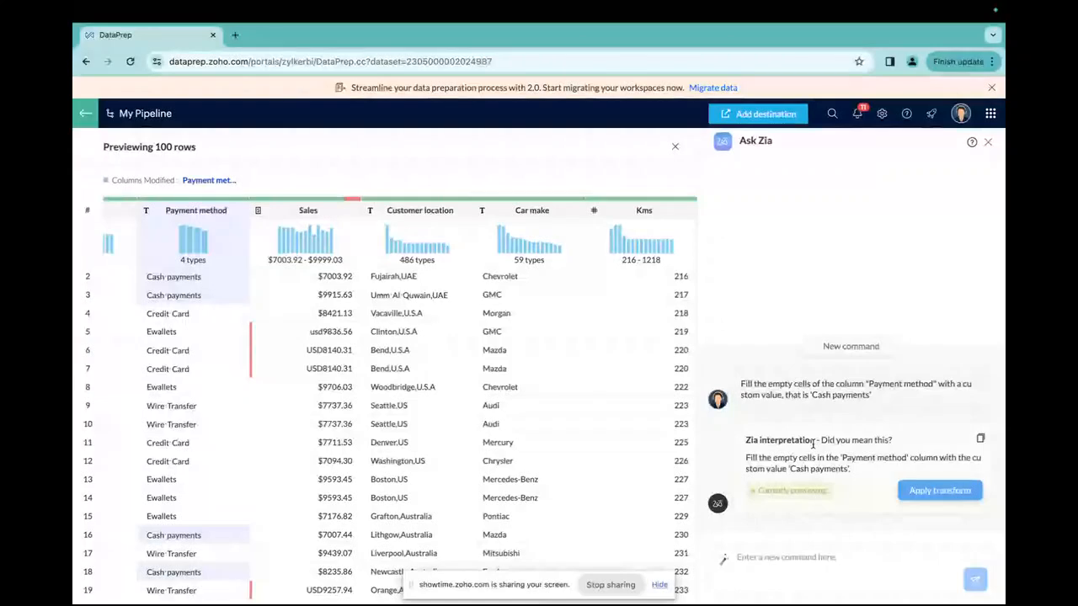
pyautogui.click(927, 489)
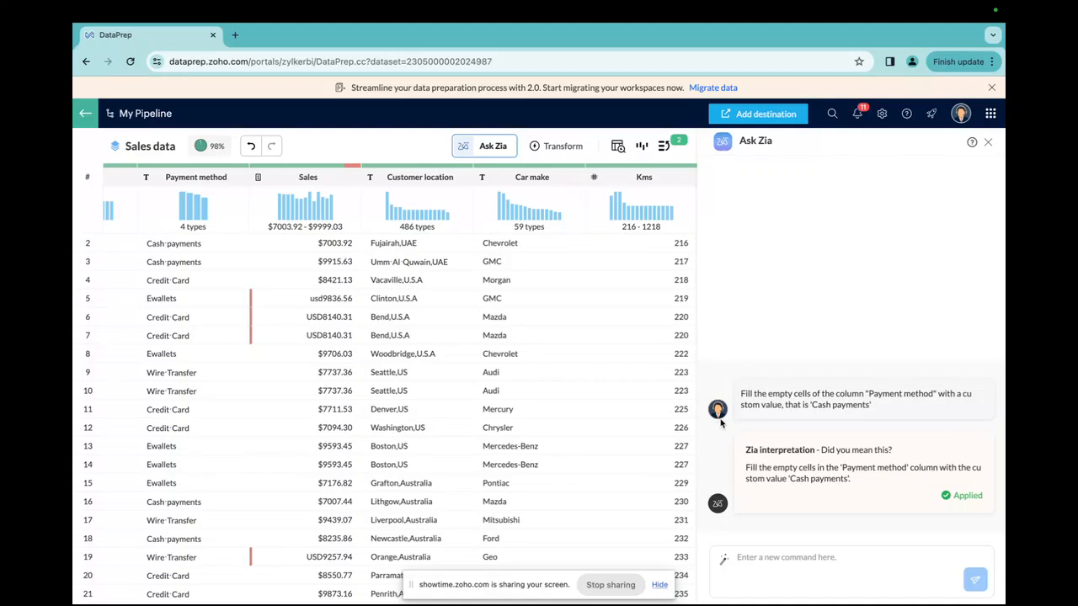
pyautogui.click(621, 585)
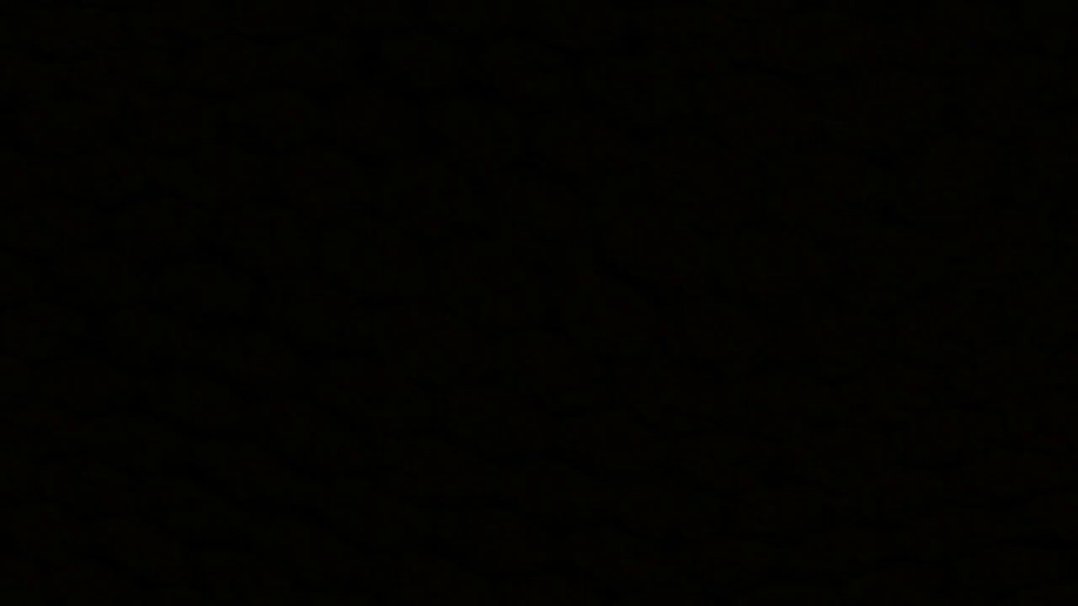